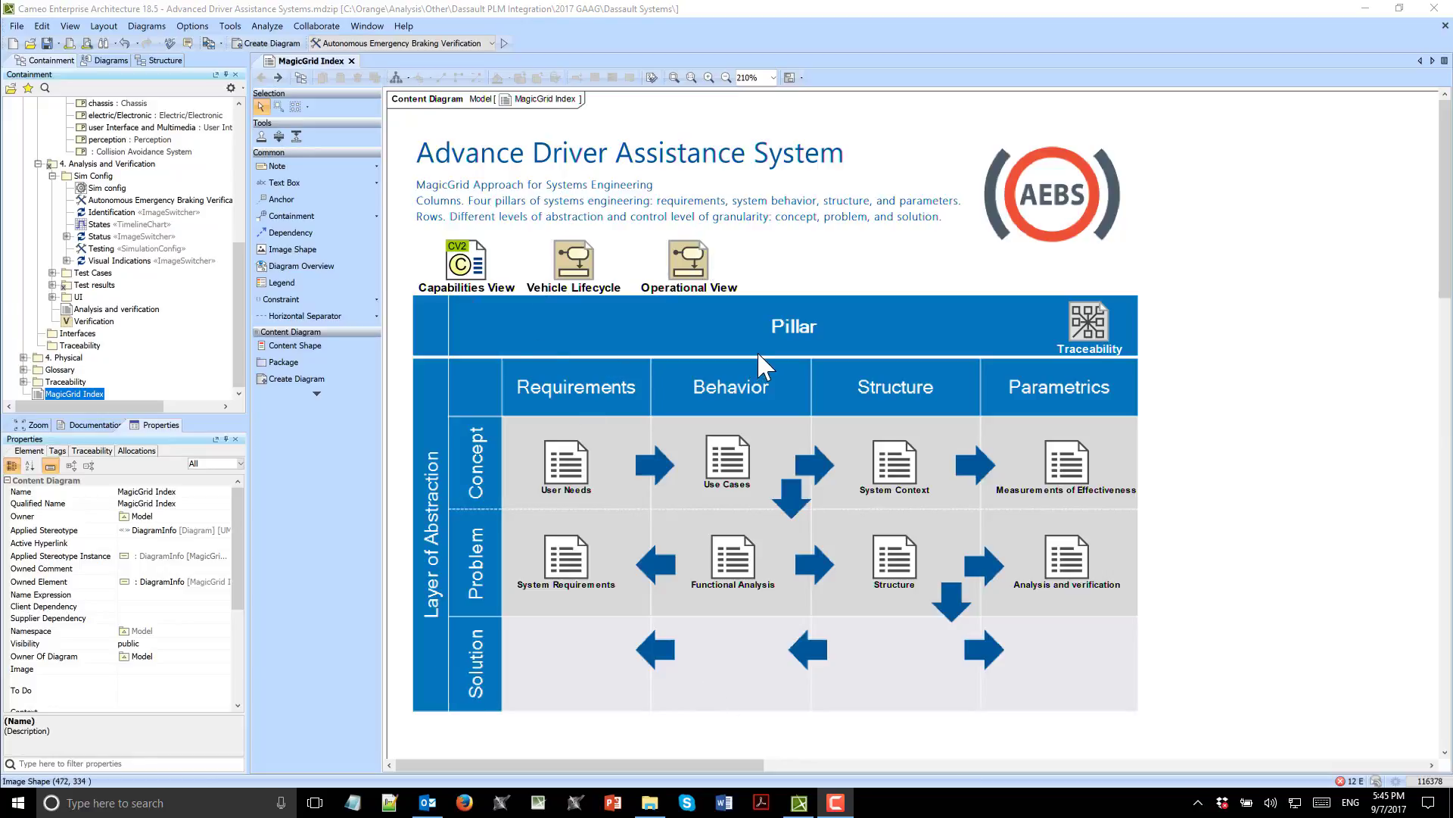
- Open the CV-2 Capabilities View and scroll through Collision Avoidance and the other vehicle capabilities
{"action": "double_click", "coordinate": [447, 293]}
{"action": "scroll", "coordinate": [600, 236], "scroll_direction": "up", "scroll_amount": 3}
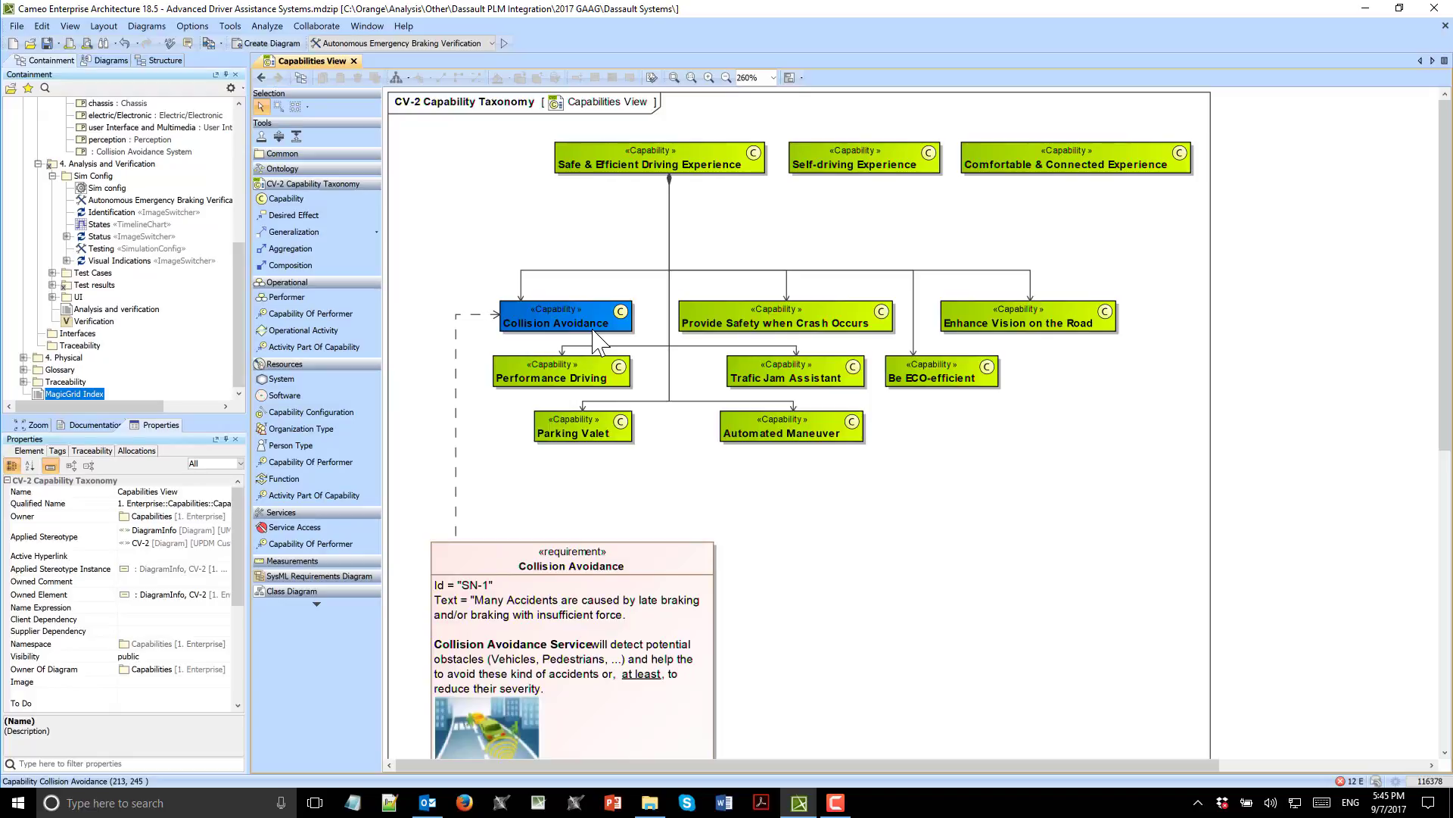
{"action": "scroll", "coordinate": [528, 579], "scroll_direction": "down", "scroll_amount": 2}
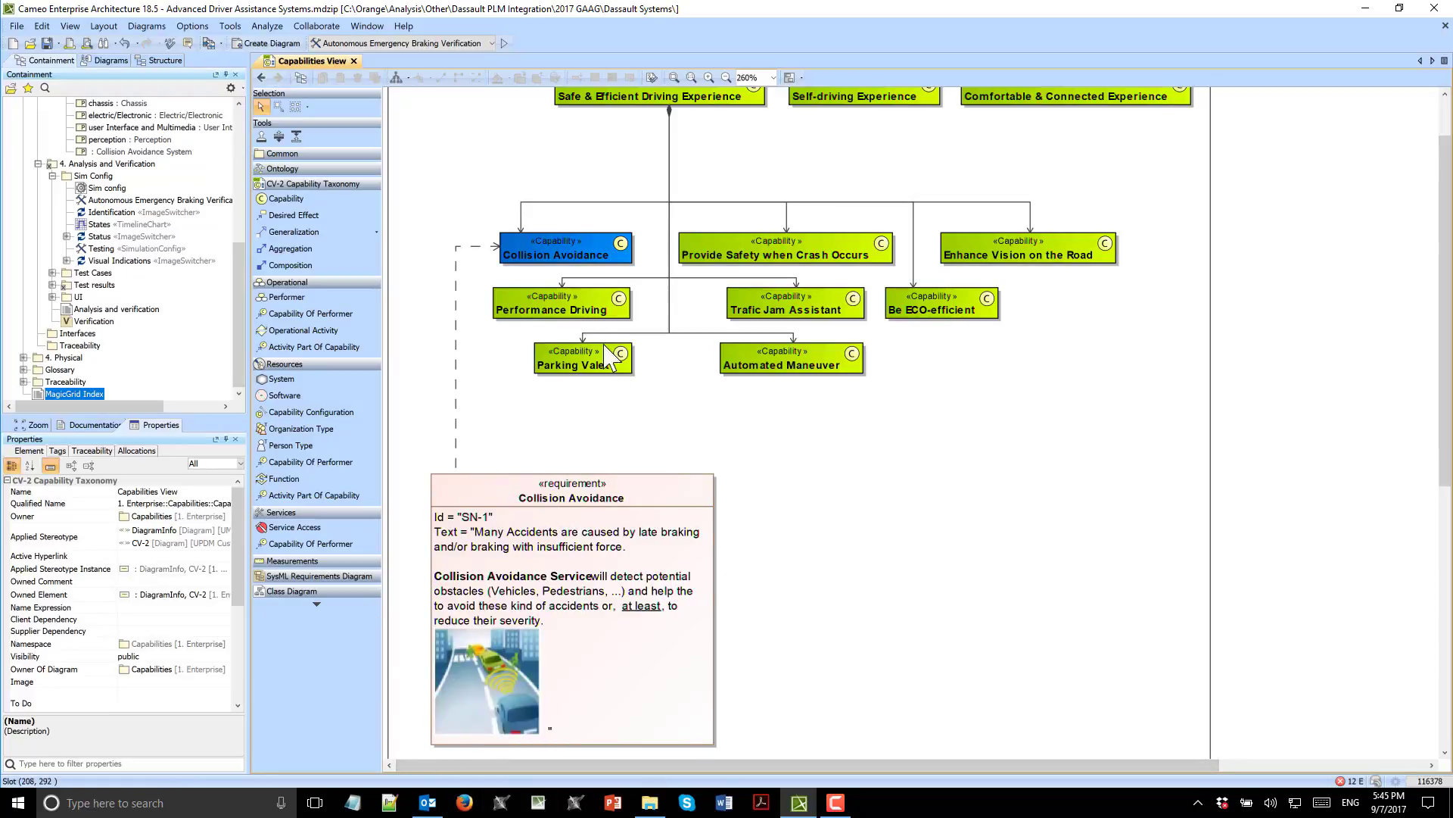
{"action": "scroll", "coordinate": [610, 379], "scroll_direction": "up", "scroll_amount": 2}
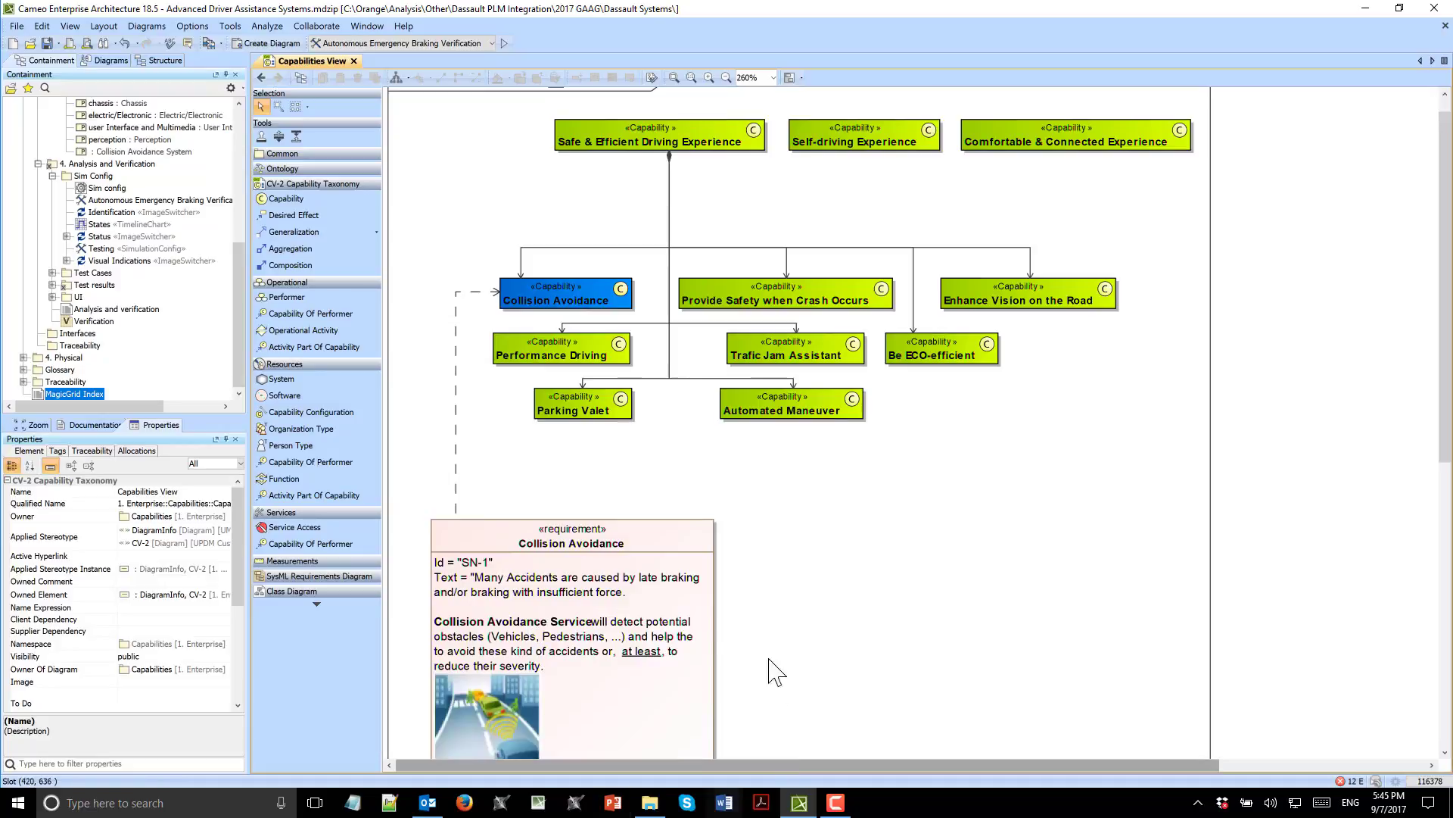
- Glance at the Operational View activity diagram, then return to the MagicGrid Index
{"action": "left_click", "coordinate": [262, 77]}
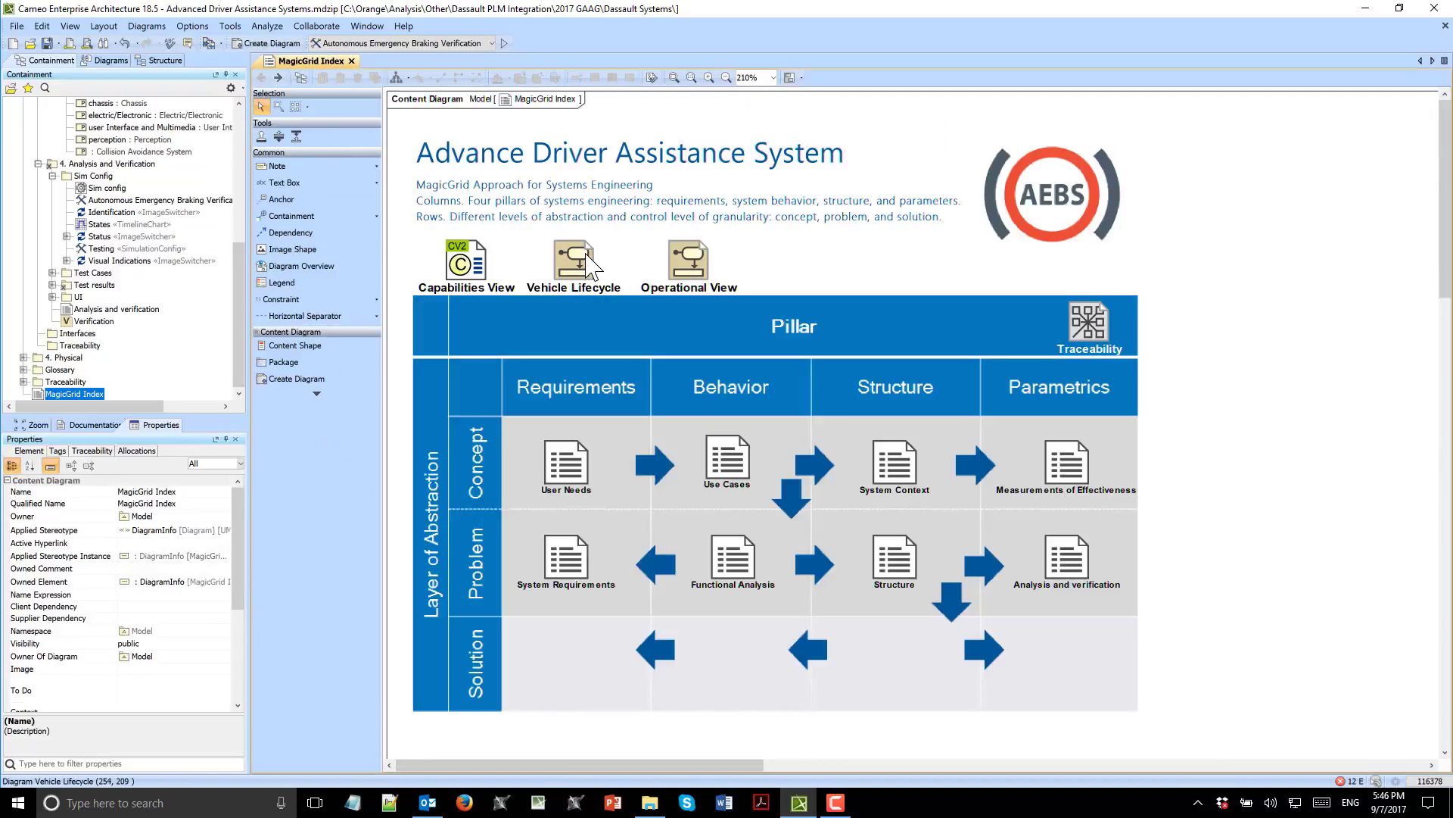
{"action": "double_click", "coordinate": [692, 265]}
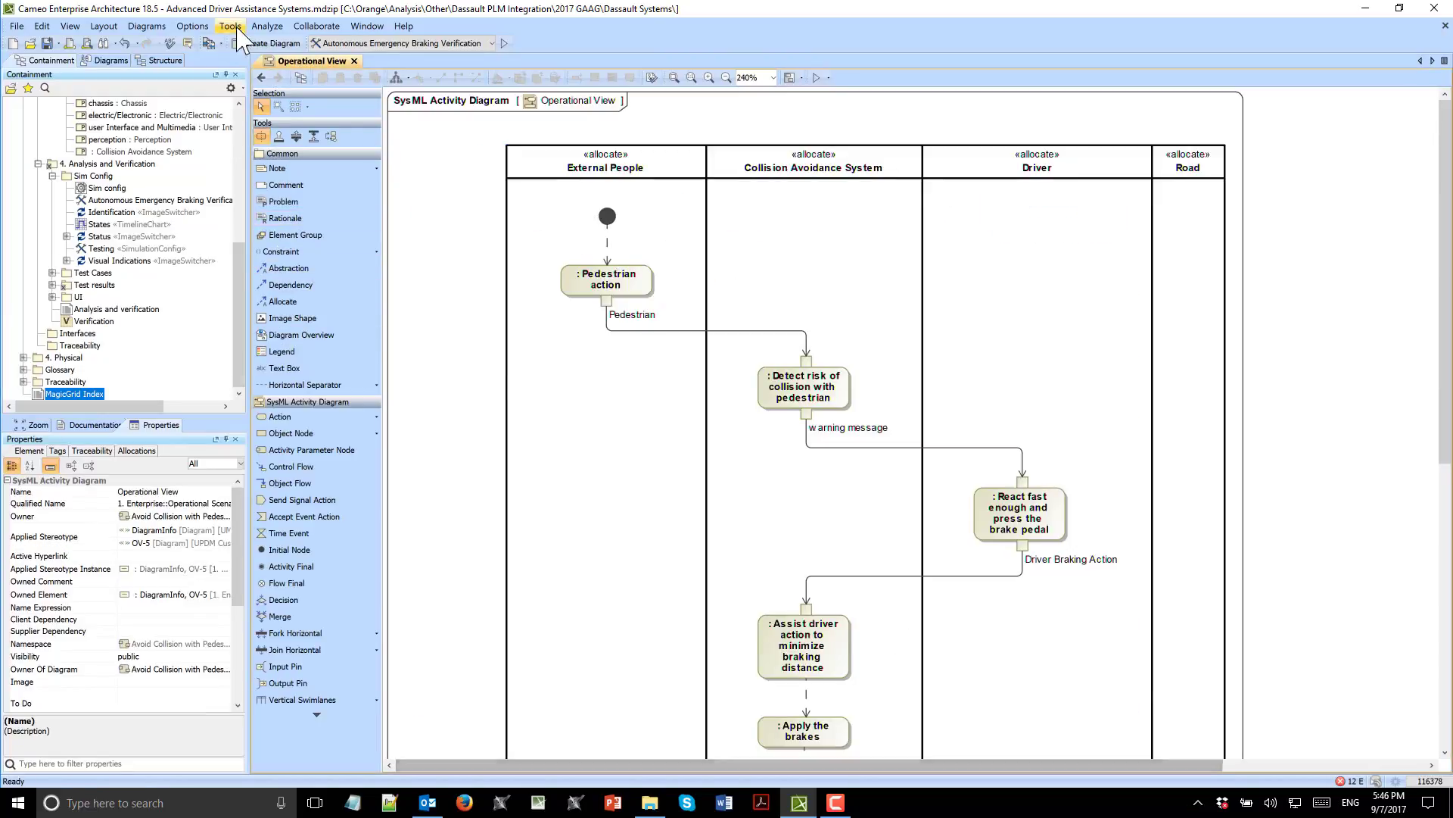
{"action": "left_click", "coordinate": [261, 77]}
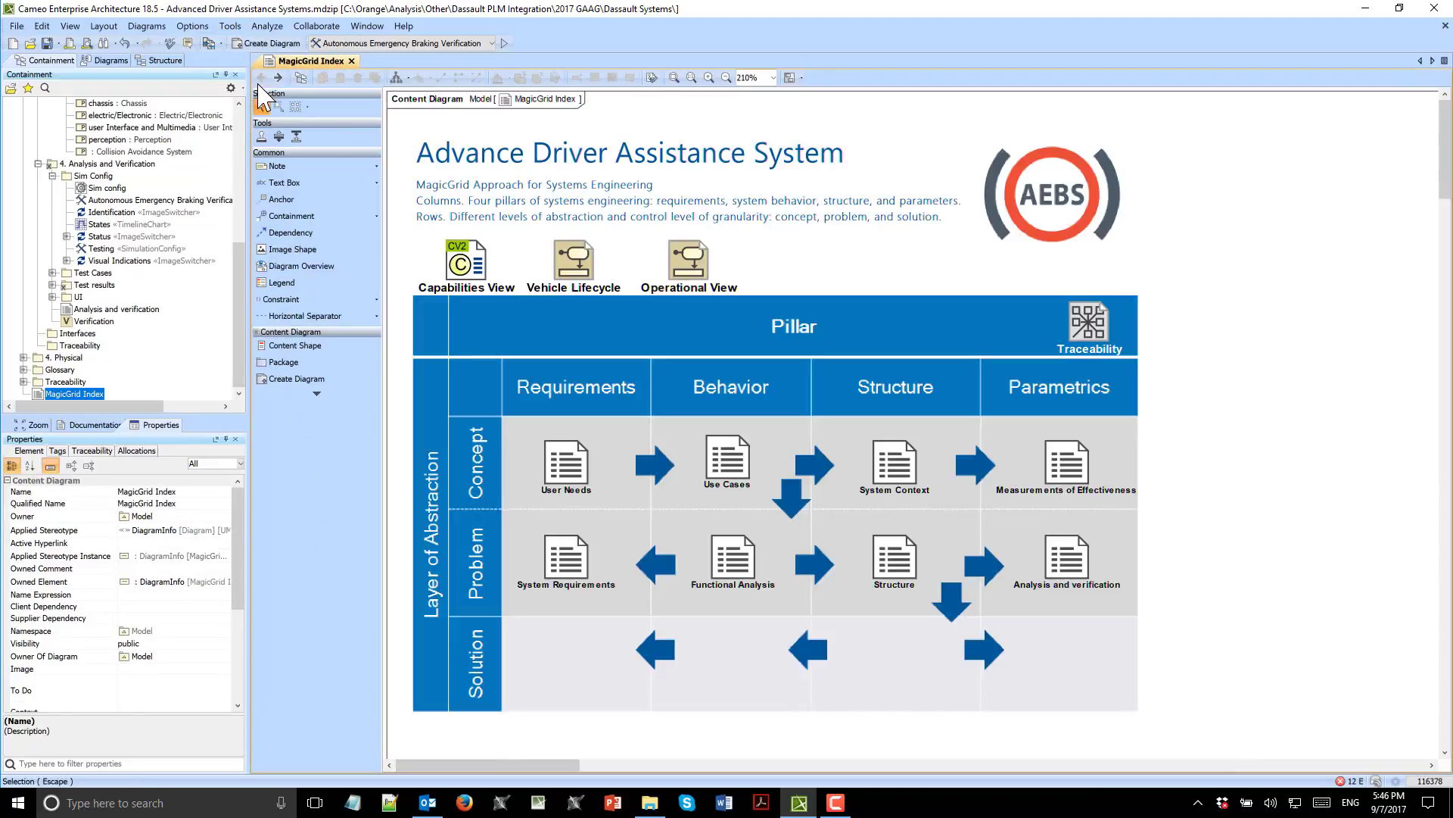
{"action": "double_click", "coordinate": [574, 471]}
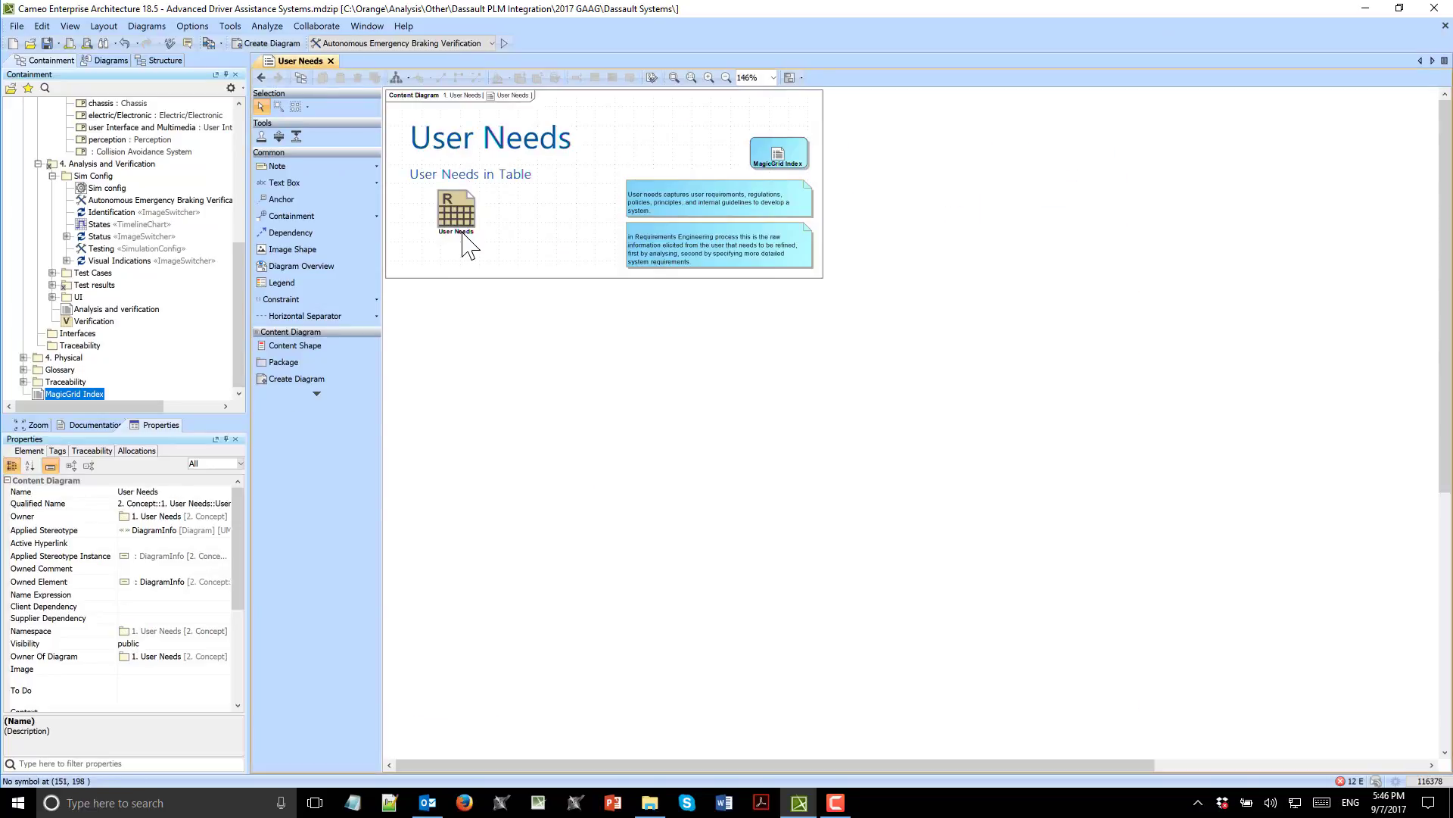
{"action": "left_click", "coordinate": [463, 232]}
{"action": "double_click", "coordinate": [464, 235]}
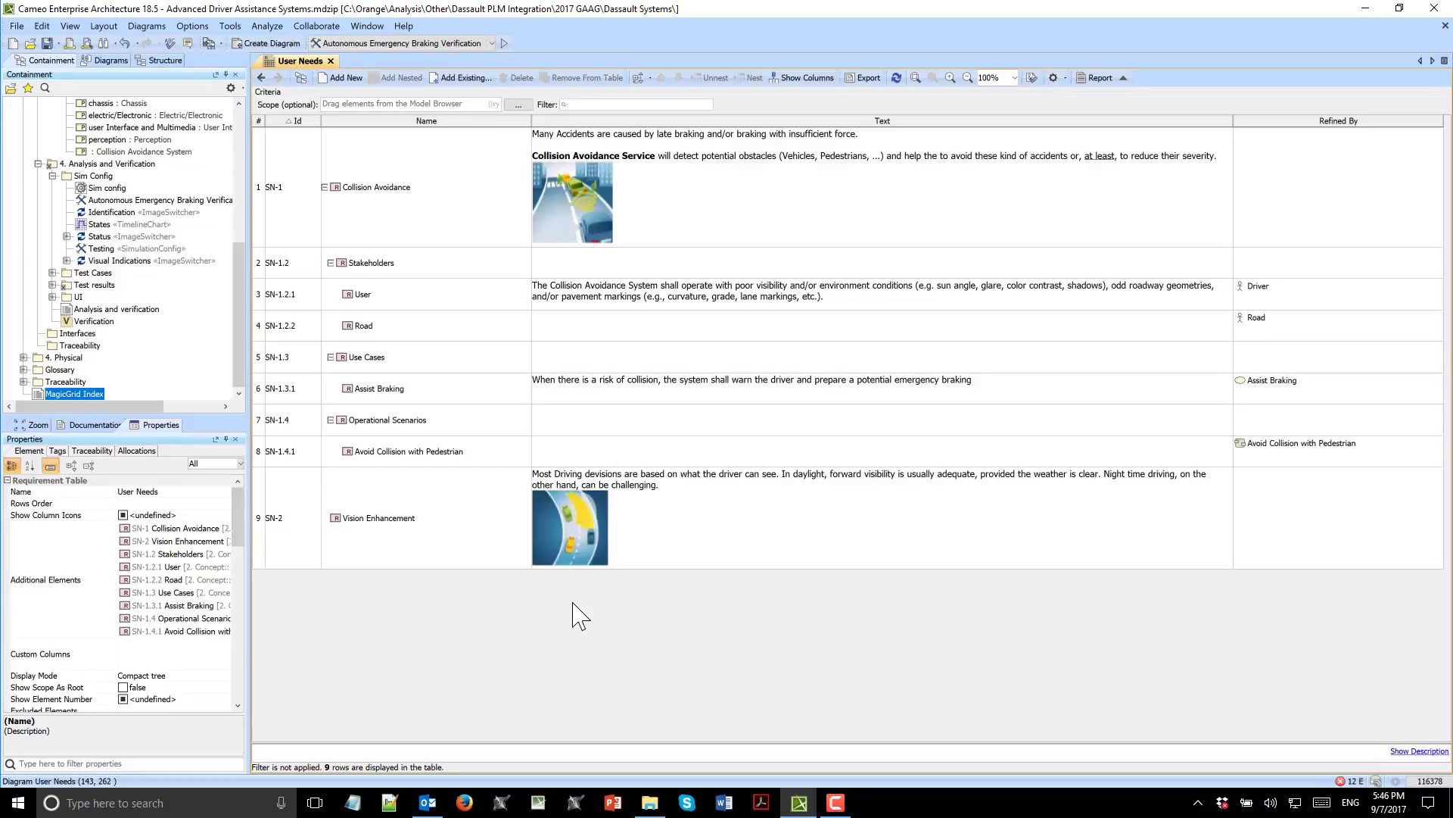
{"action": "left_click", "coordinate": [263, 78]}
{"action": "left_click", "coordinate": [263, 78]}
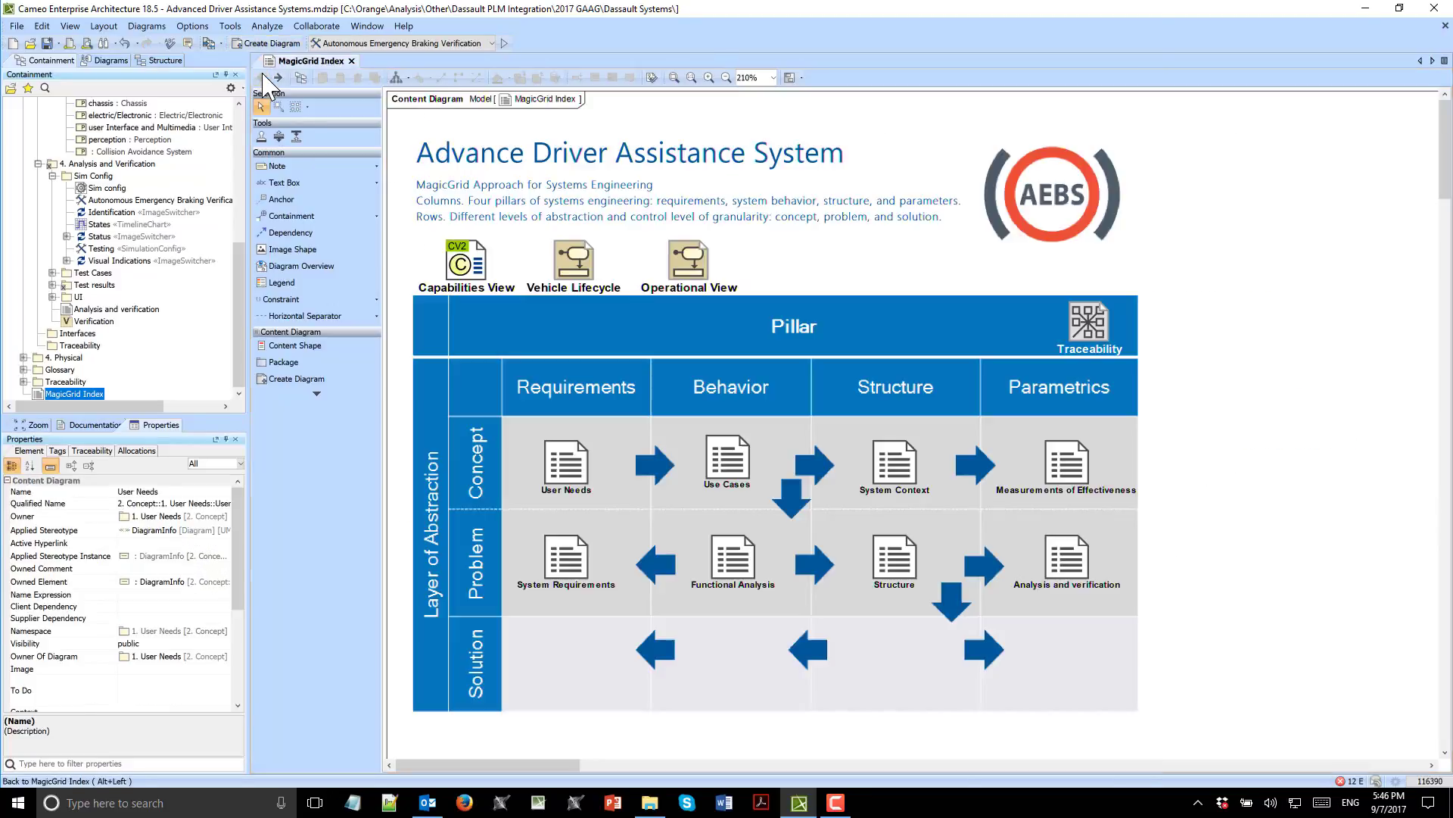
{"action": "double_click", "coordinate": [728, 461]}
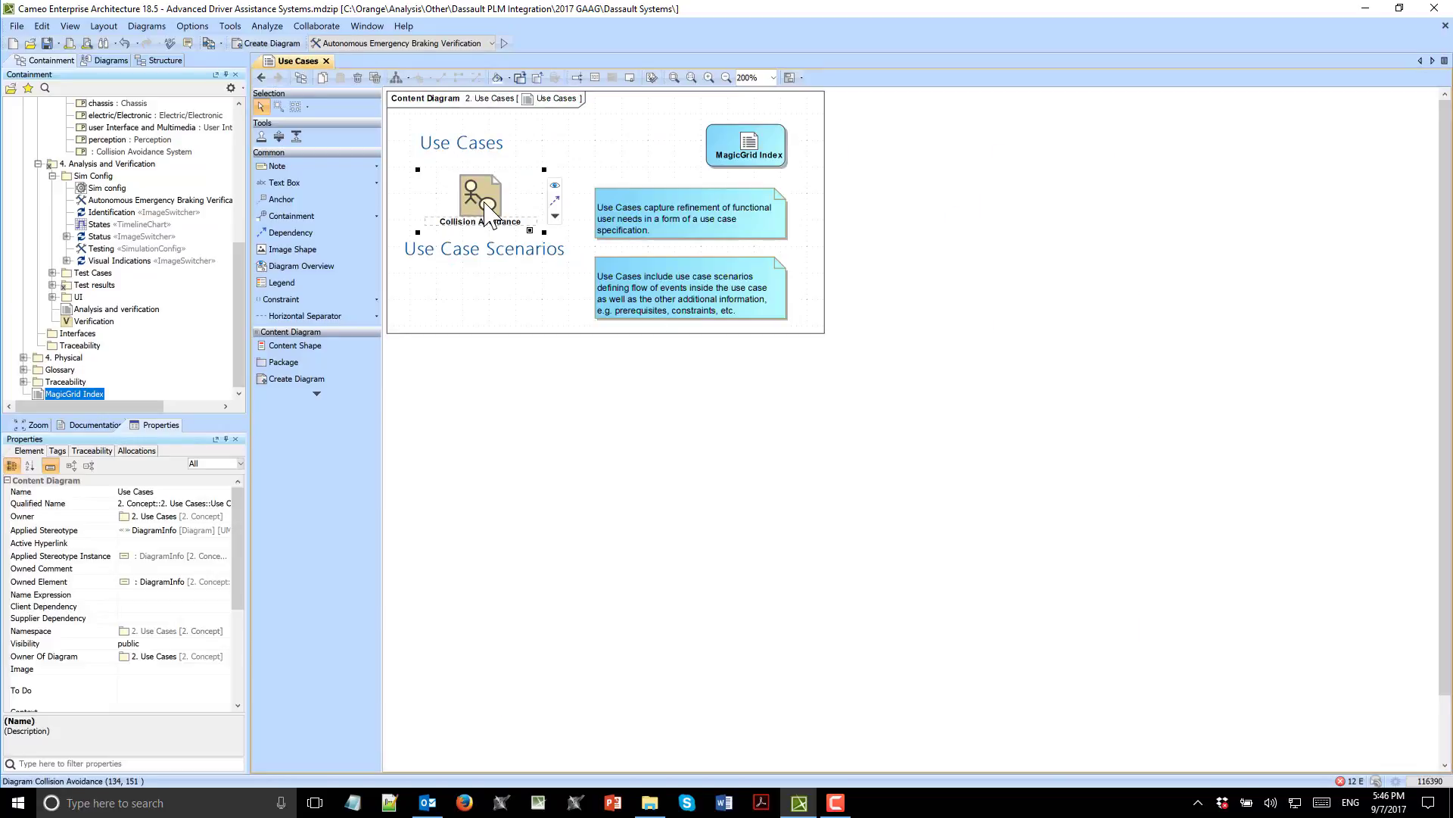
{"action": "double_click", "coordinate": [488, 214]}
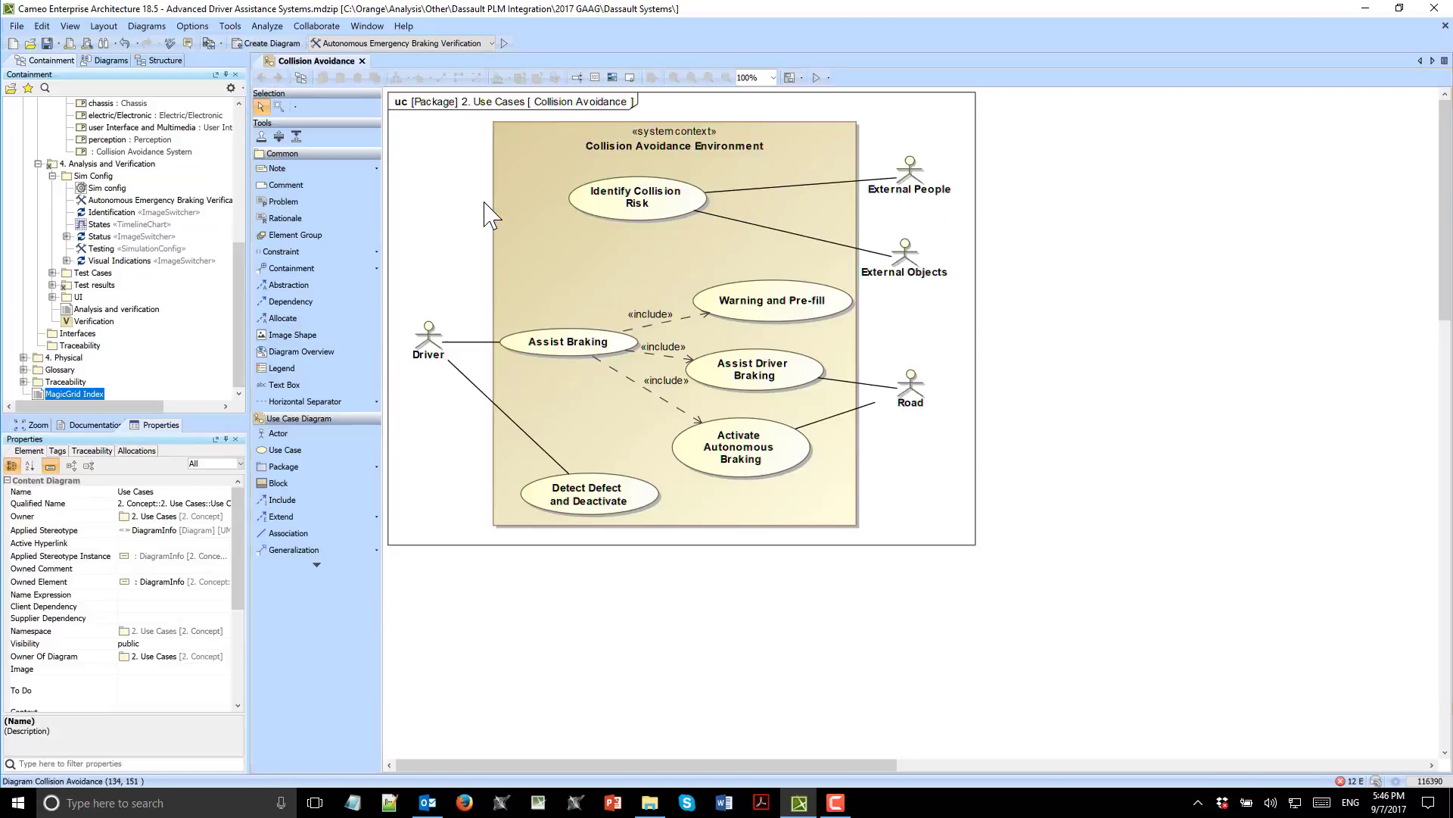
{"action": "left_click", "coordinate": [262, 78]}
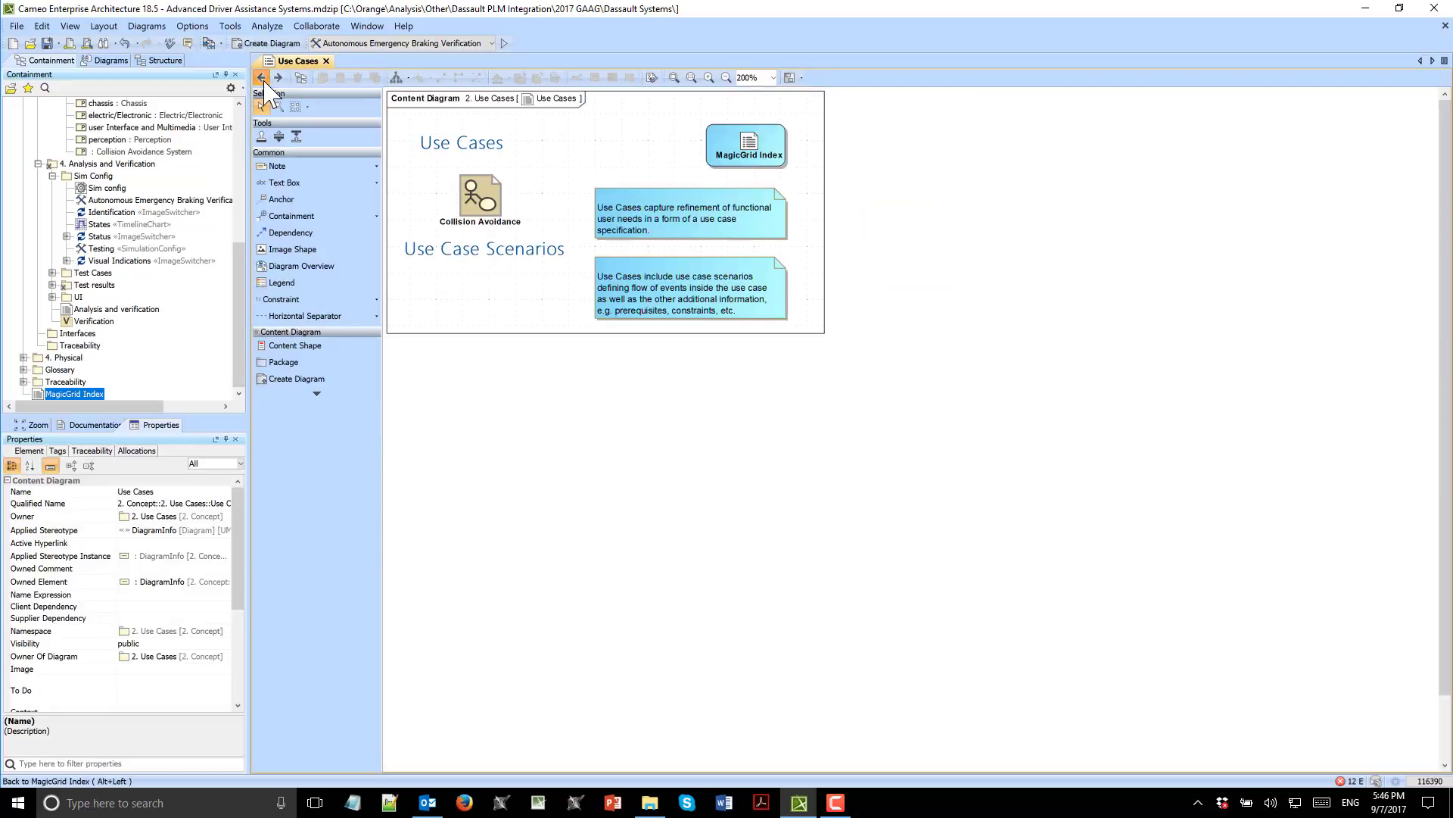
{"action": "left_click", "coordinate": [262, 77]}
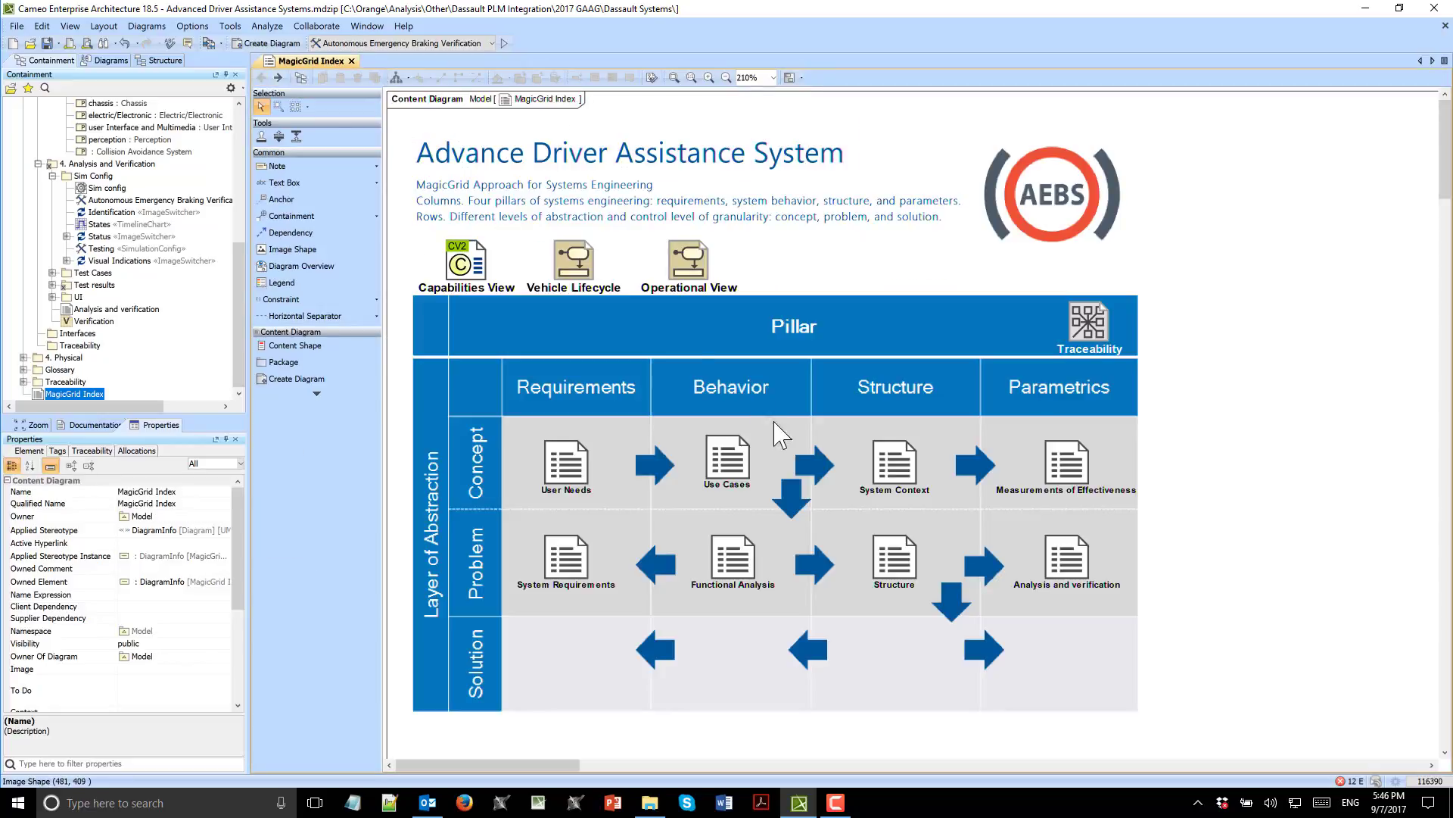
{"action": "double_click", "coordinate": [901, 466]}
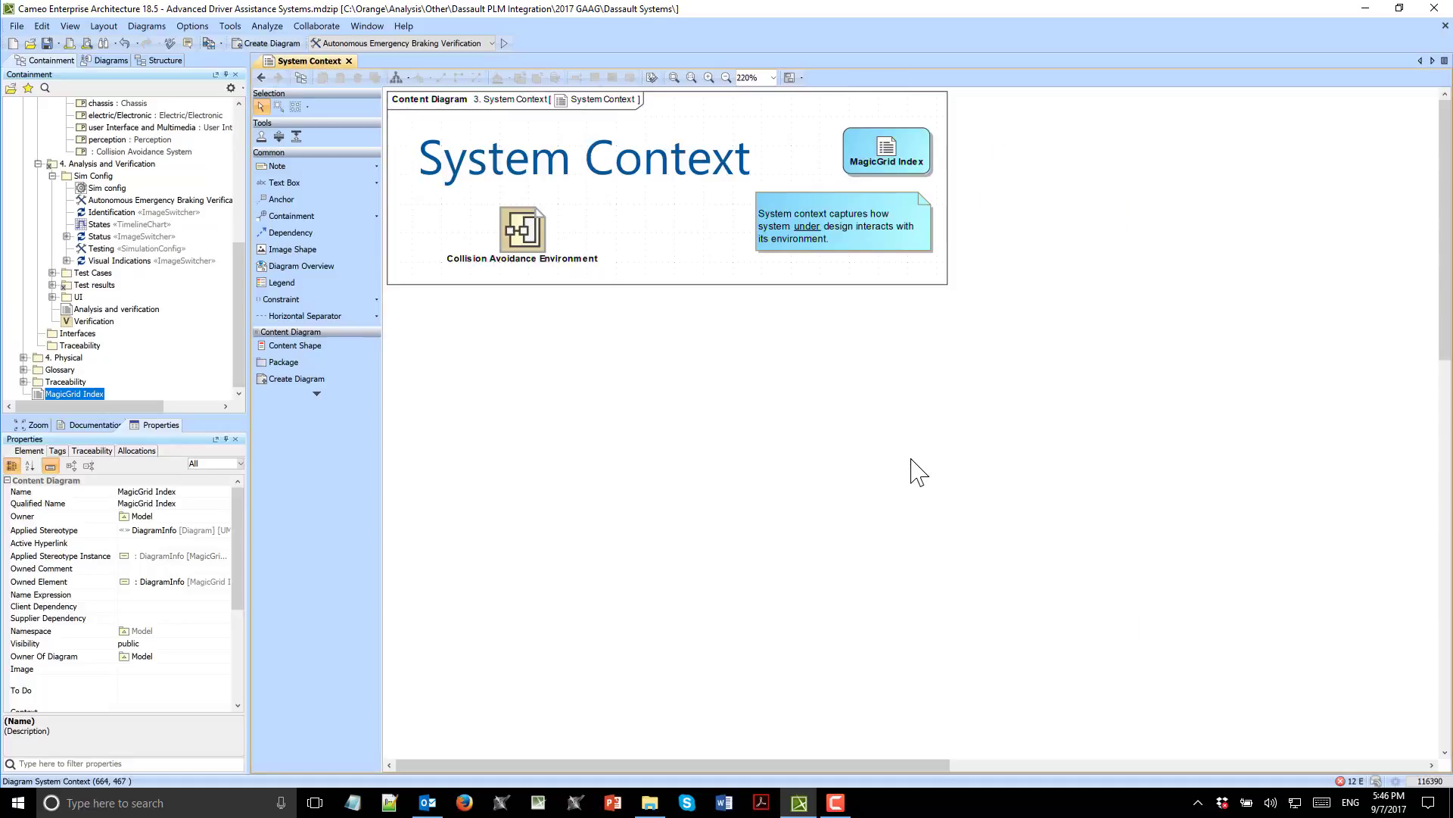
{"action": "double_click", "coordinate": [535, 241]}
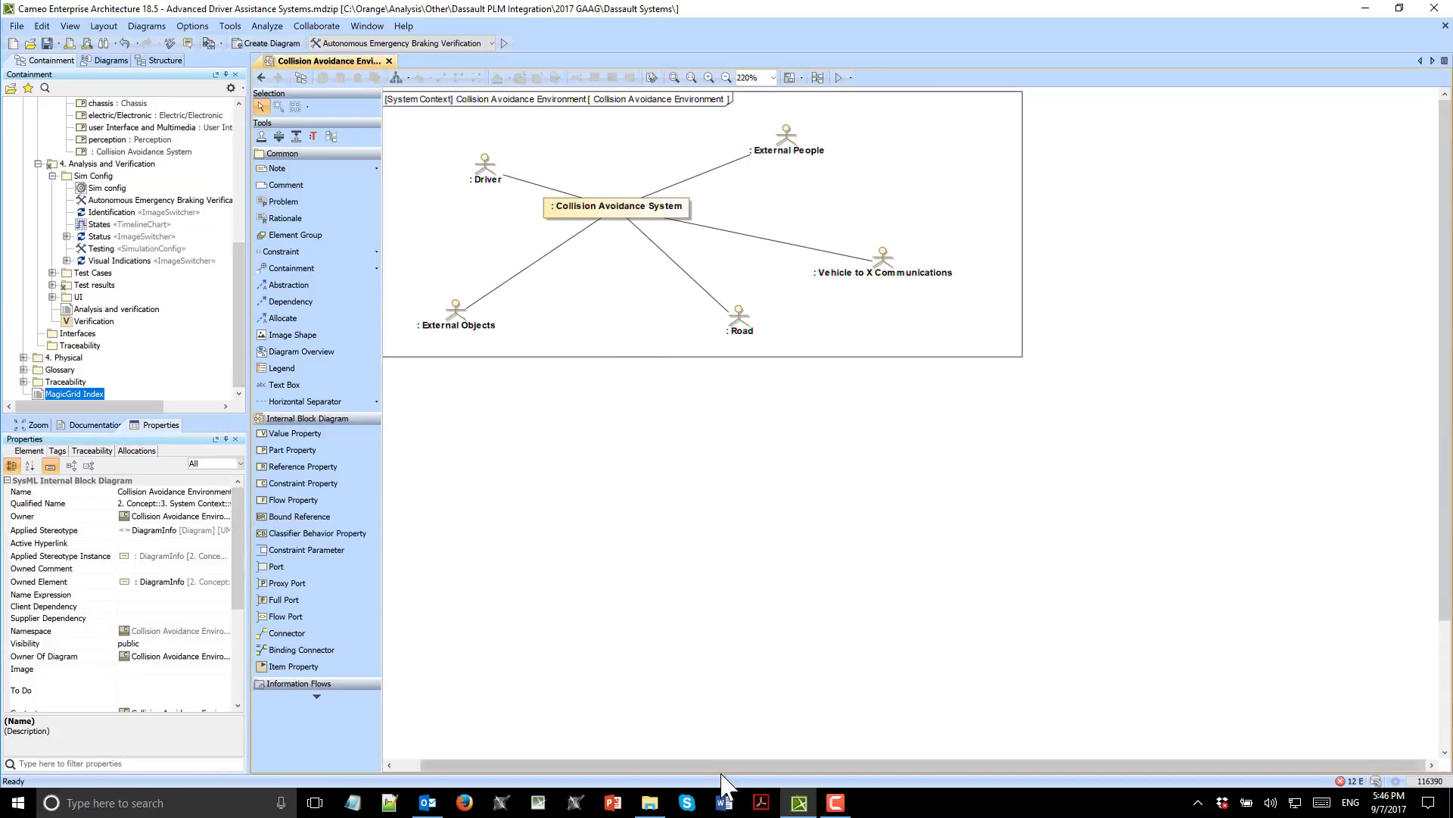
{"action": "left_click_drag", "start_coordinate": [721, 766], "coordinate": [696, 765]}
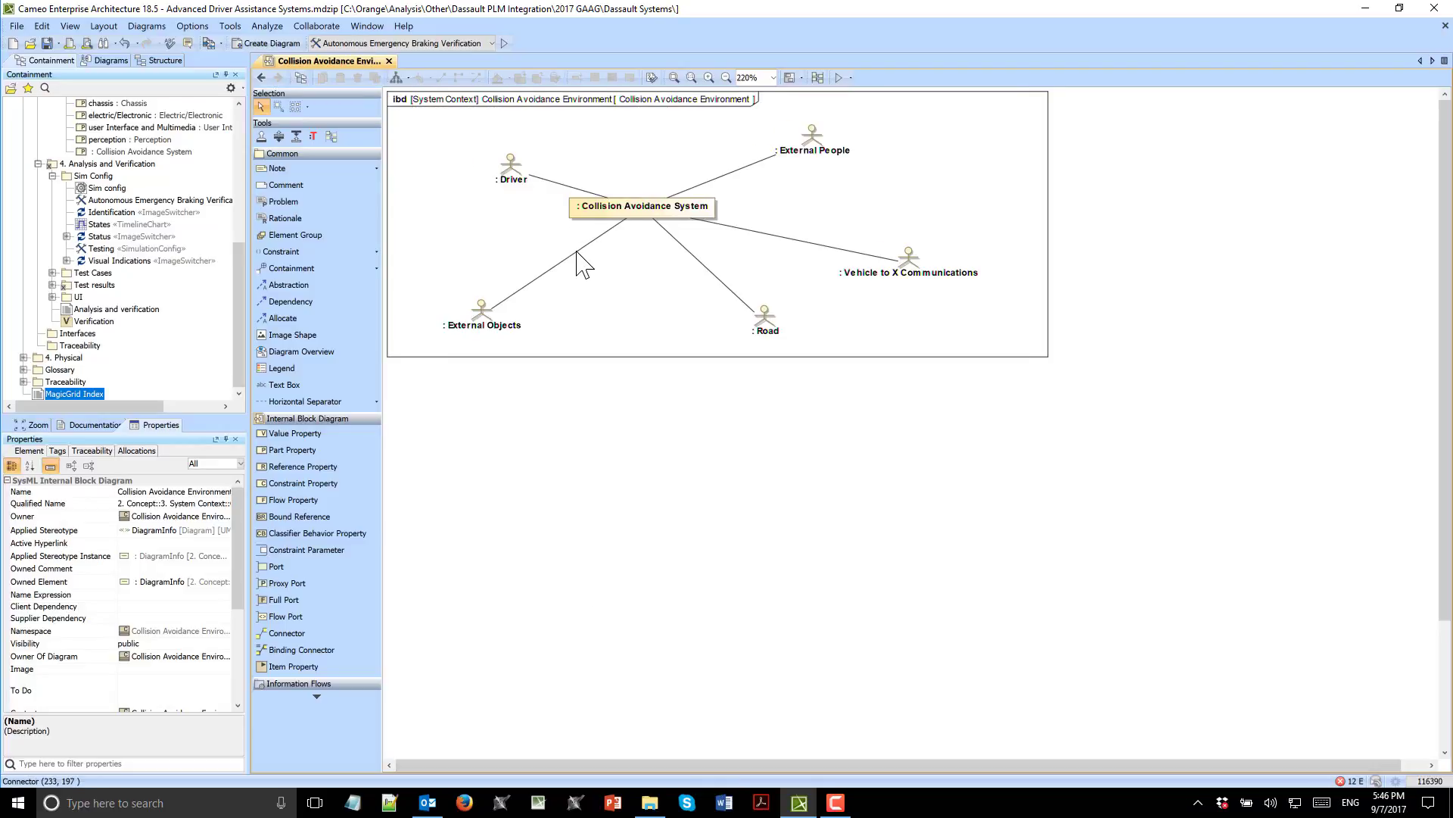
{"action": "left_click", "coordinate": [259, 78]}
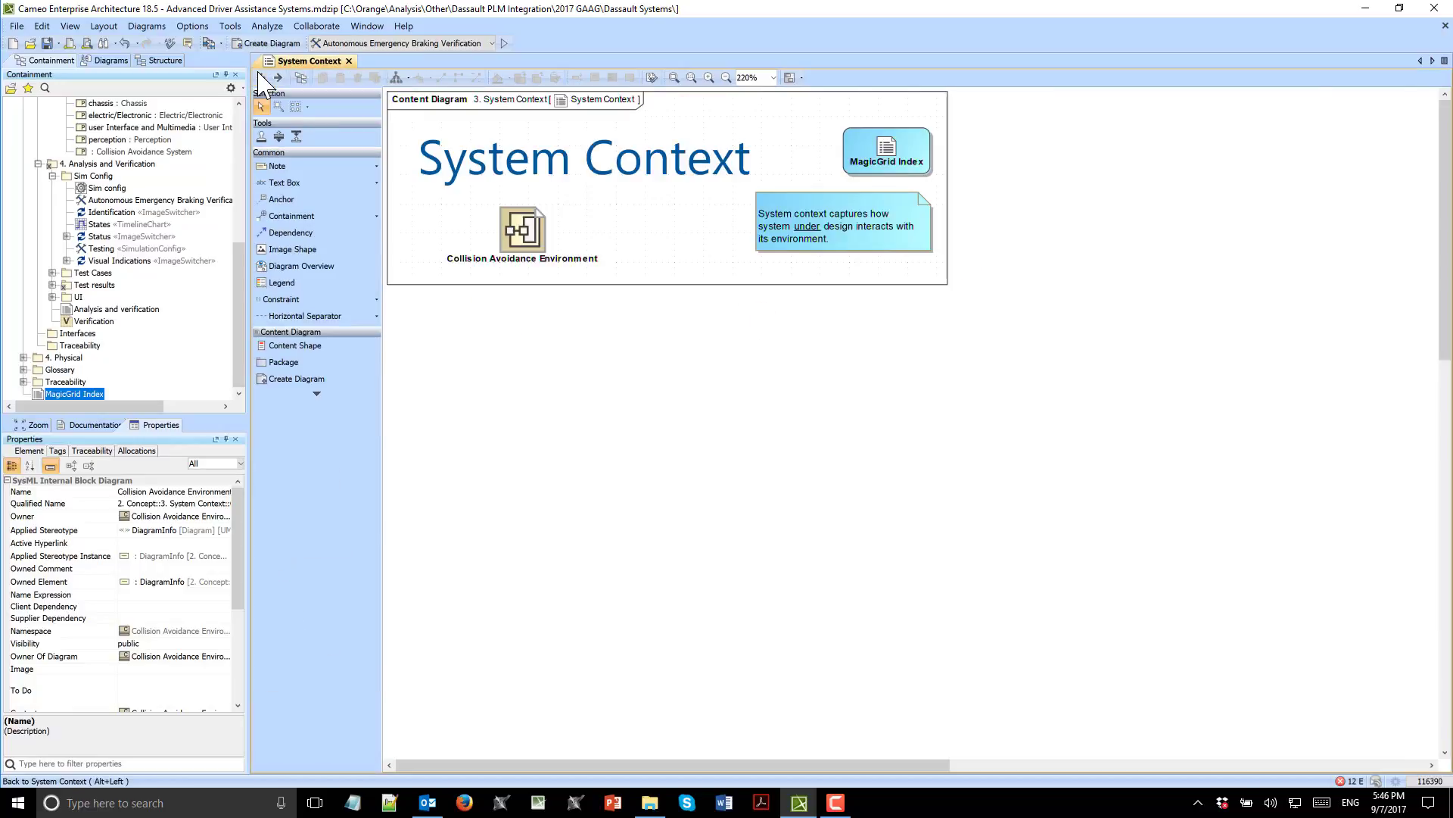
{"action": "left_click", "coordinate": [259, 77]}
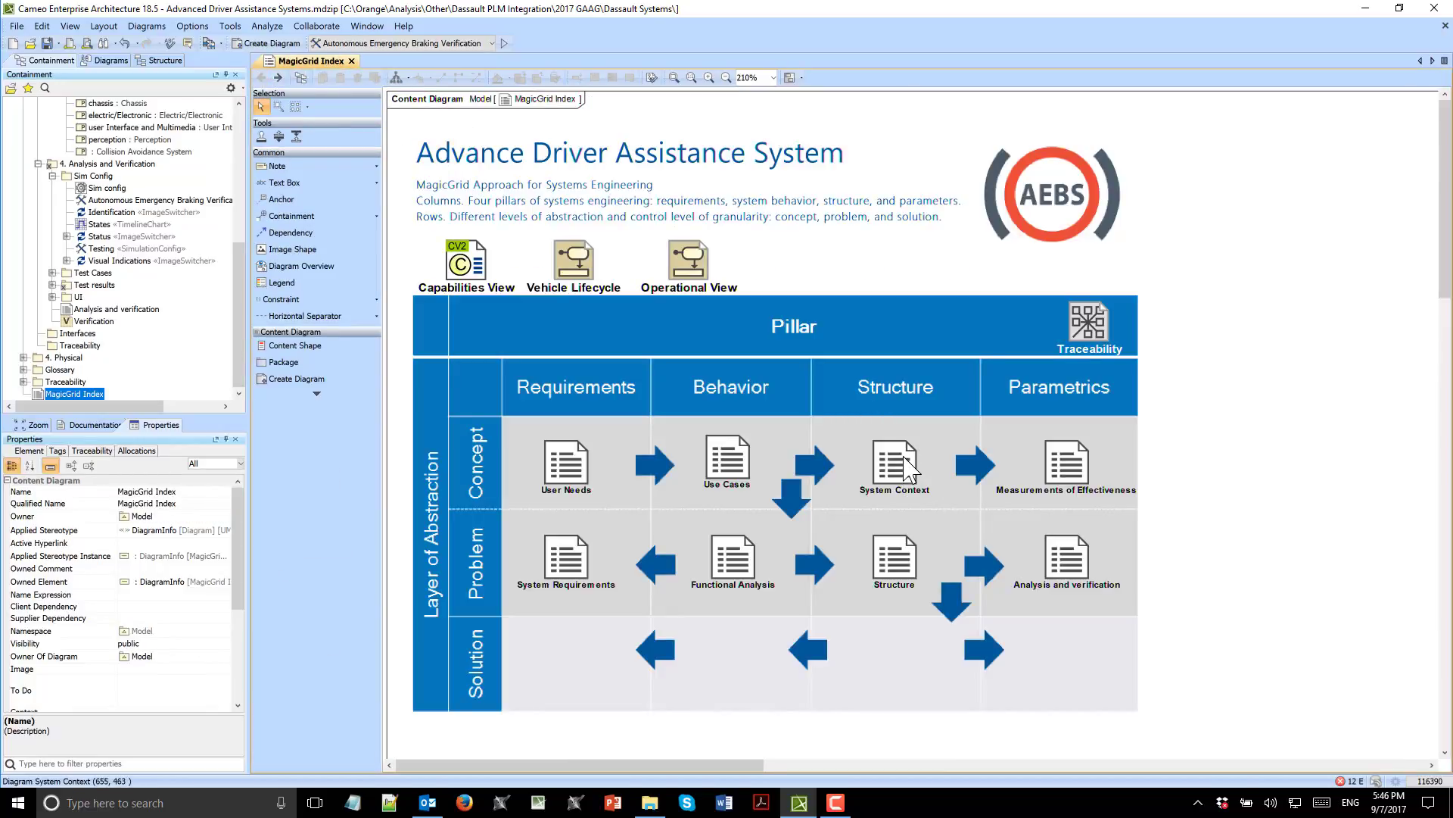
{"action": "double_click", "coordinate": [1070, 461]}
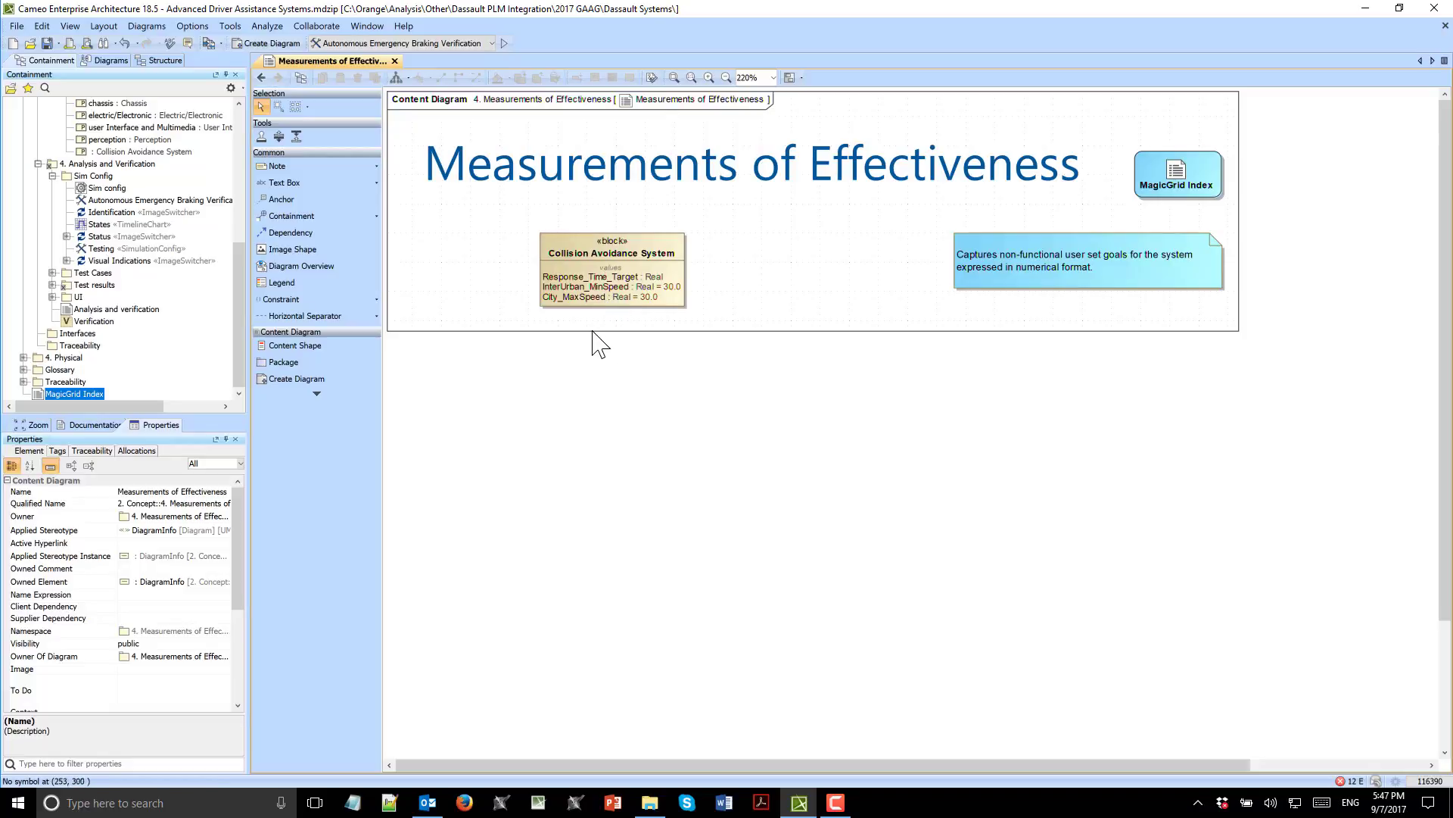
{"action": "left_click", "coordinate": [262, 78]}
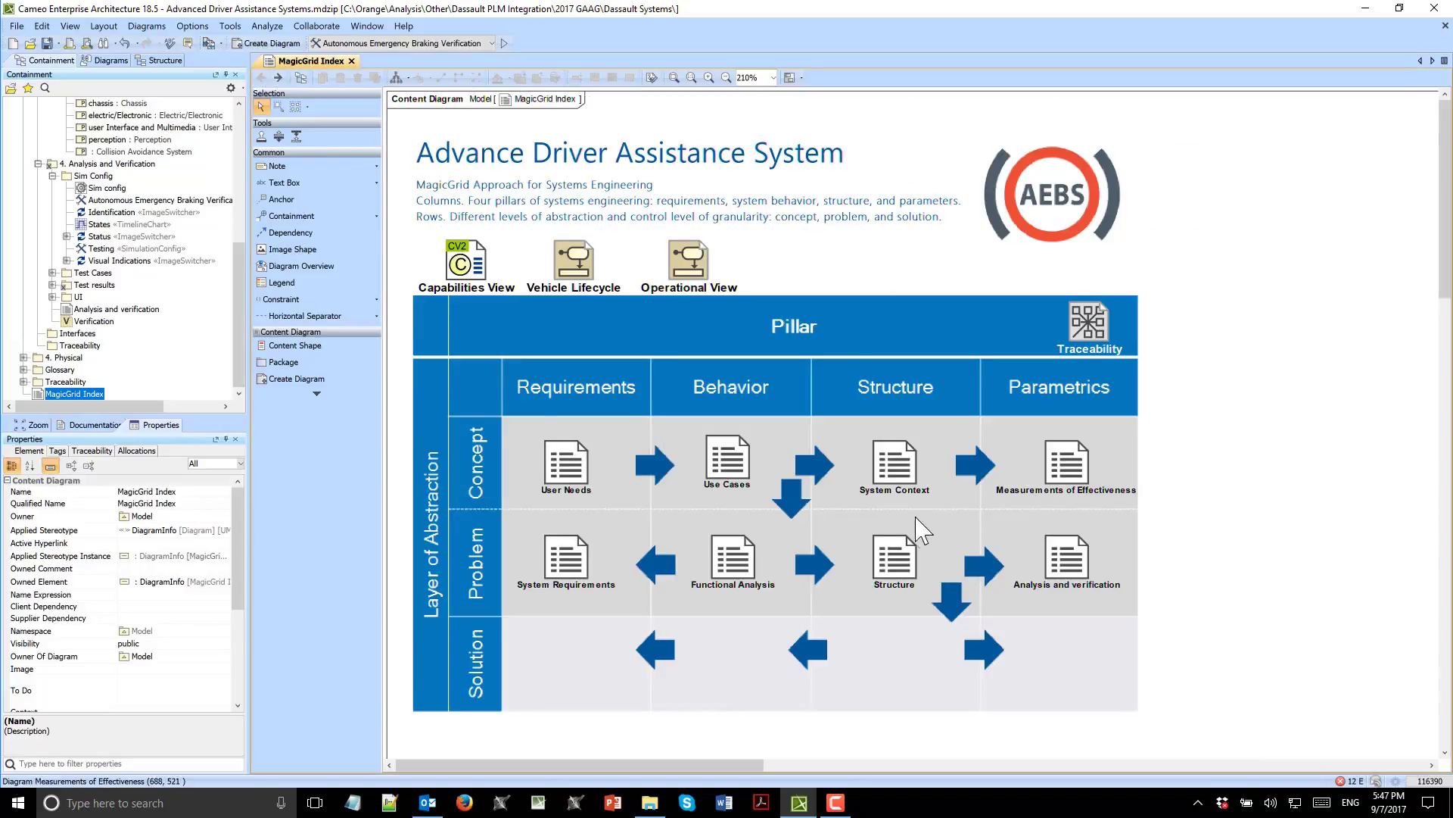
{"action": "scroll", "coordinate": [918, 533], "scroll_direction": "down", "scroll_amount": 1}
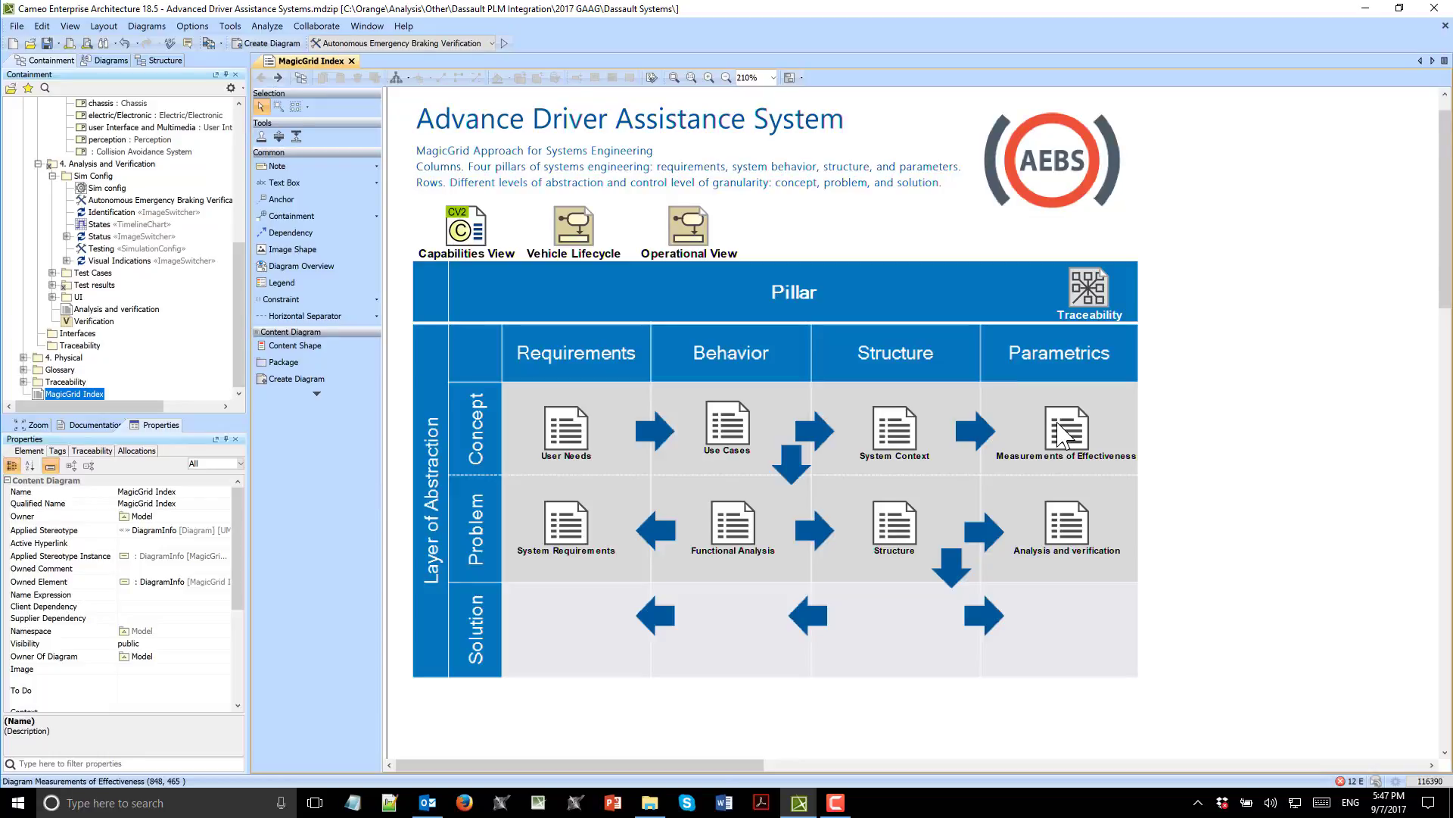
- Open the 11-row System Requirements table via its content diagram
{"action": "double_click", "coordinate": [569, 530]}
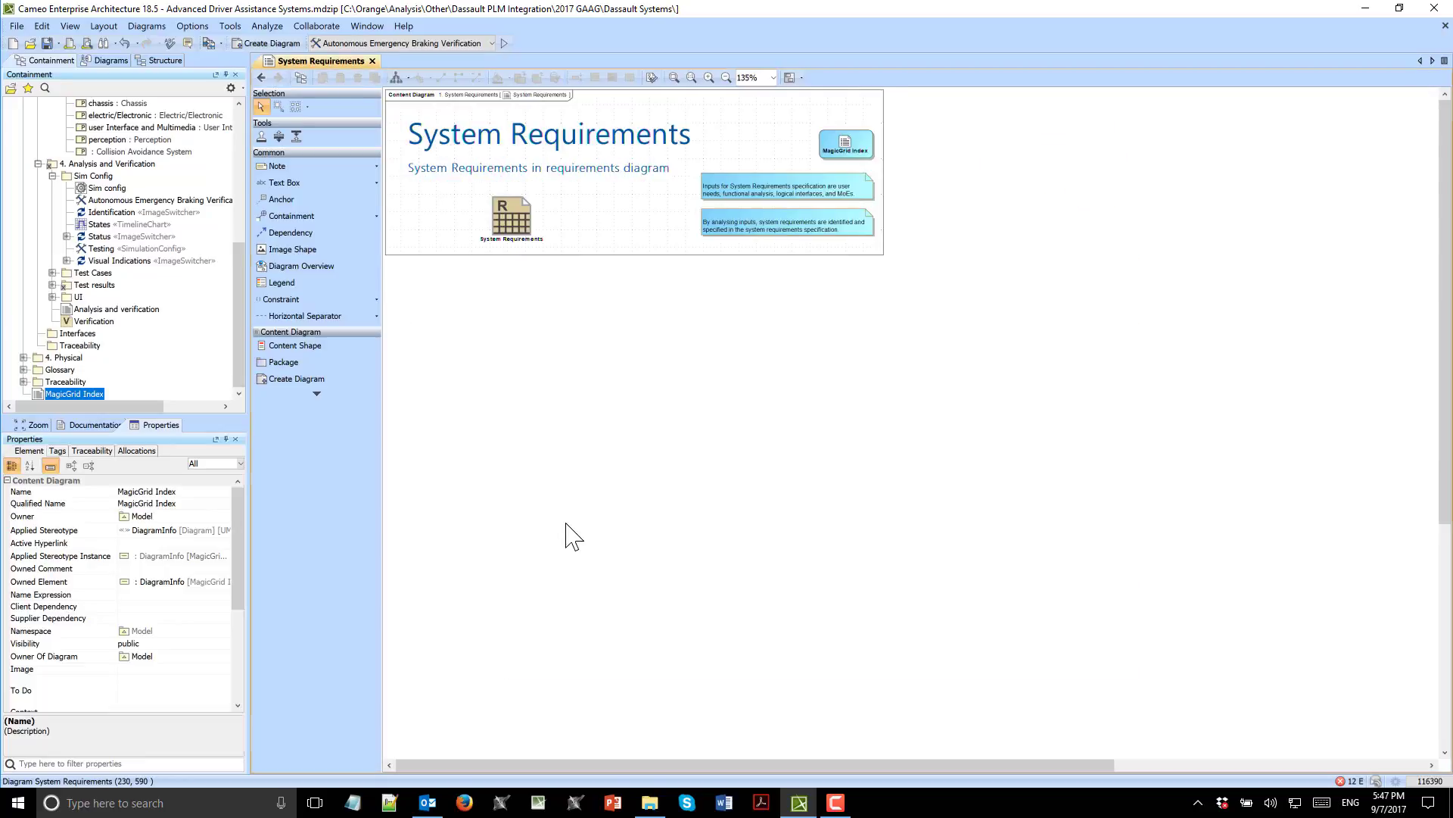
{"action": "double_click", "coordinate": [512, 229]}
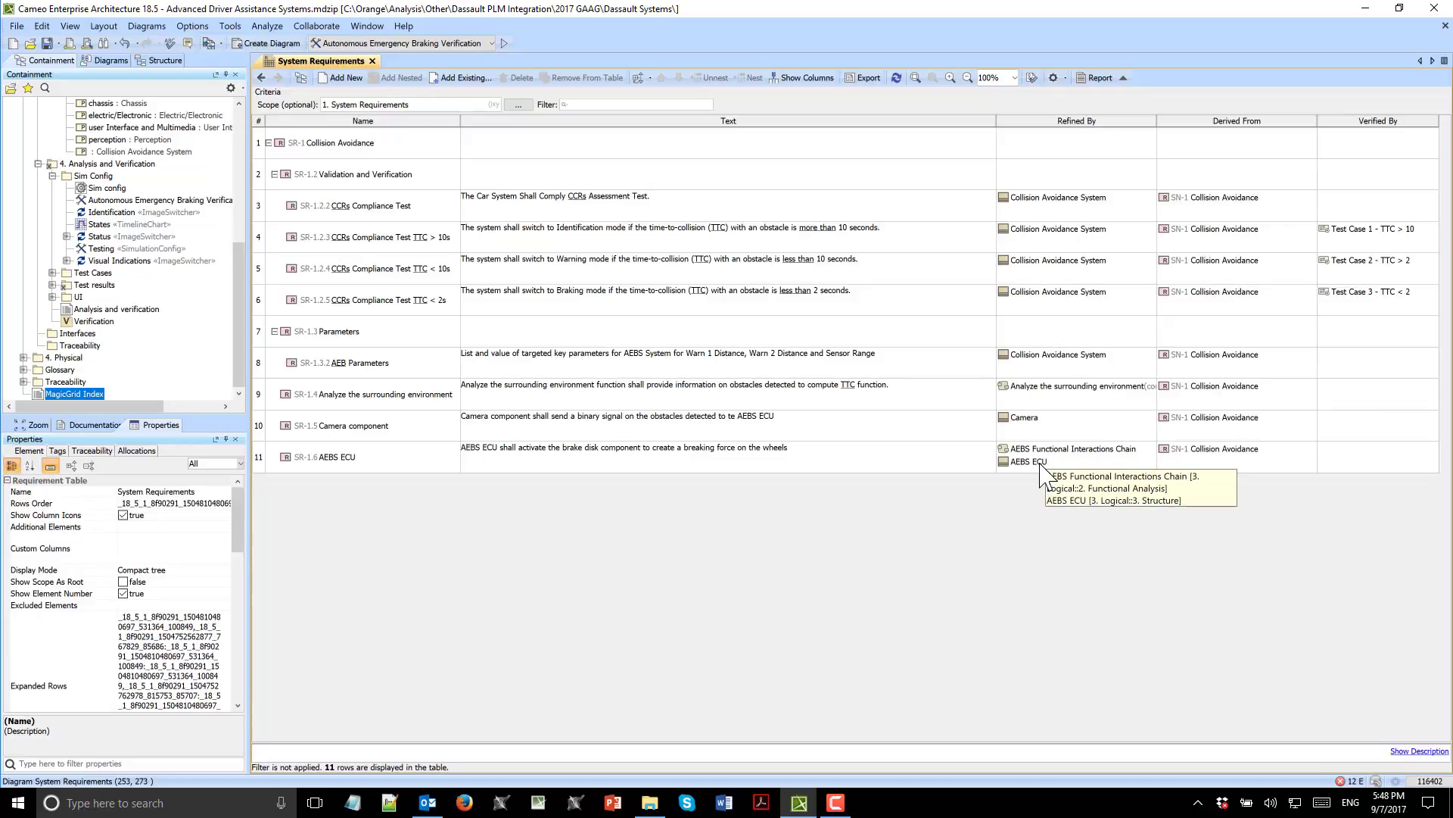
- Go to Functional Analysis and open the Vehicle Functional Architecture Activity Decomposition Map
{"action": "left_click", "coordinate": [261, 78]}
{"action": "left_click", "coordinate": [261, 78]}
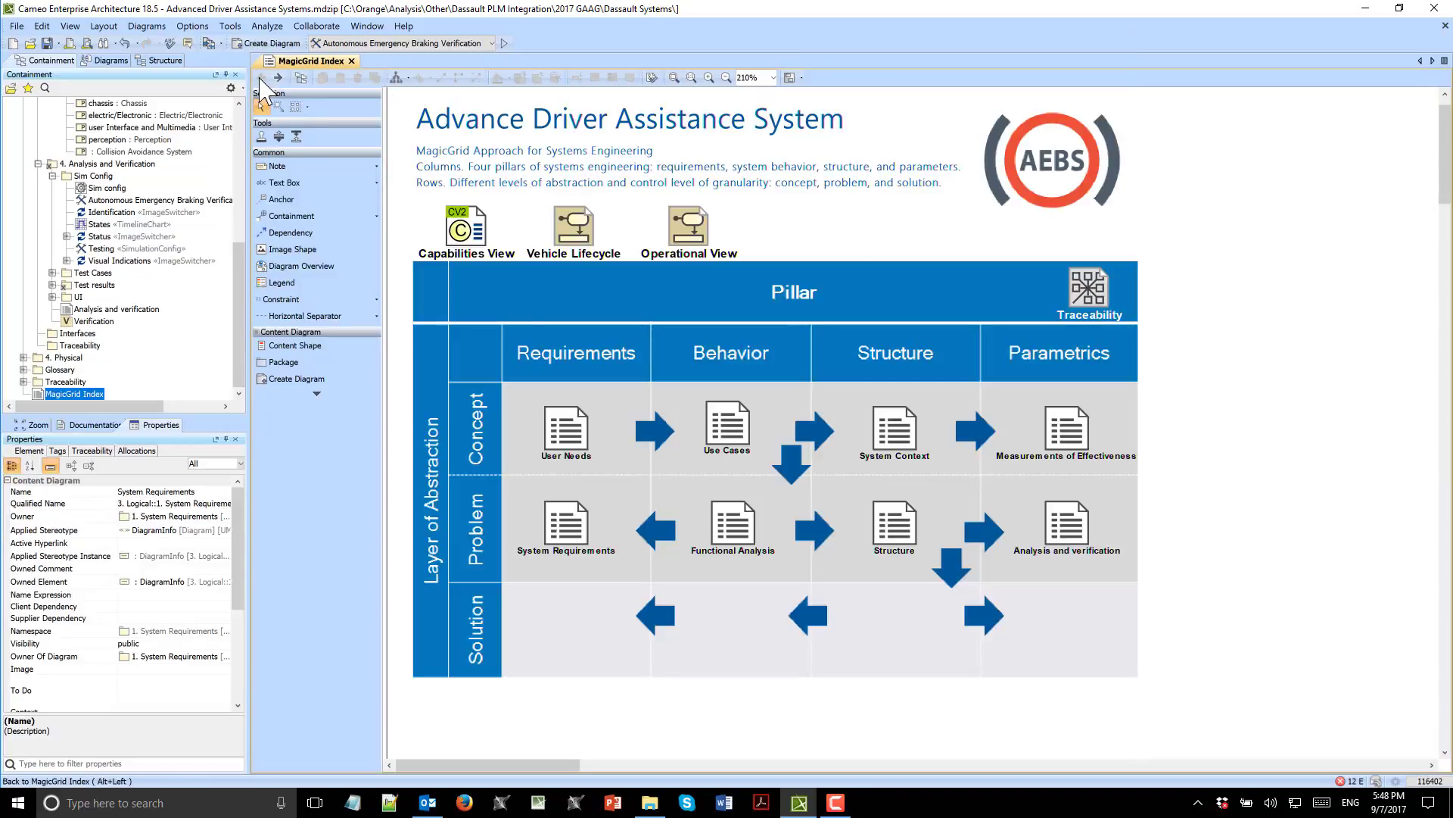
{"action": "double_click", "coordinate": [731, 530]}
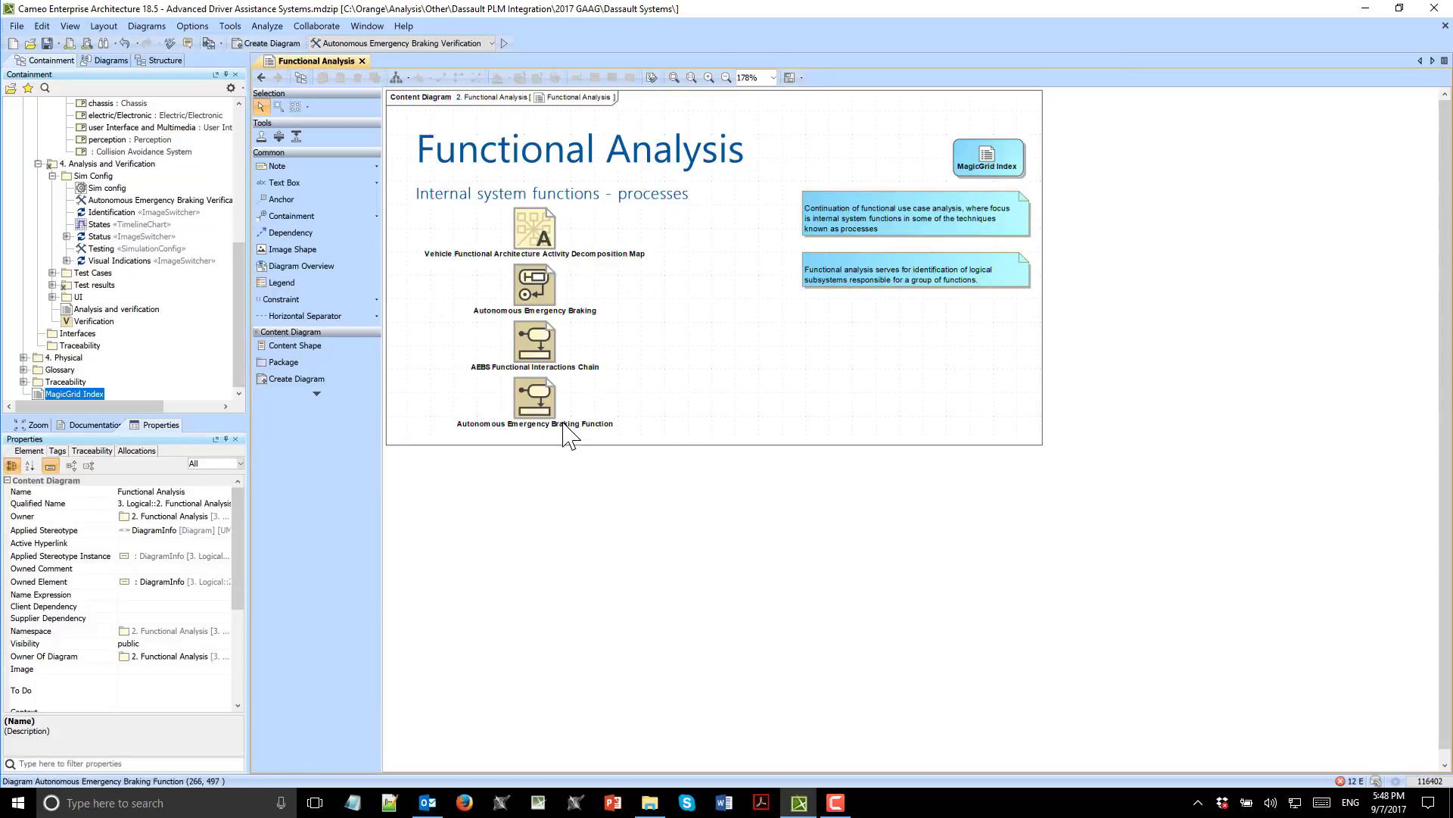
{"action": "left_click", "coordinate": [541, 287]}
{"action": "double_click", "coordinate": [532, 242]}
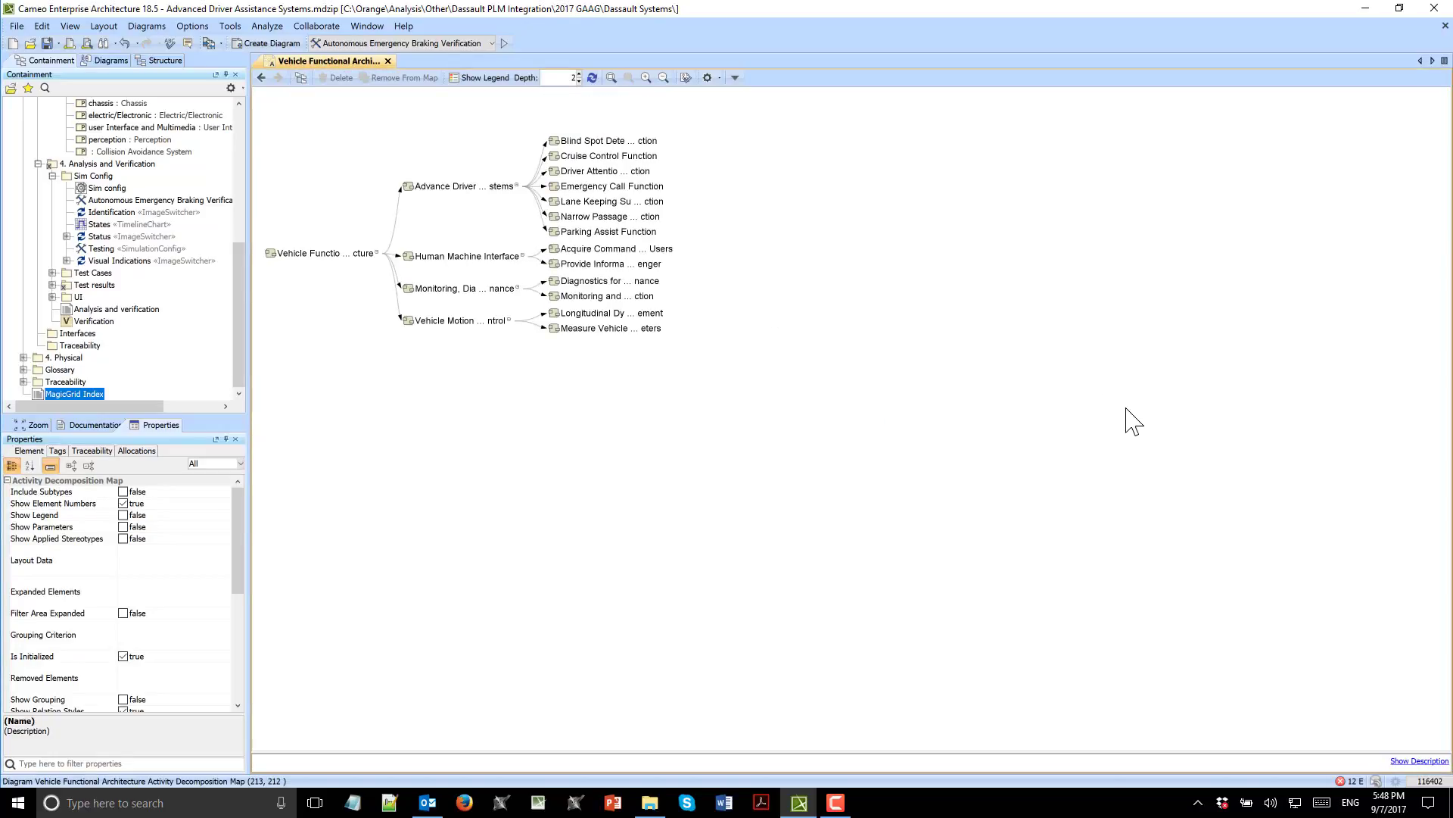
- View the AEBS Functional Interactions Chain, then open the Autonomous Emergency Braking Function diagram
{"action": "left_click", "coordinate": [261, 78]}
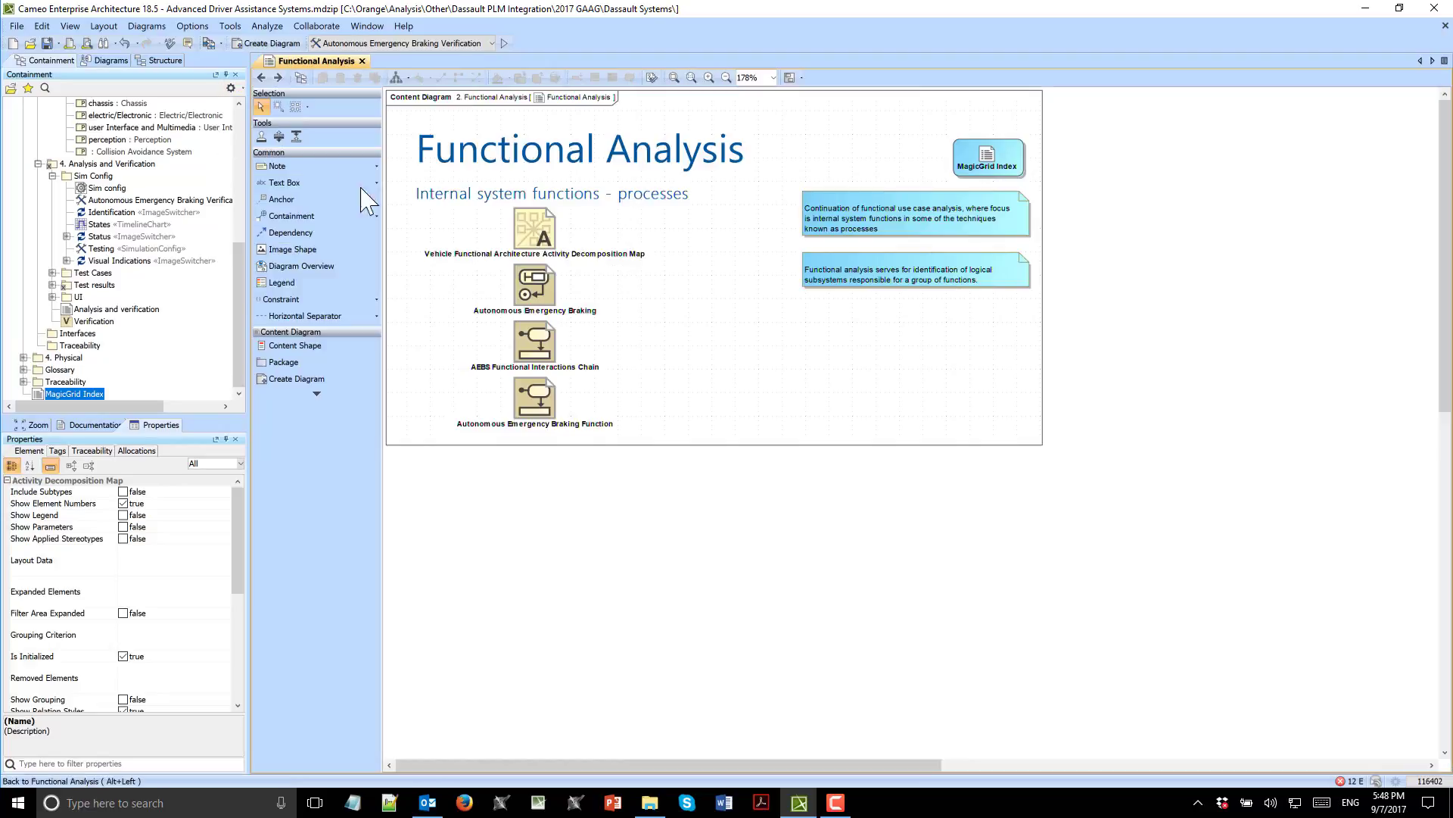
{"action": "left_click", "coordinate": [532, 344]}
{"action": "double_click", "coordinate": [532, 345]}
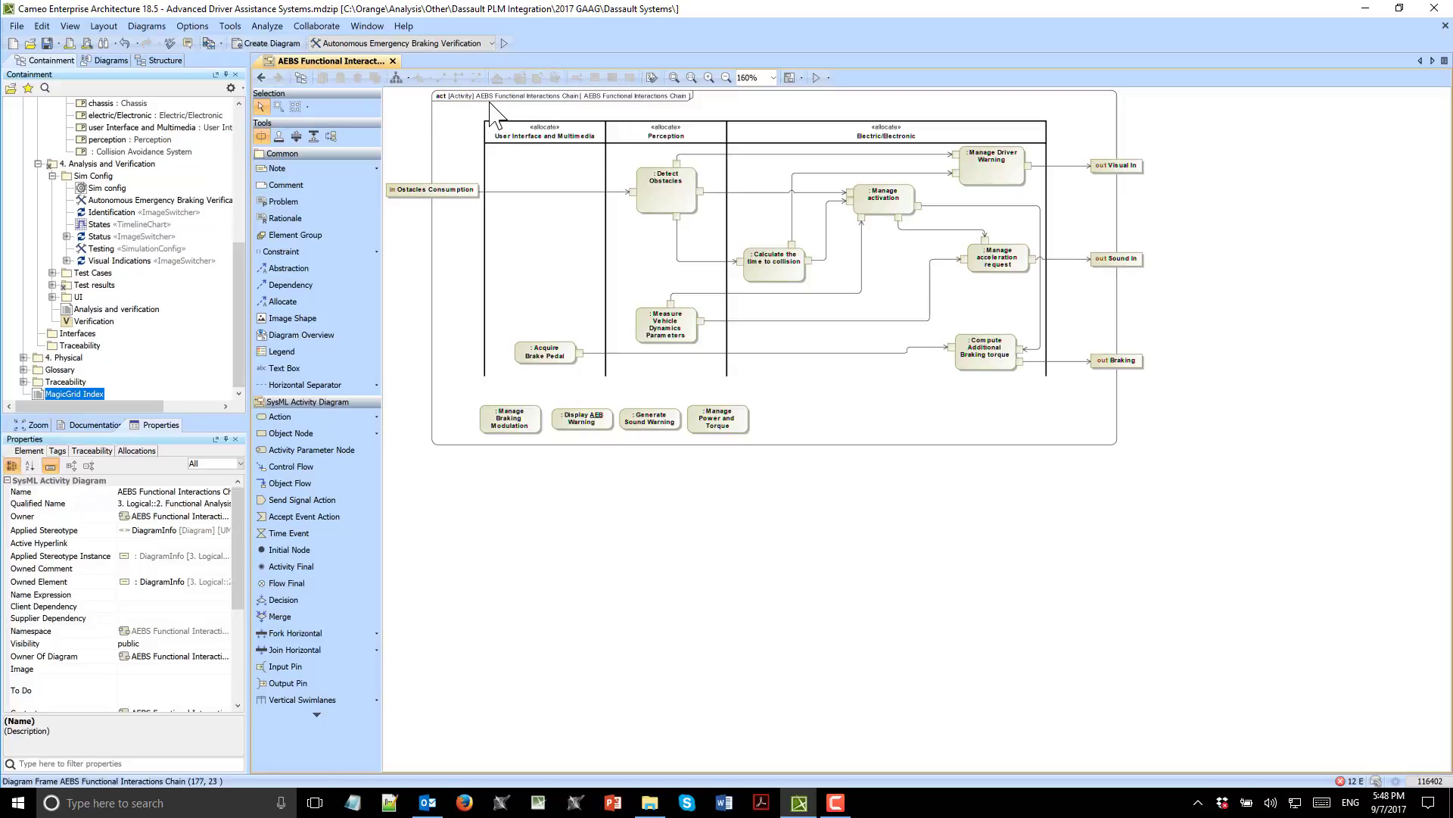
{"action": "left_click", "coordinate": [262, 77]}
{"action": "double_click", "coordinate": [551, 405]}
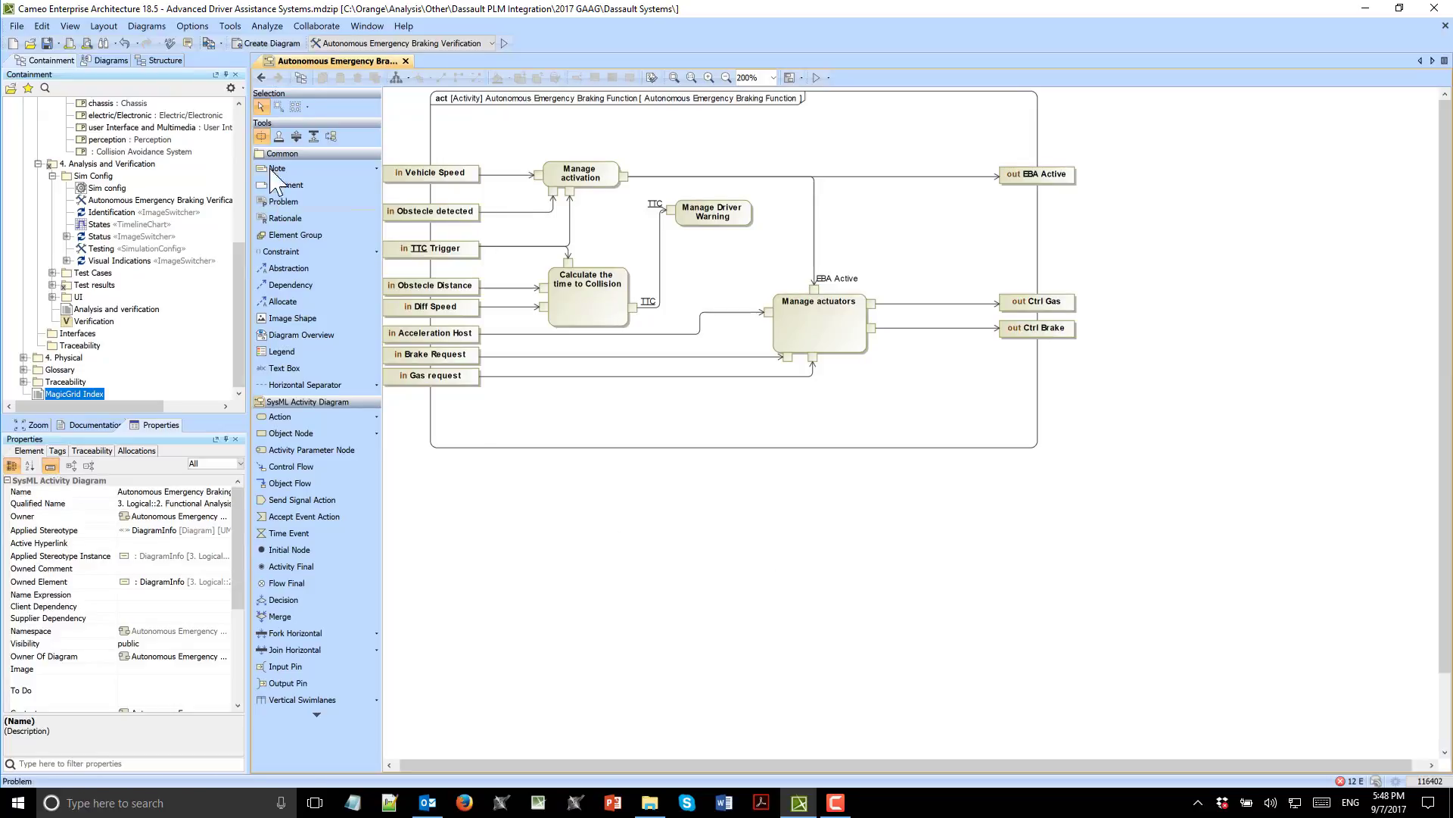
- View the Autonomous Emergency Braking state machine, then return to the MagicGrid Index
{"action": "left_click", "coordinate": [263, 79]}
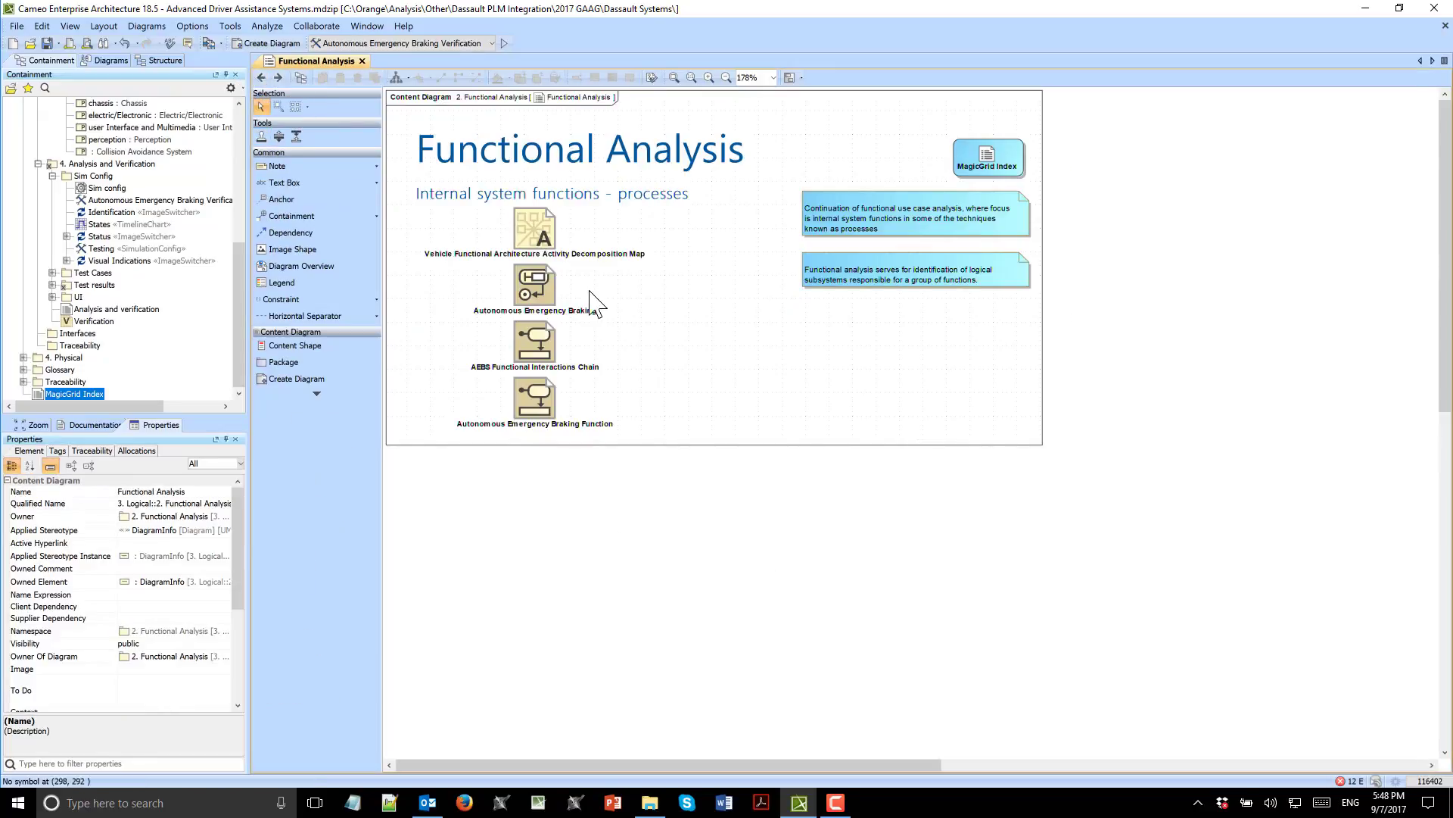
{"action": "double_click", "coordinate": [560, 312]}
{"action": "scroll", "coordinate": [635, 533], "scroll_direction": "up", "scroll_amount": 5}
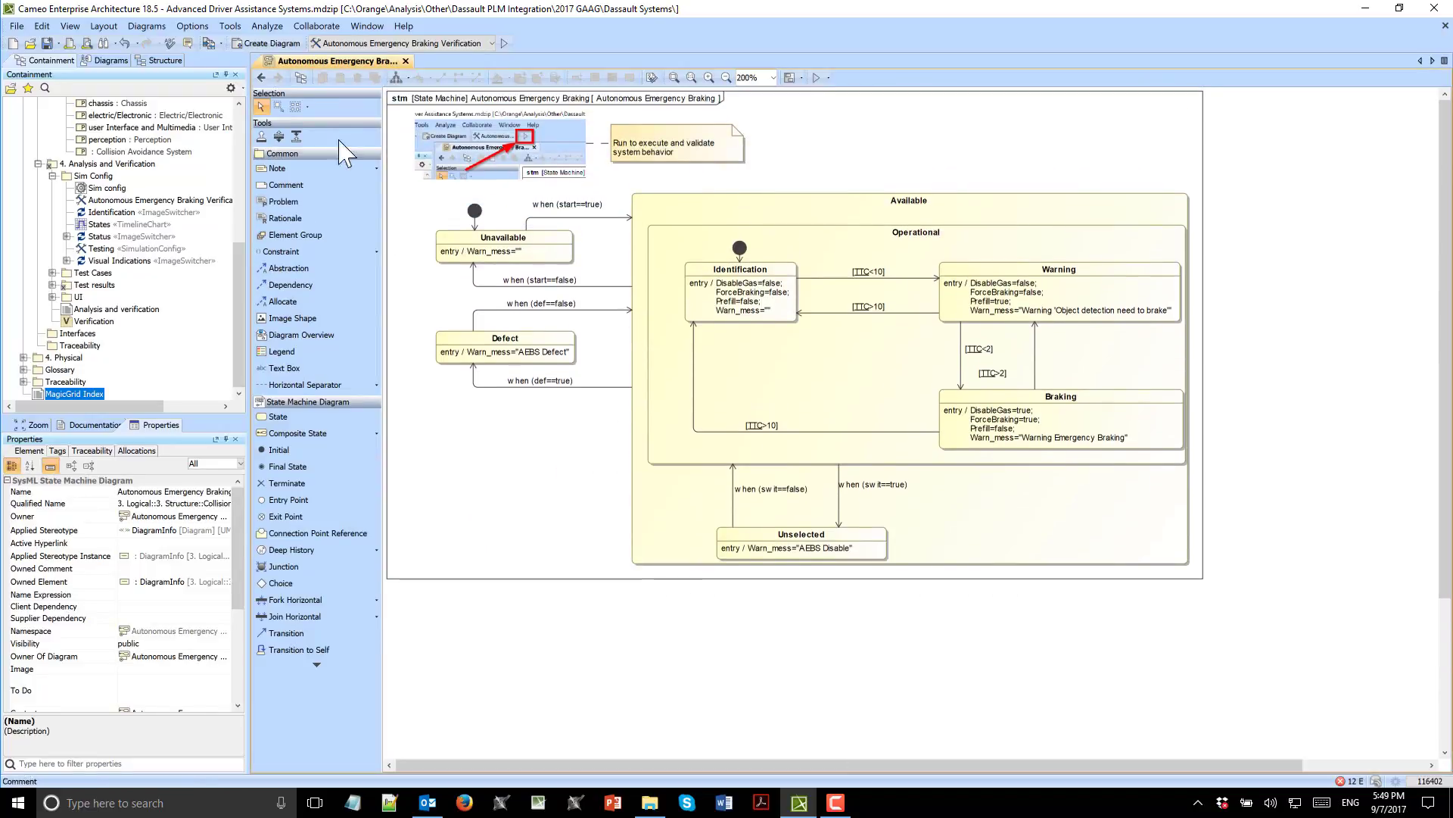
{"action": "left_click", "coordinate": [264, 79]}
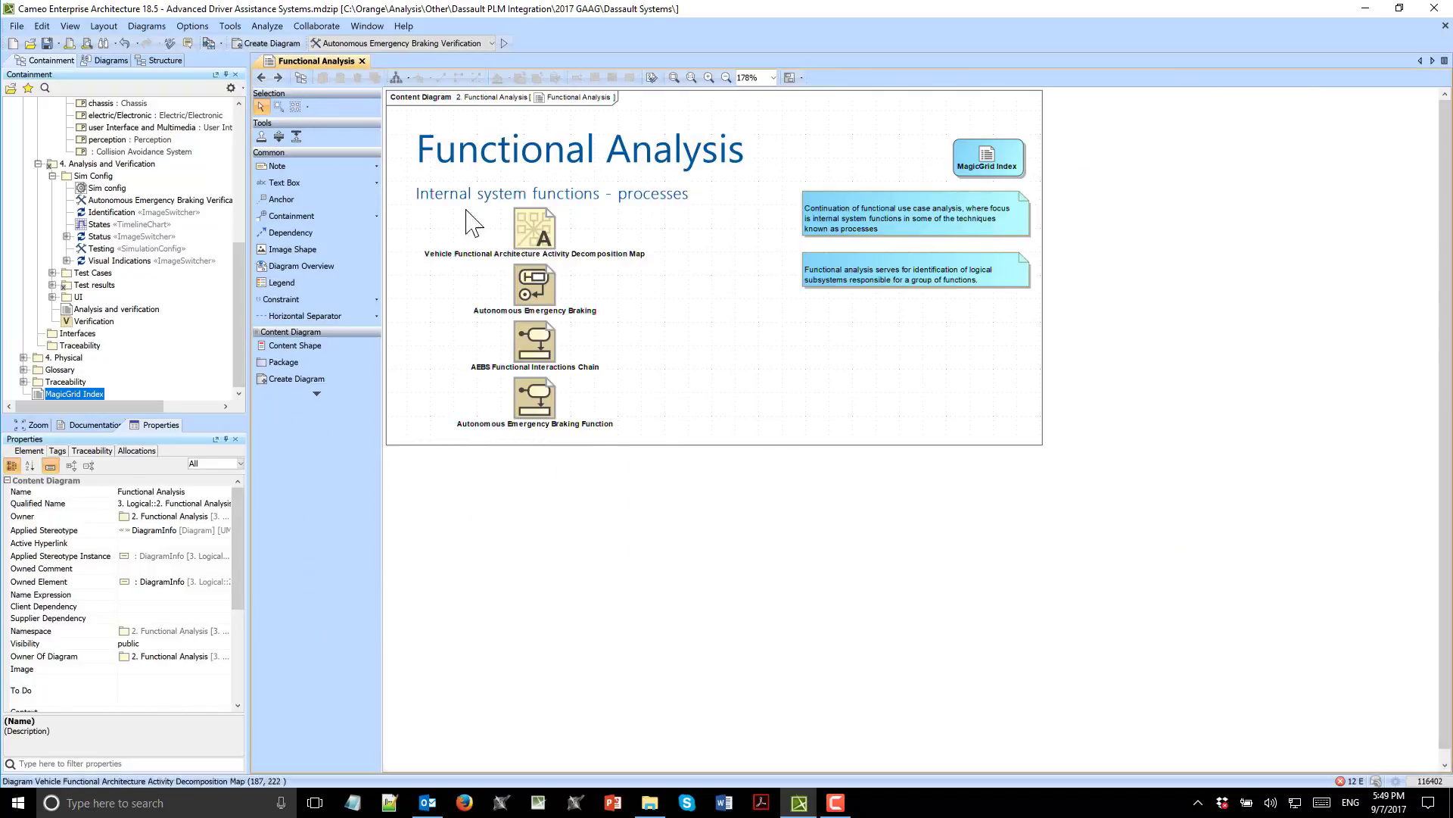
{"action": "left_click", "coordinate": [263, 79]}
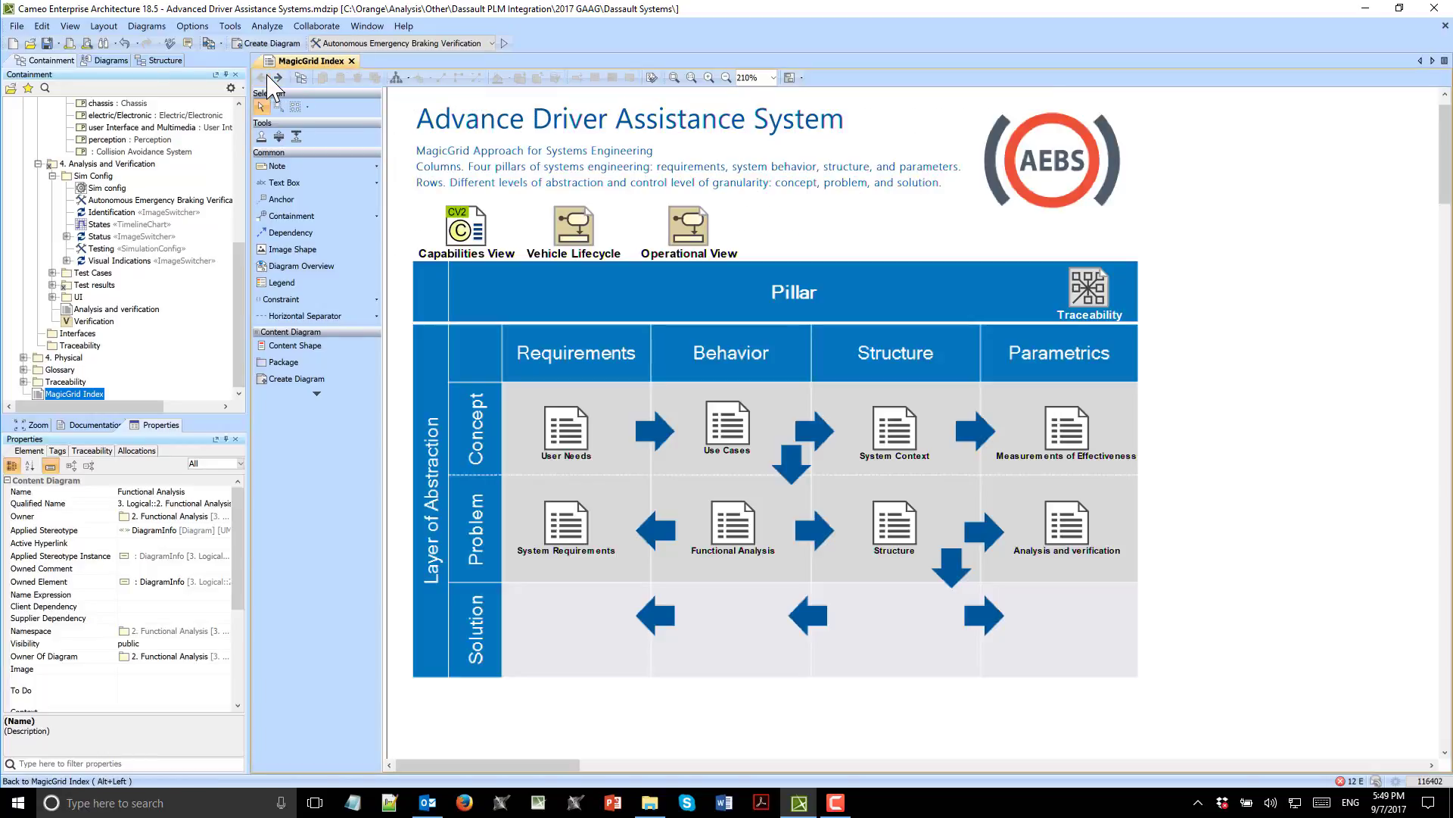
- View the Structure block definition diagram, then return to the MagicGrid Index
{"action": "double_click", "coordinate": [894, 523]}
{"action": "left_click", "coordinate": [497, 253]}
{"action": "double_click", "coordinate": [503, 258]}
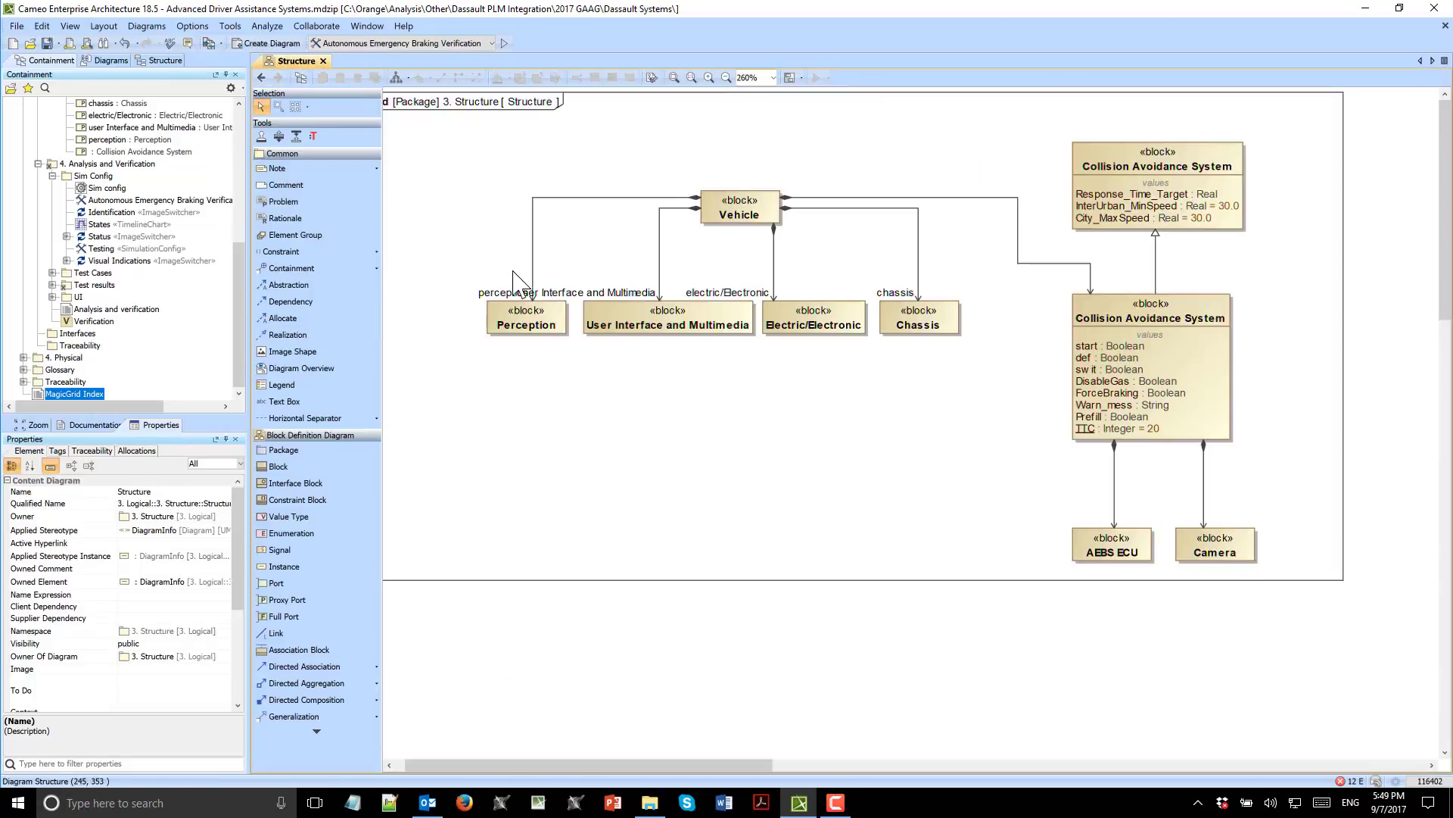
{"action": "left_click", "coordinate": [261, 78]}
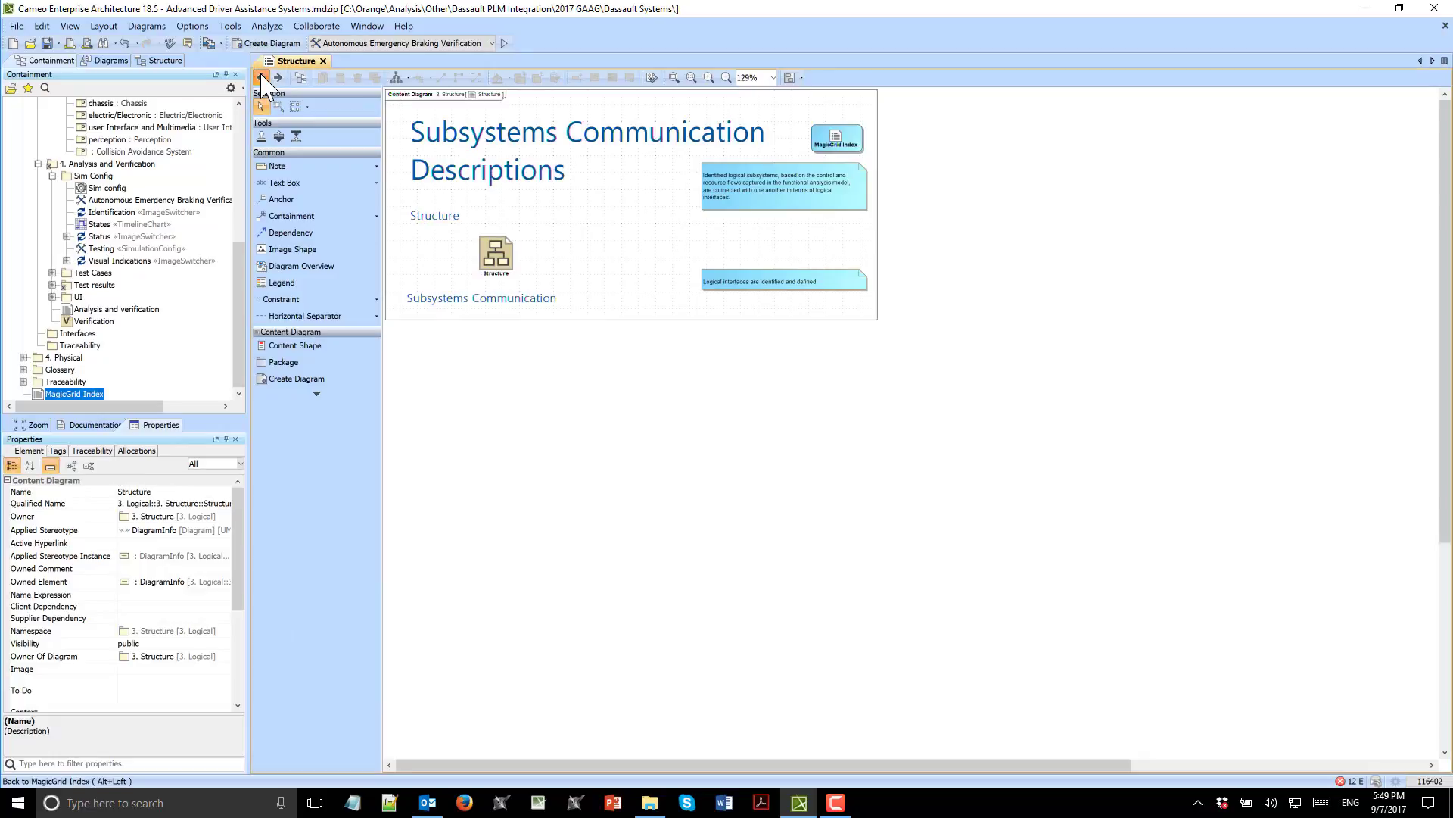
{"action": "left_click", "coordinate": [261, 78]}
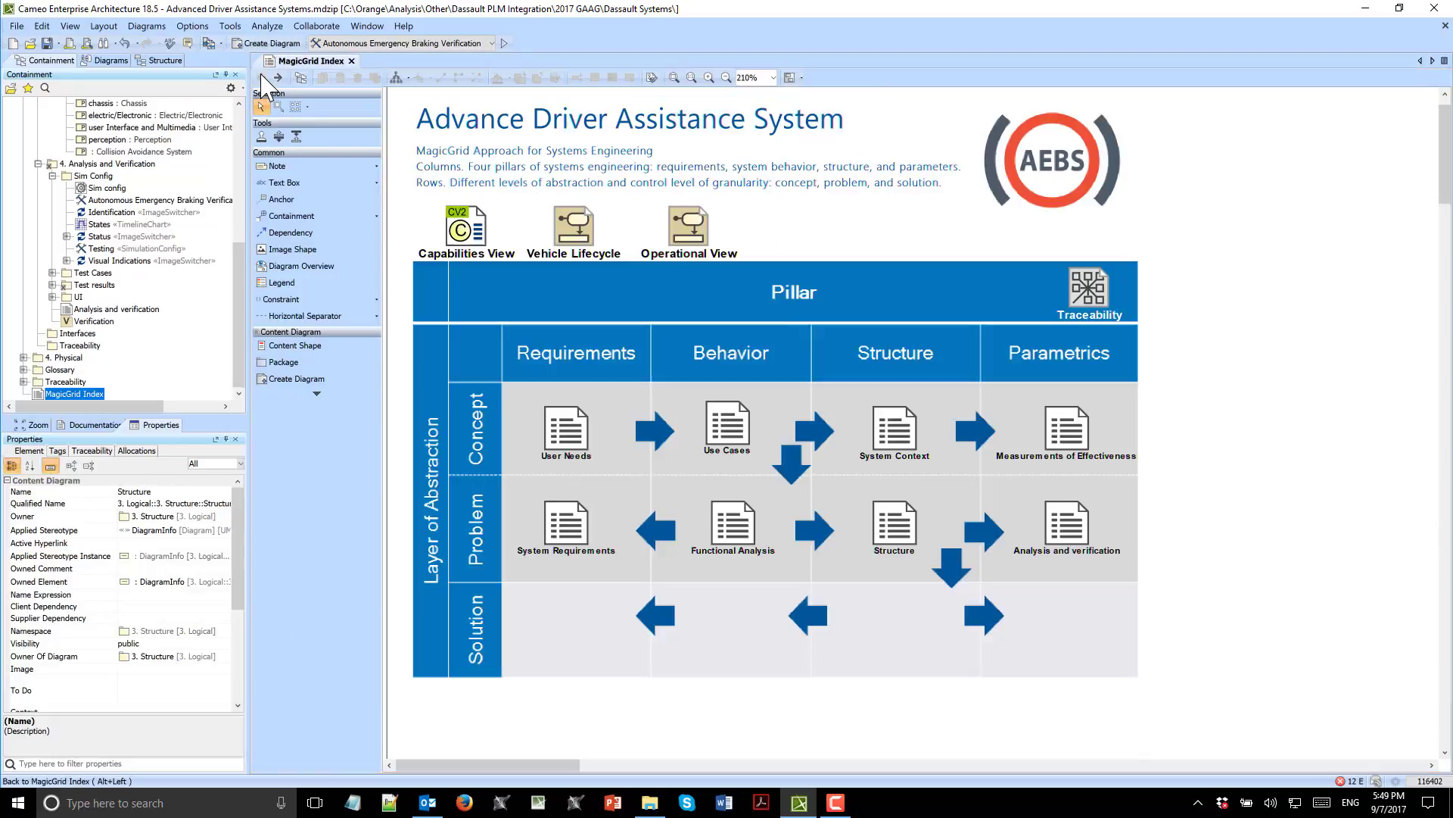
- Open the Analysis and verification overview and move the view to the test results table
{"action": "double_click", "coordinate": [1075, 534]}
{"action": "scroll", "coordinate": [1183, 488], "scroll_direction": "up", "scroll_amount": 2}
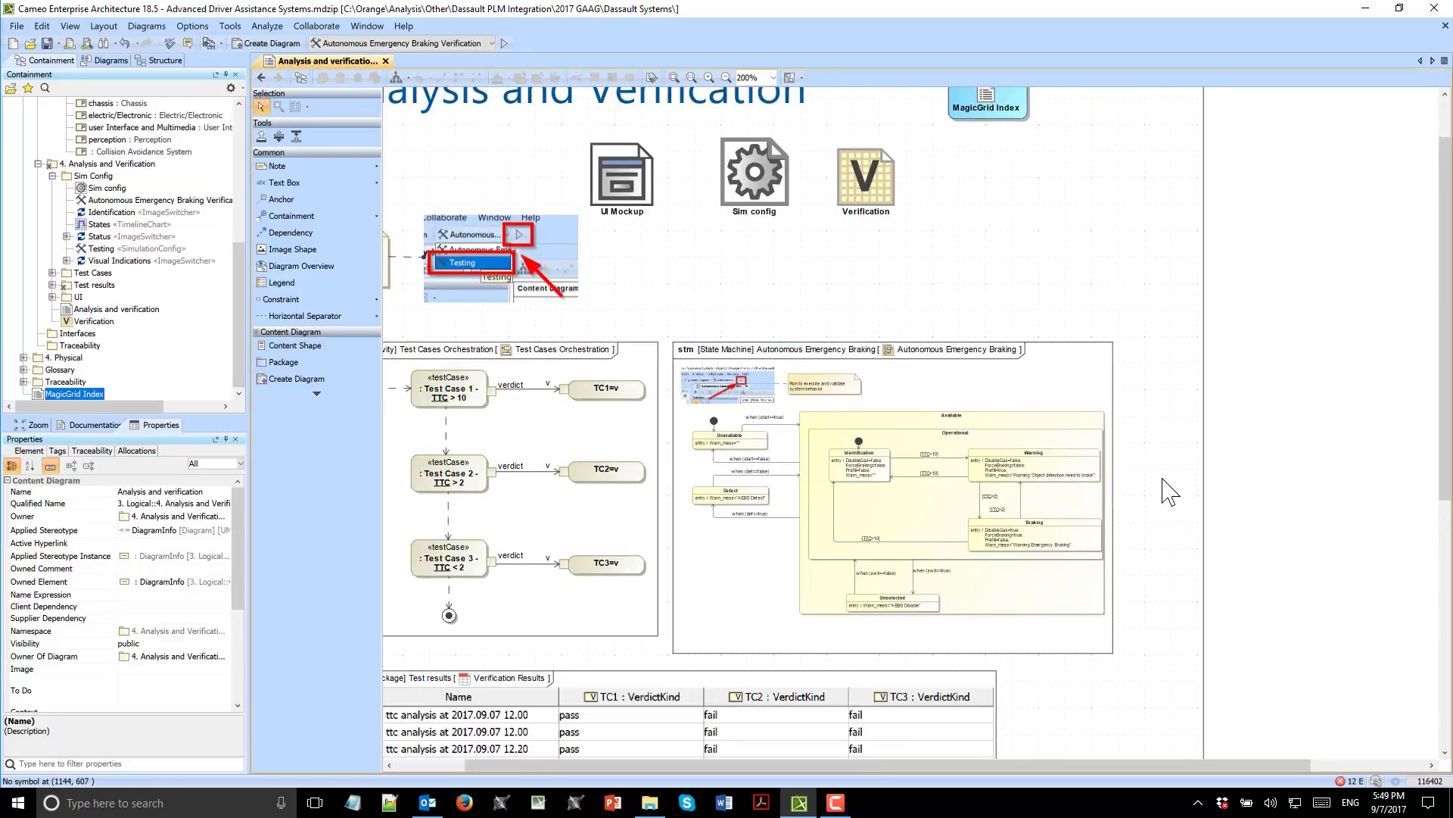
{"action": "left_click_drag", "start_coordinate": [989, 765], "coordinate": [857, 765]}
{"action": "scroll", "coordinate": [984, 424], "scroll_direction": "down", "scroll_amount": 3}
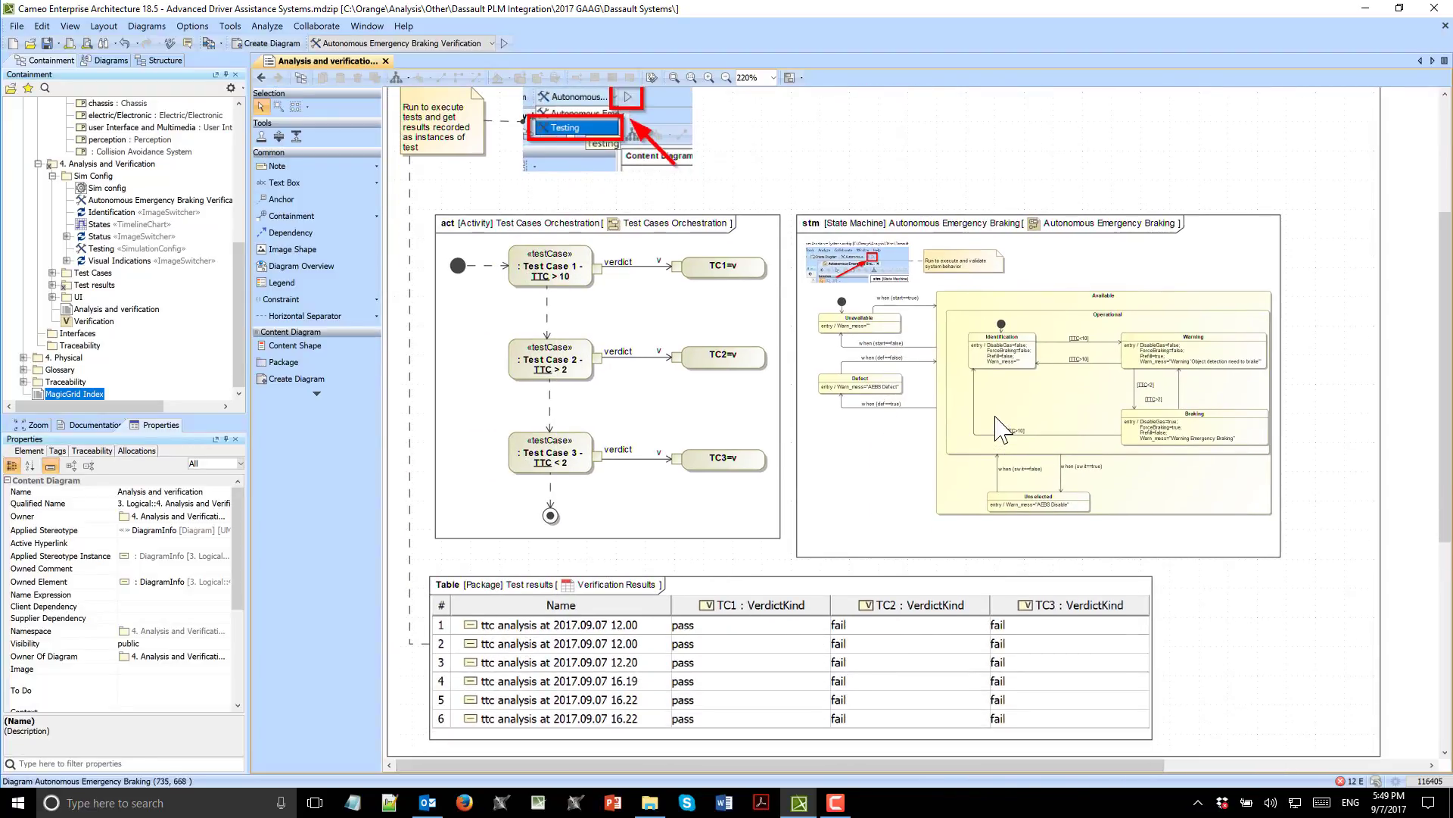
- Glance at the Autonomous Emergency Braking state machine, then open the UI Mockup diagram
{"action": "double_click", "coordinate": [1003, 429]}
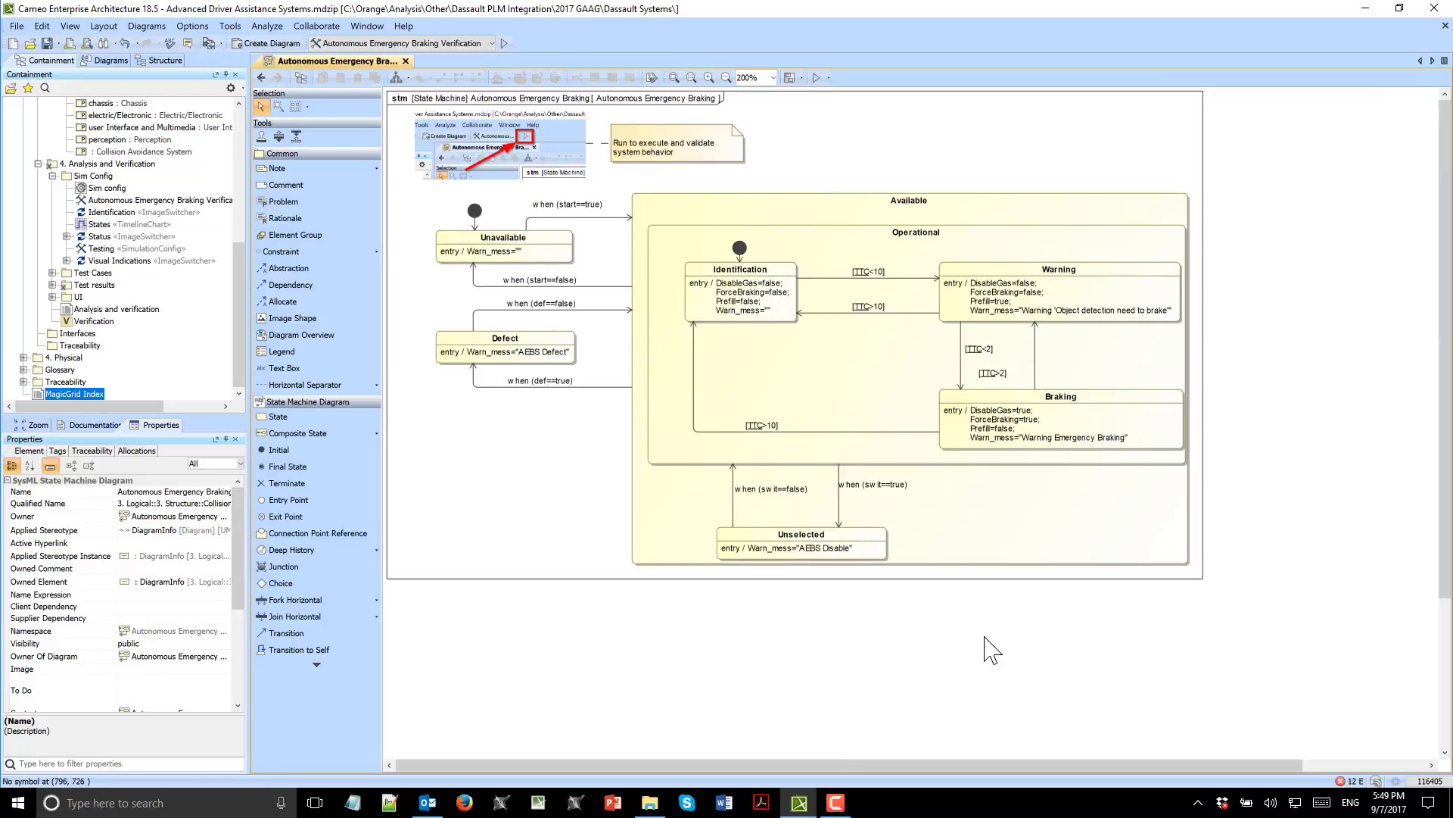
{"action": "left_click", "coordinate": [262, 78]}
{"action": "scroll", "coordinate": [664, 193], "scroll_direction": "up", "scroll_amount": 3}
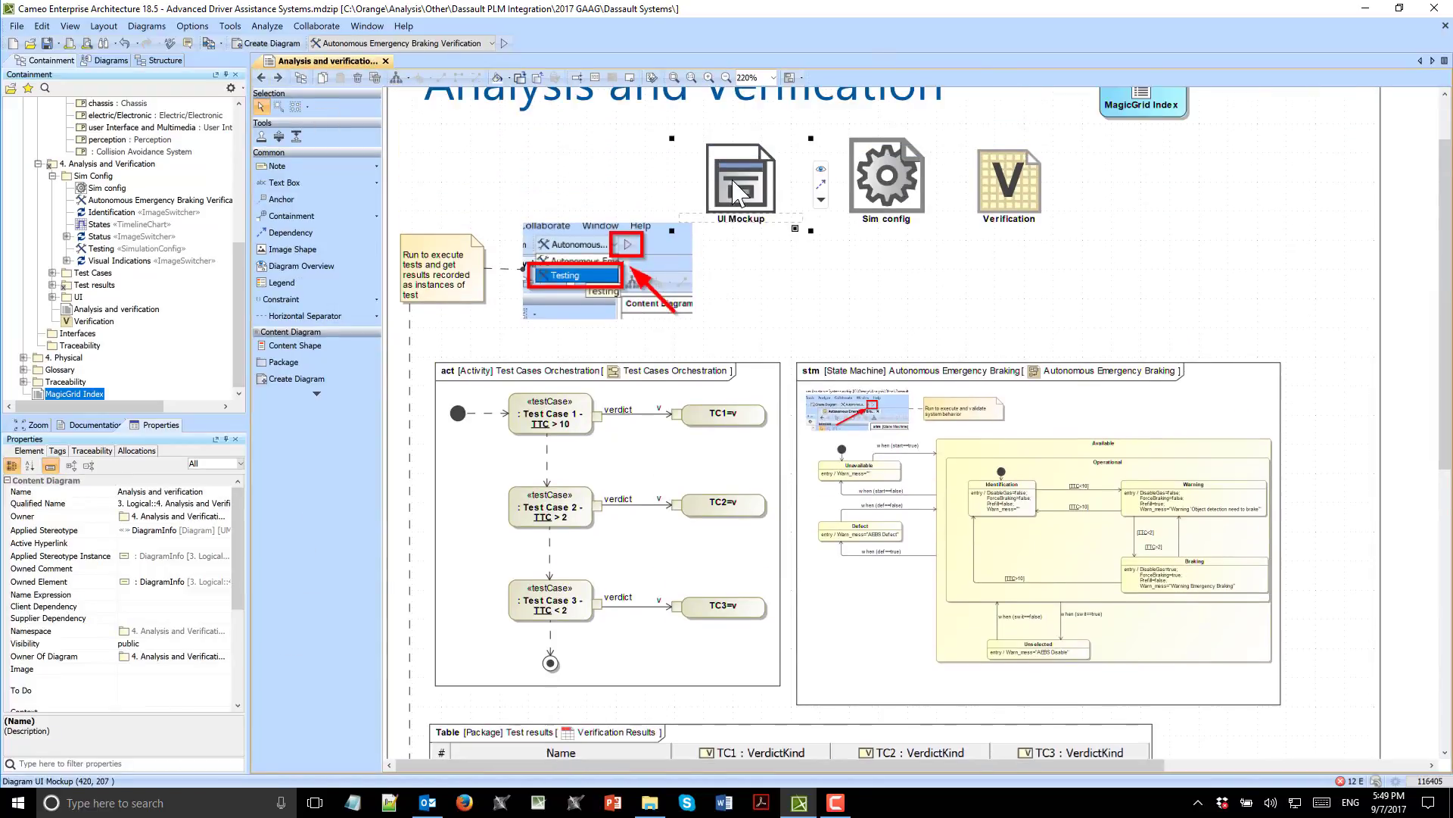
{"action": "double_click", "coordinate": [759, 180]}
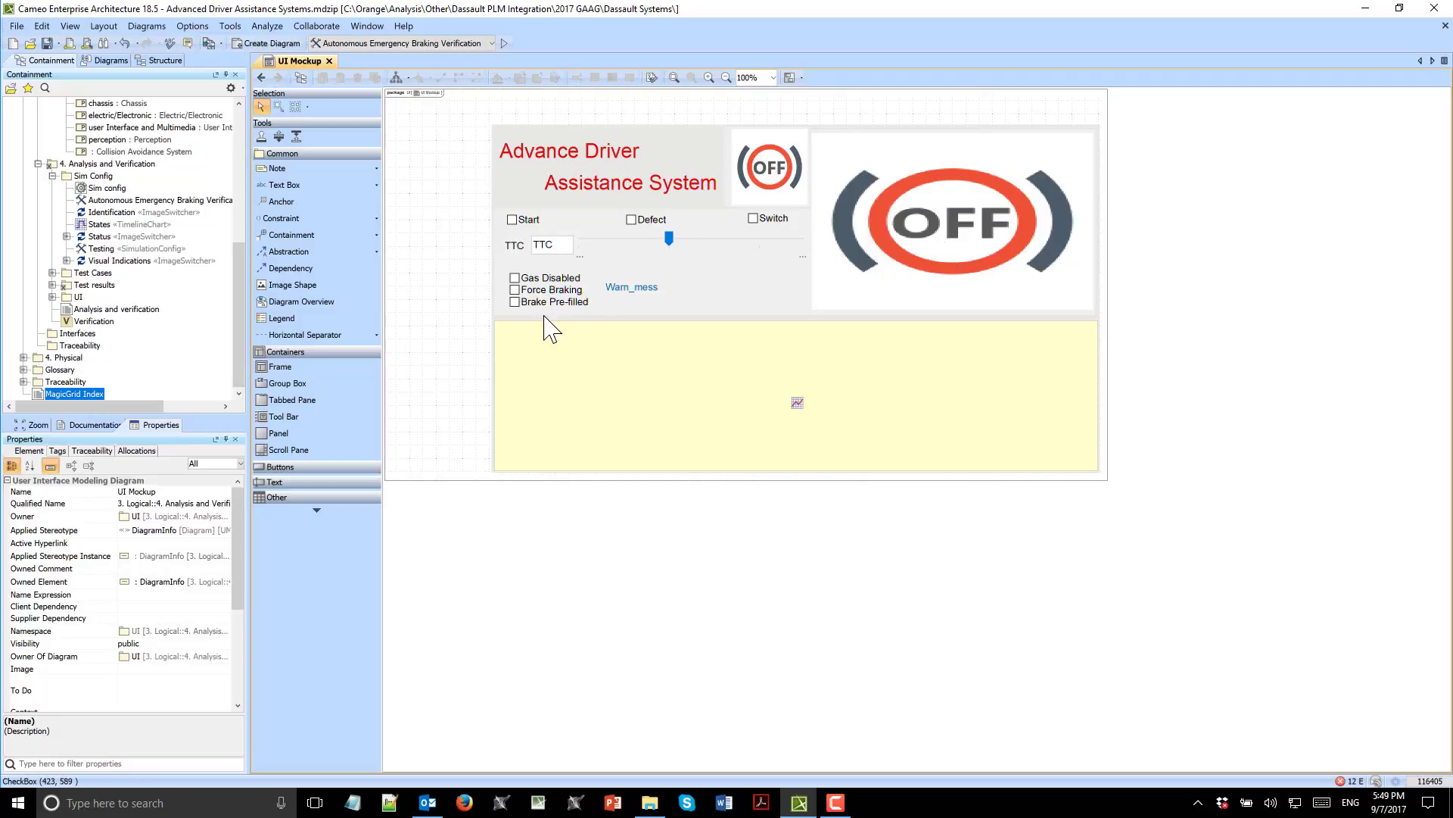
- Expand the Buttons and Text palette groups, then close the UI Mockup diagram
{"action": "left_click", "coordinate": [278, 468]}
{"action": "left_click", "coordinate": [277, 566]}
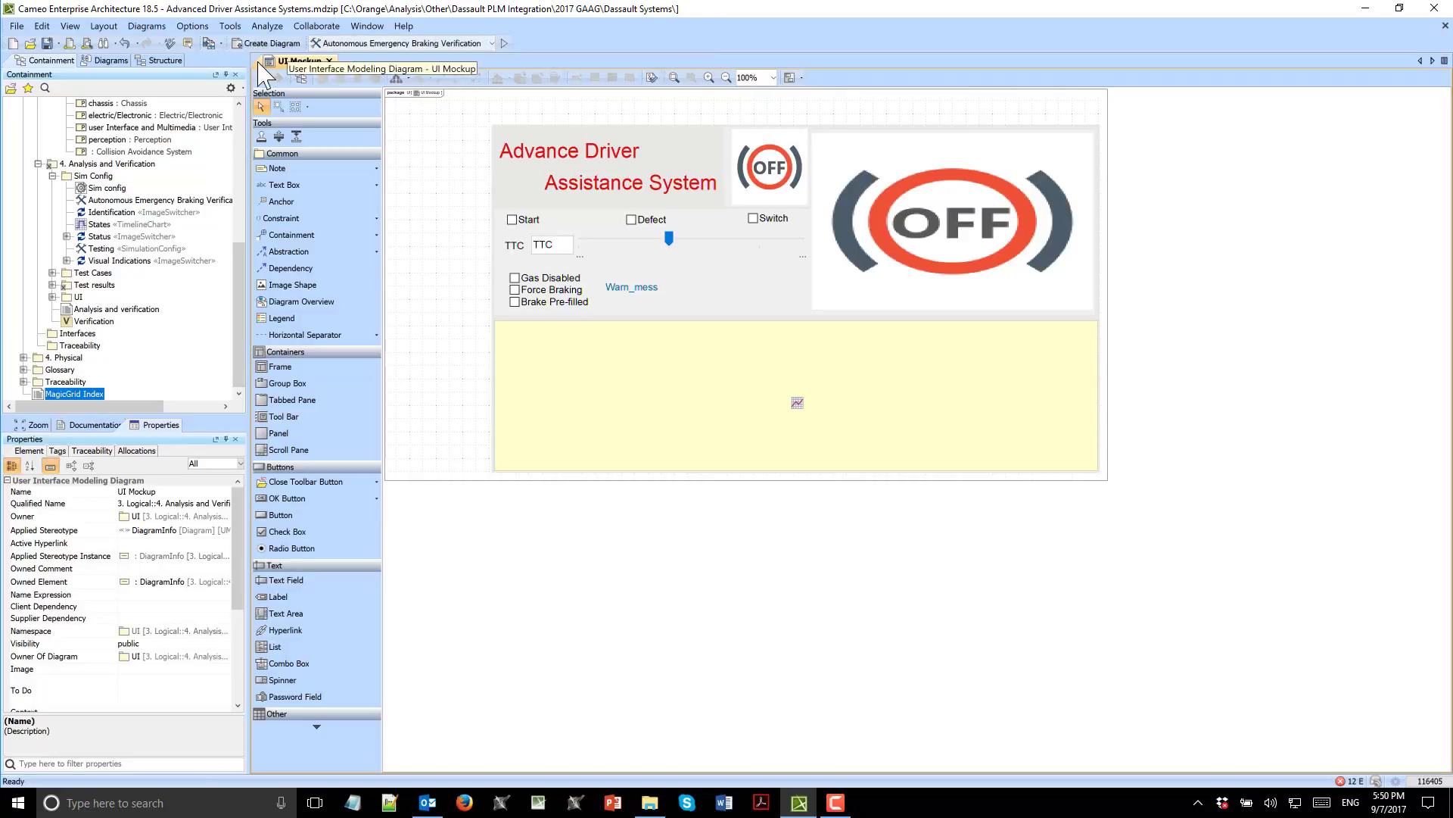
{"action": "left_click", "coordinate": [330, 60]}
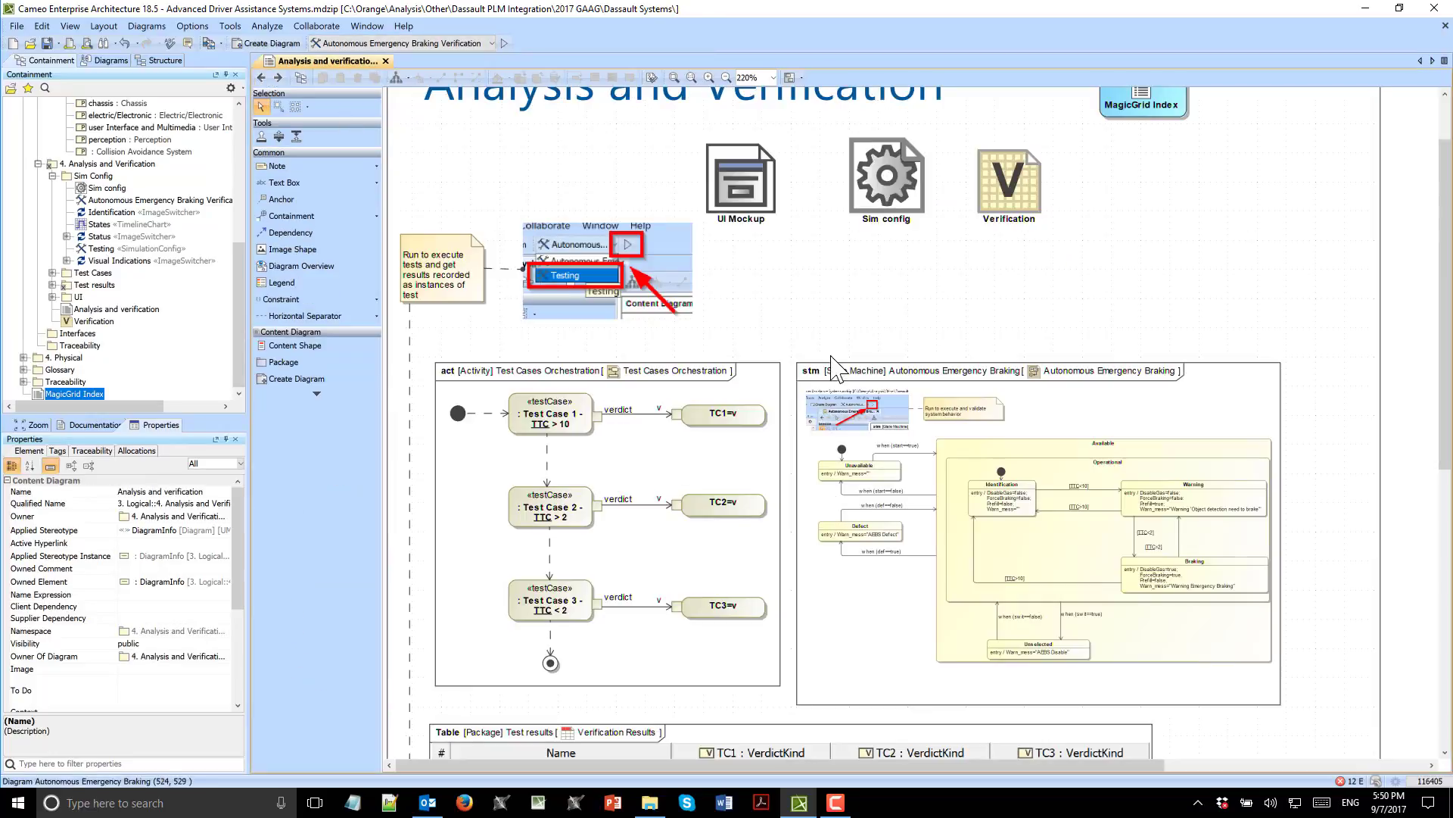
- Open the Sim config diagram and scroll through its simulation configurations before going back
{"action": "double_click", "coordinate": [887, 178]}
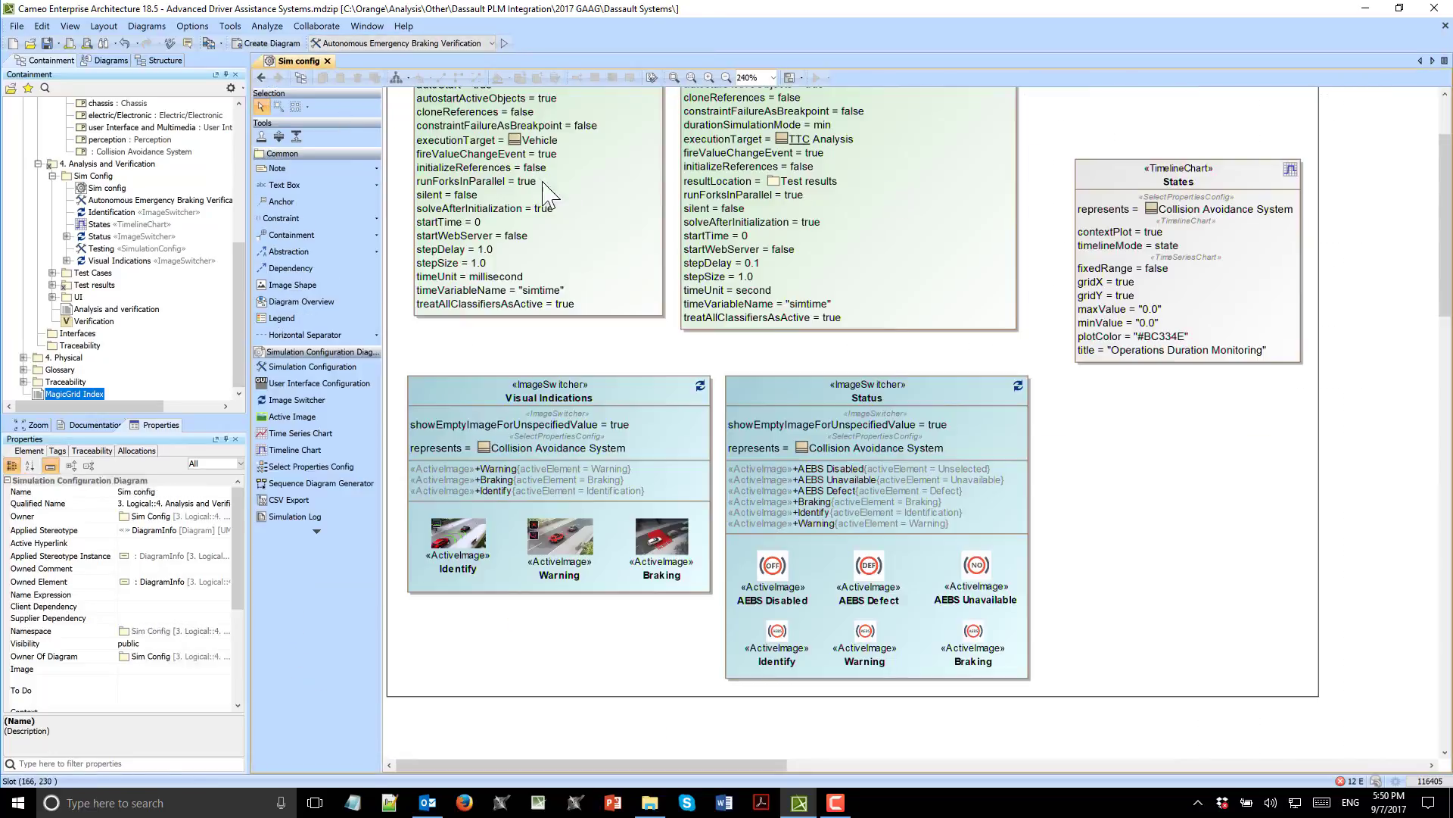
{"action": "scroll", "coordinate": [567, 227], "scroll_direction": "up", "scroll_amount": 3}
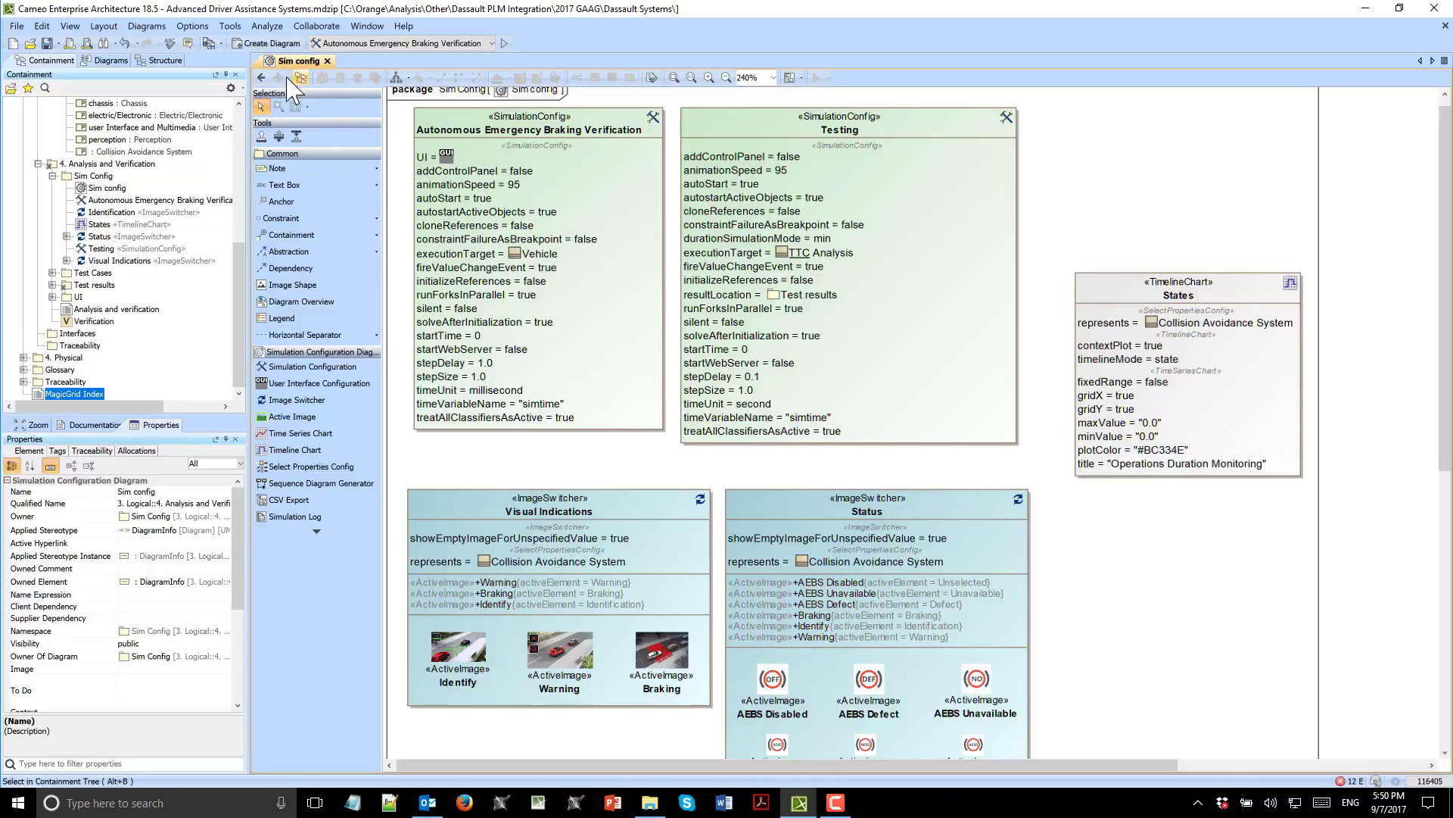
{"action": "left_click", "coordinate": [261, 78]}
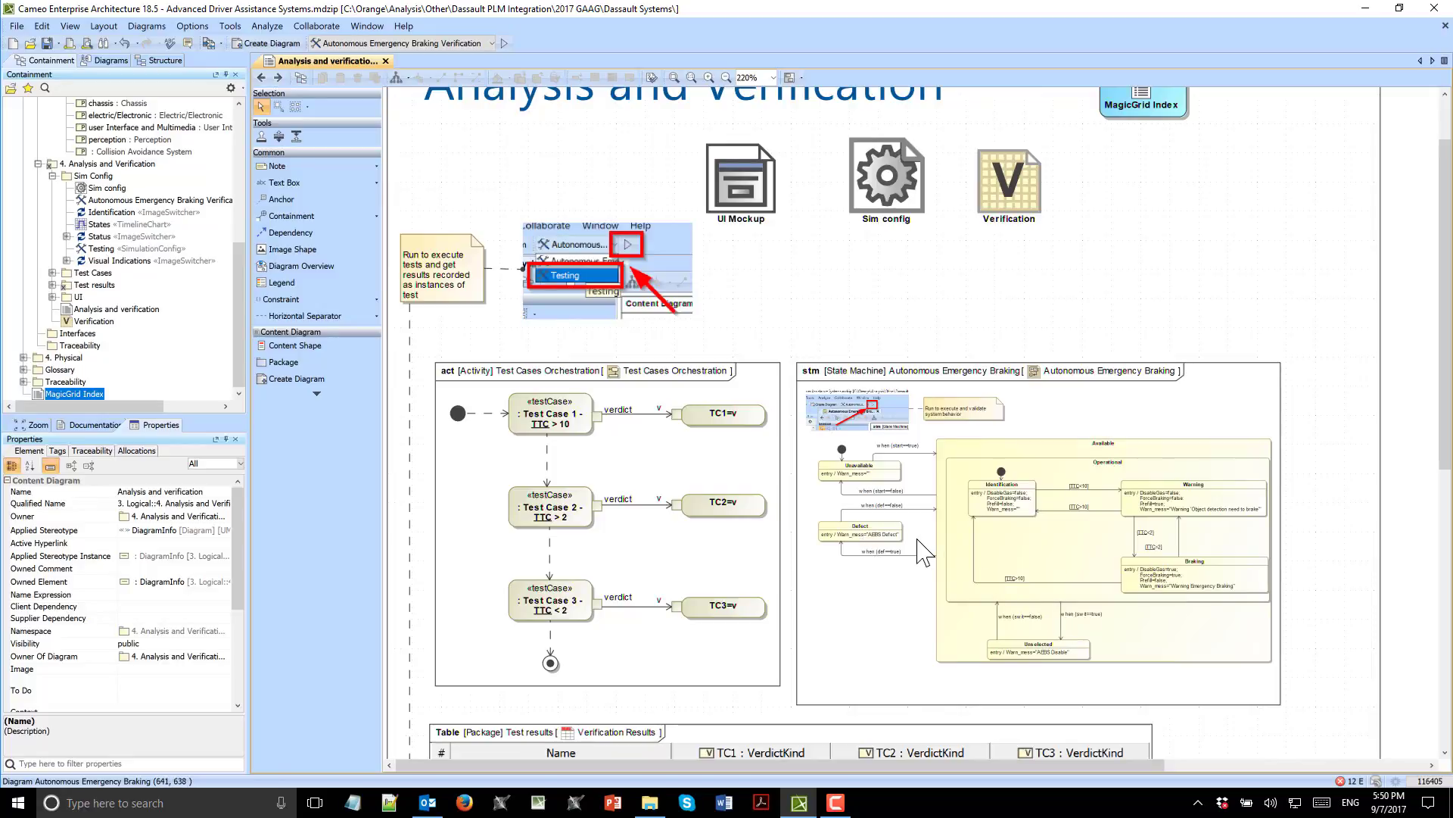
- Glance at the Autonomous Emergency Braking state machine, then reopen the UI Mockup diagram
{"action": "scroll", "coordinate": [925, 552], "scroll_direction": "down", "scroll_amount": 2}
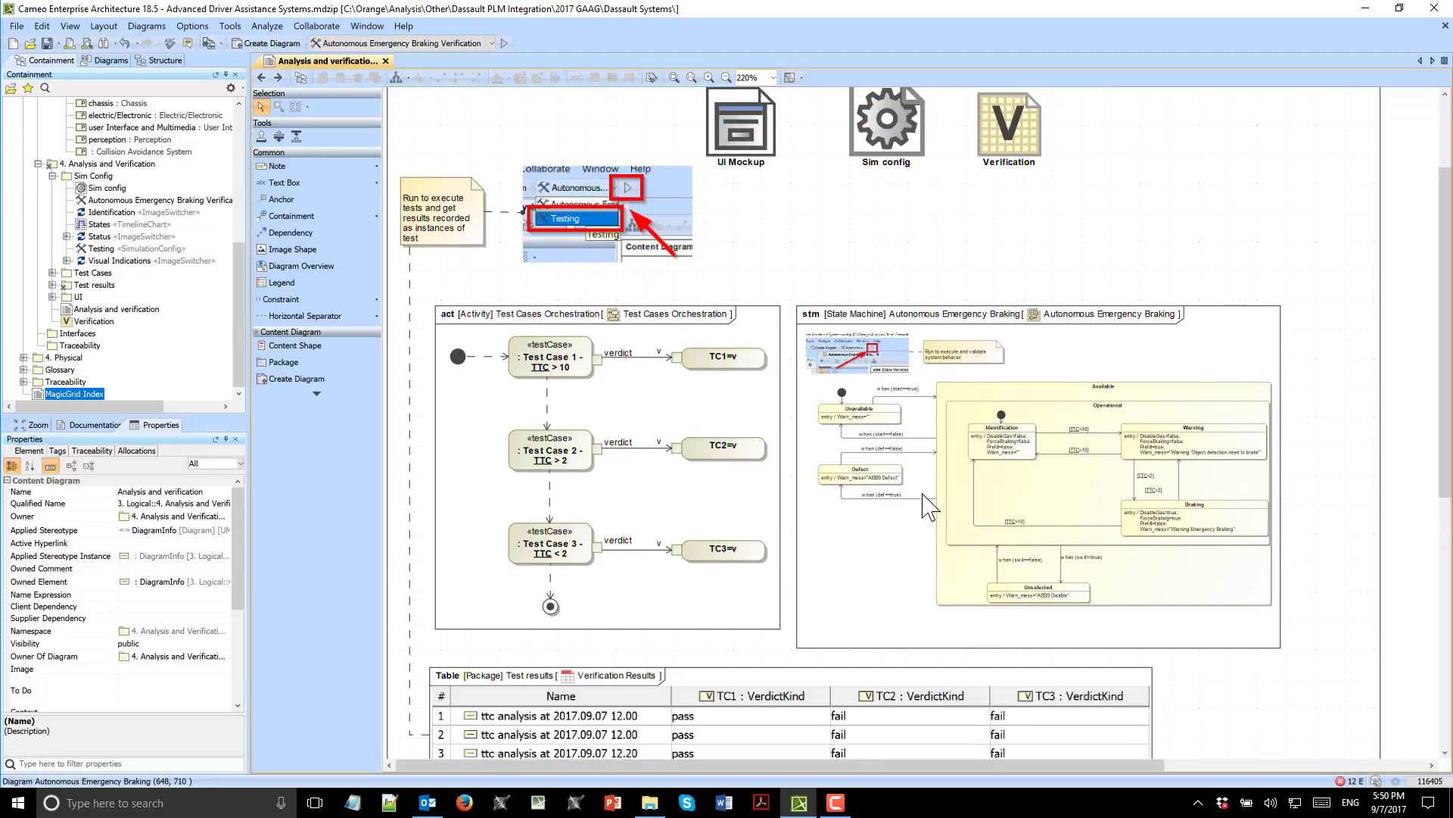
{"action": "double_click", "coordinate": [923, 493]}
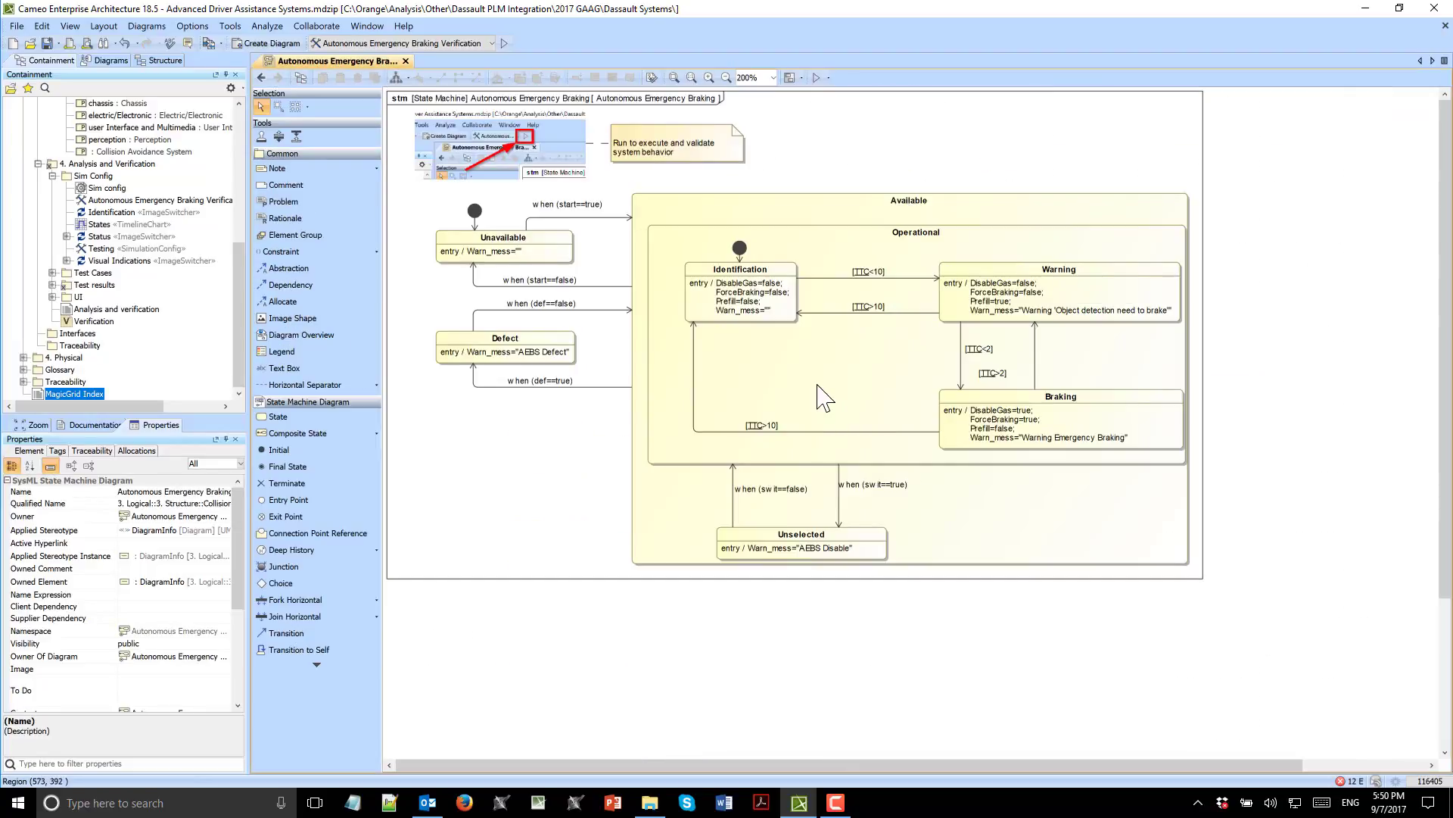
{"action": "left_click", "coordinate": [261, 77]}
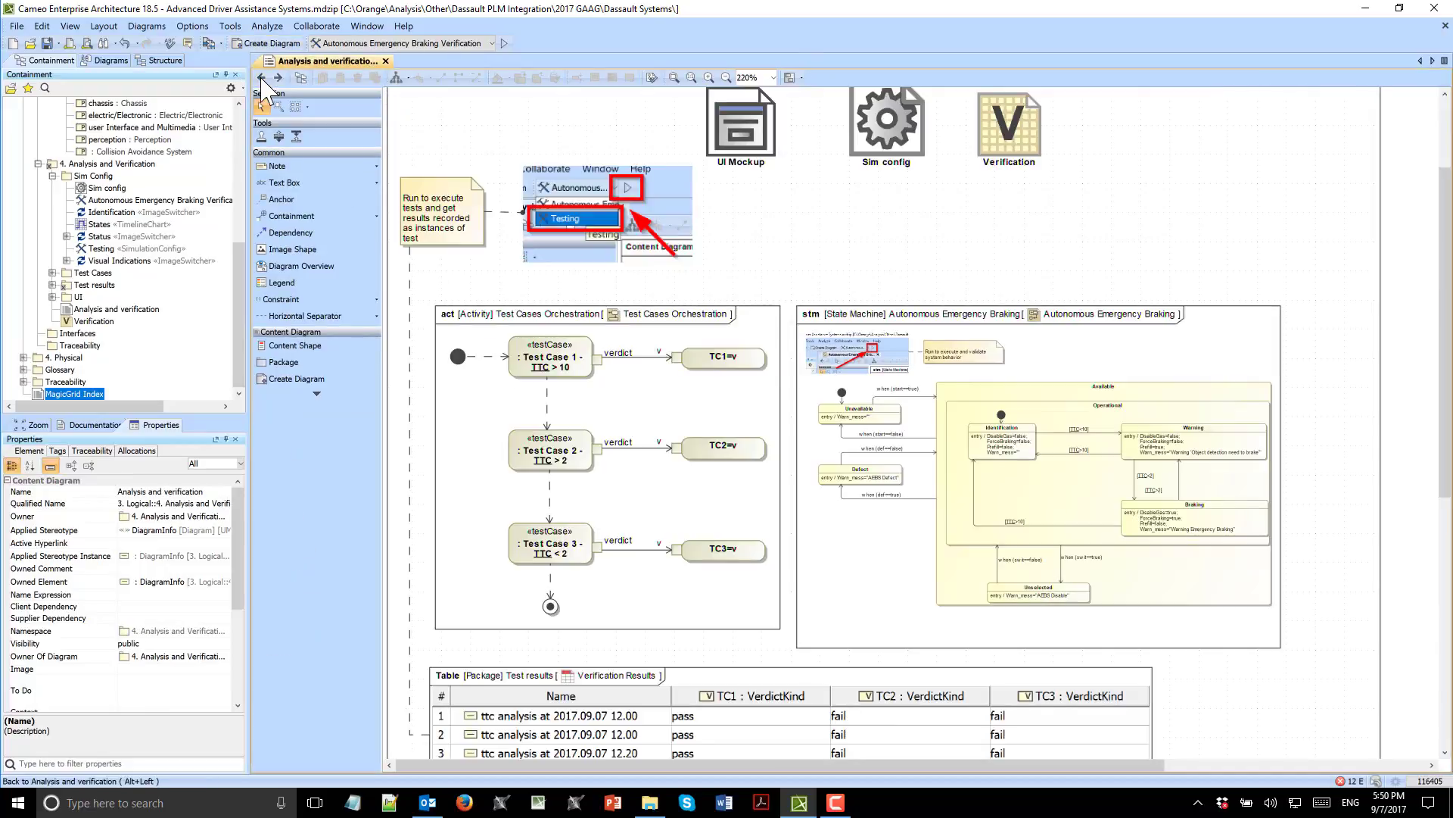
{"action": "double_click", "coordinate": [739, 144]}
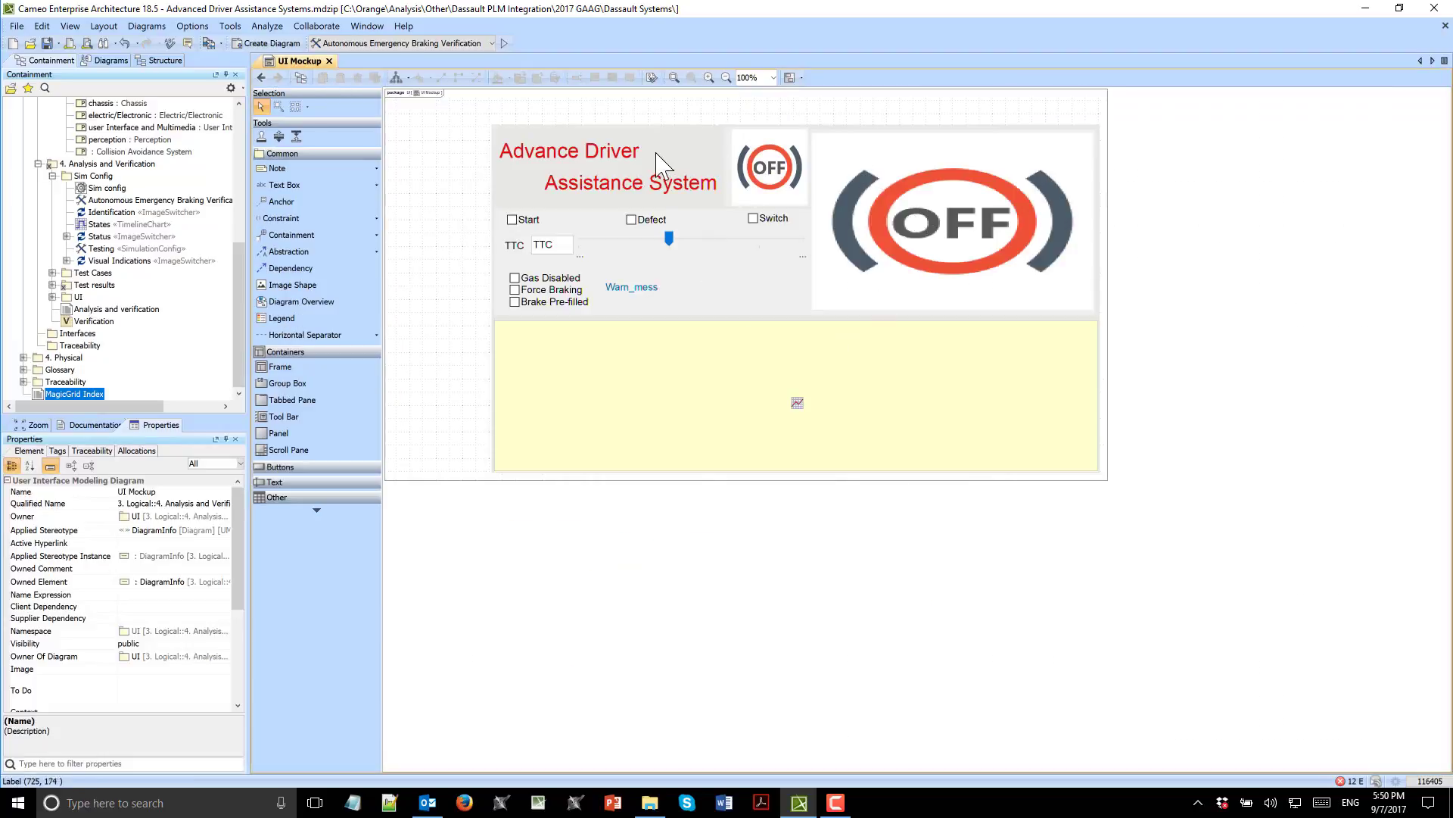
- Inspect properties of the title, OFF image panel, Start, TTC and Gas Disabled elements, then the diagram
{"action": "left_click", "coordinate": [671, 179]}
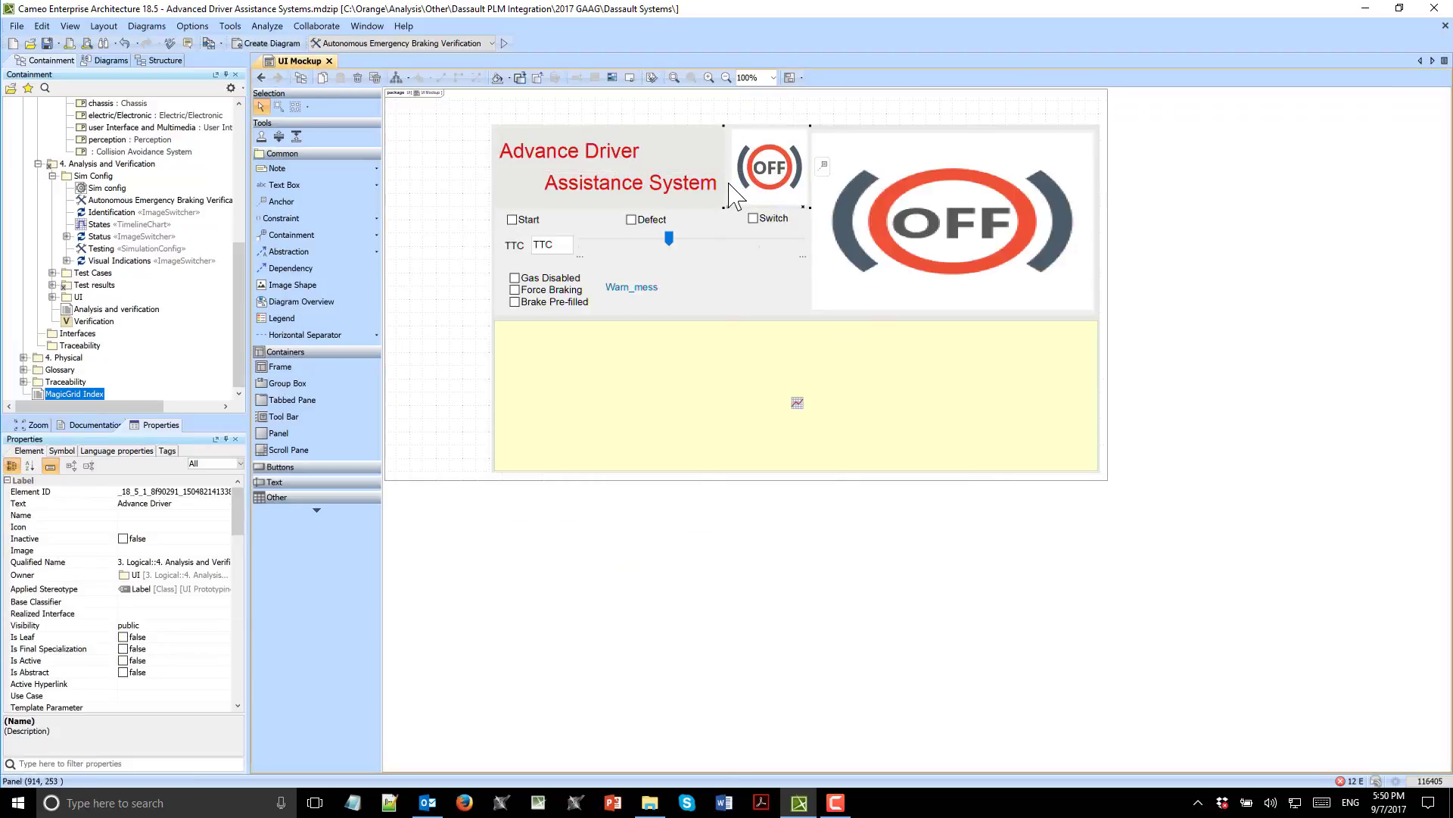
{"action": "left_click", "coordinate": [733, 197]}
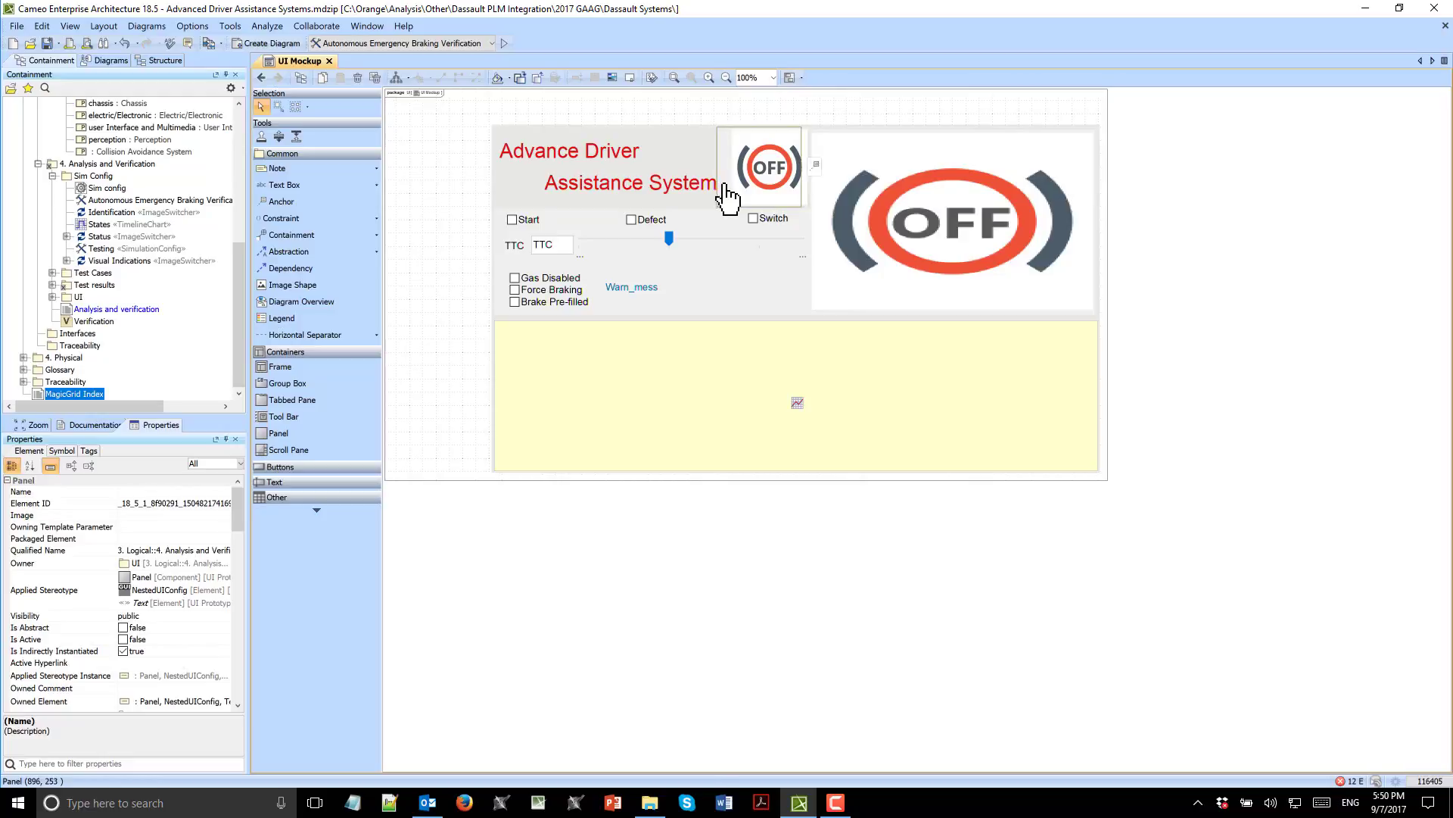
{"action": "left_click", "coordinate": [535, 222]}
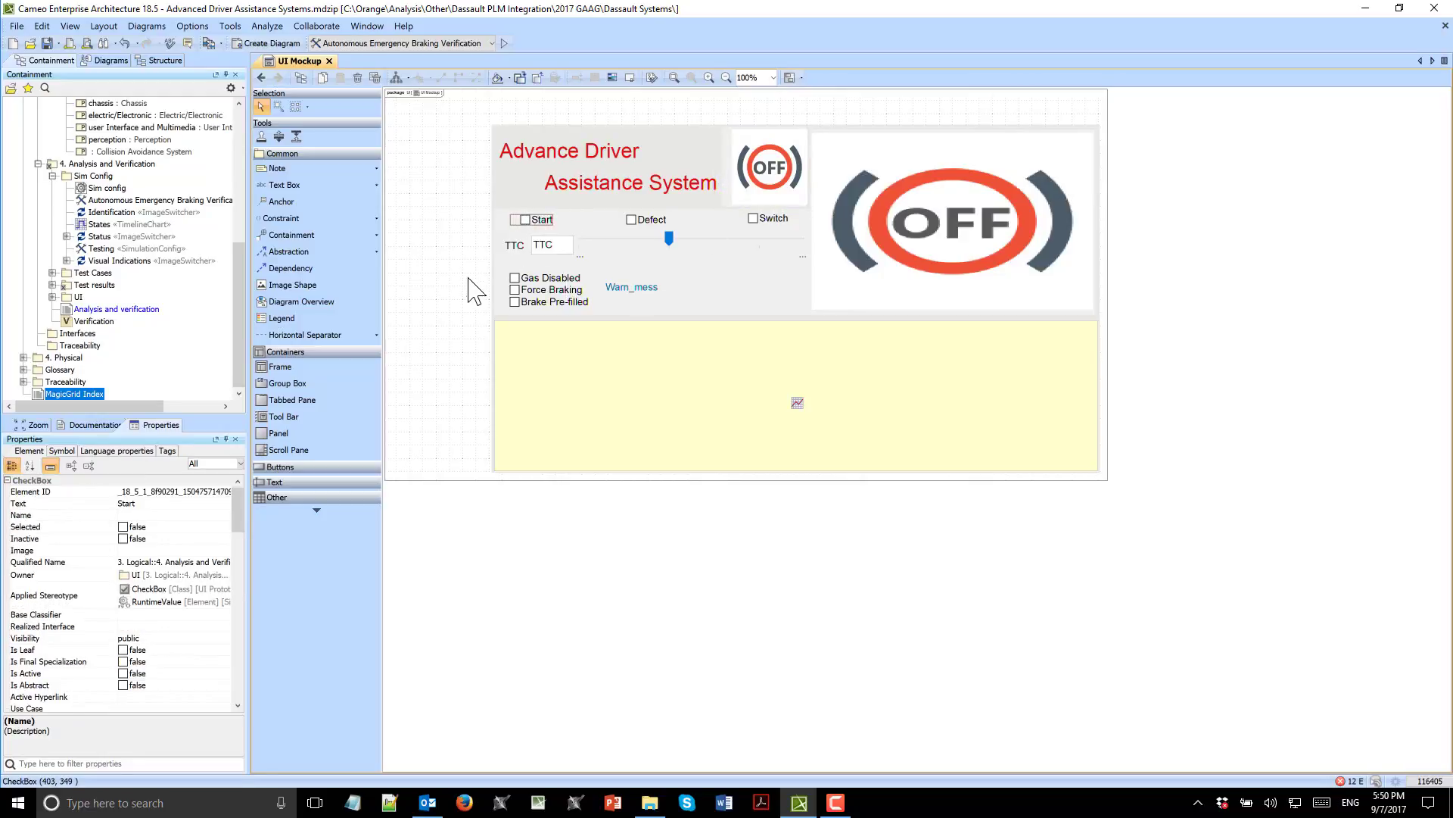
{"action": "left_click", "coordinate": [514, 245]}
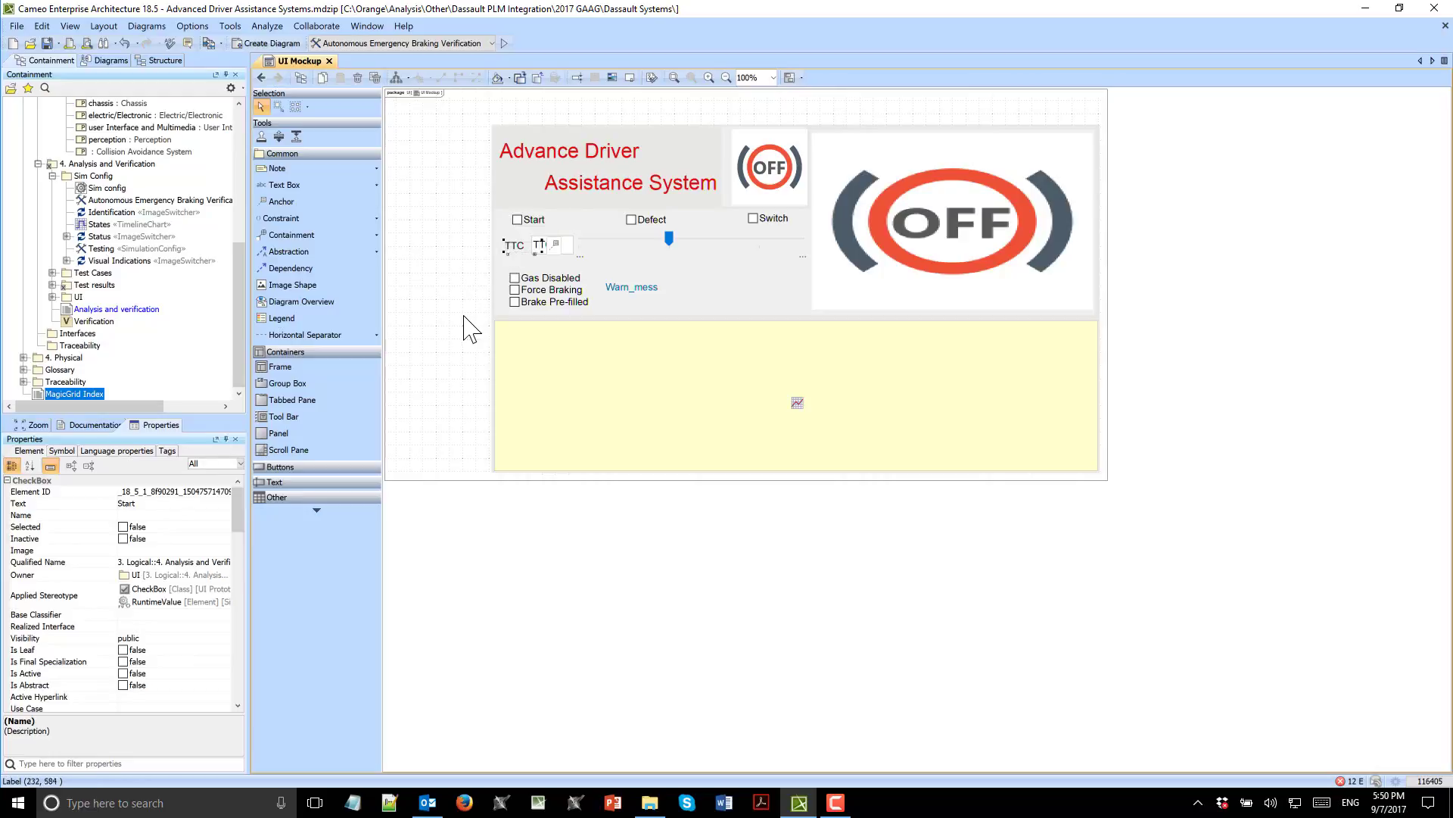
{"action": "left_click", "coordinate": [523, 286]}
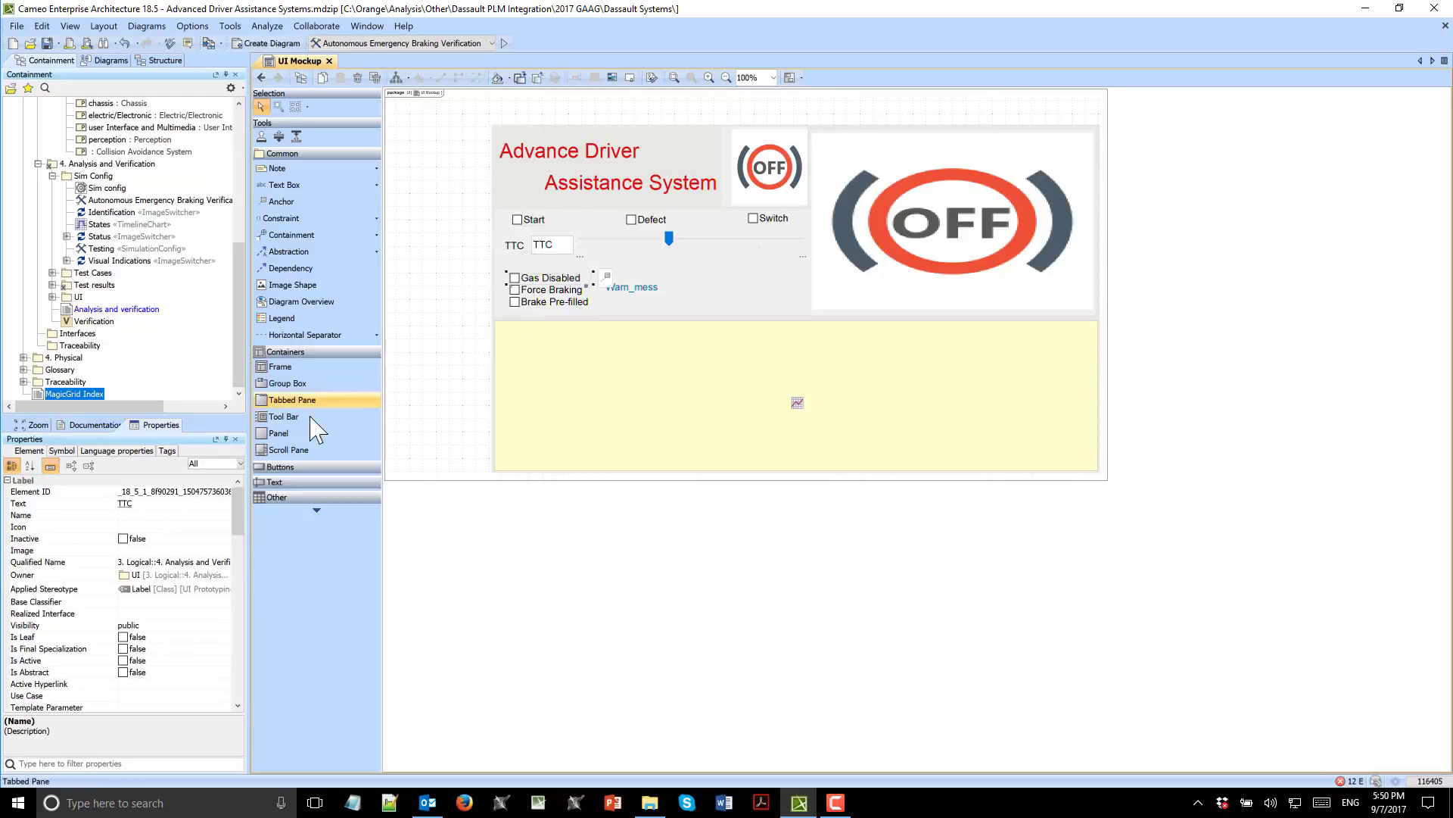
{"action": "left_click", "coordinate": [437, 462]}
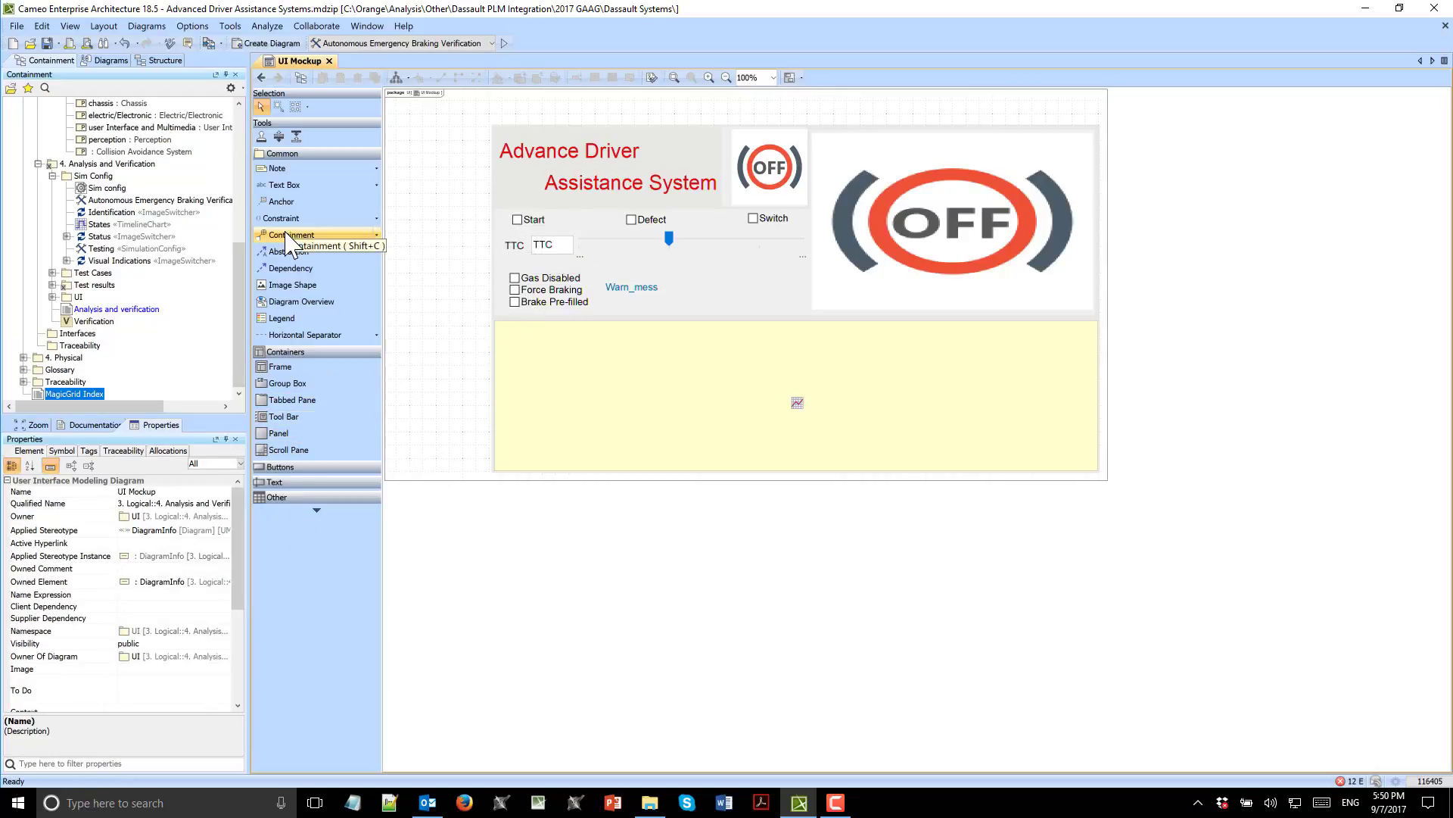
- Run the Autonomous Emergency Braking Verification simulation and open the AEB state machine beside its dashboard
{"action": "left_click", "coordinate": [505, 45]}
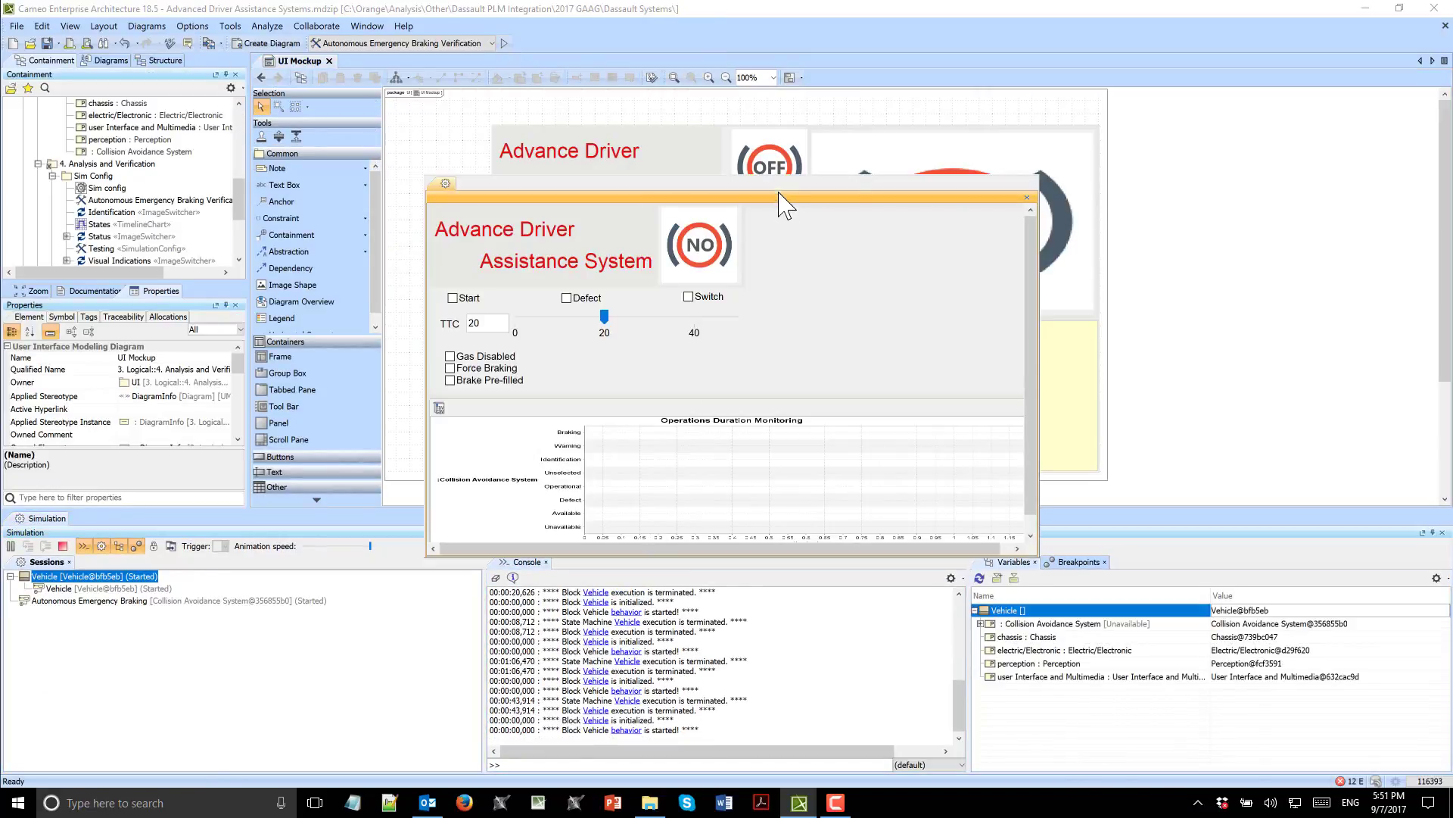
{"action": "left_click_drag", "start_coordinate": [779, 196], "coordinate": [389, 319]}
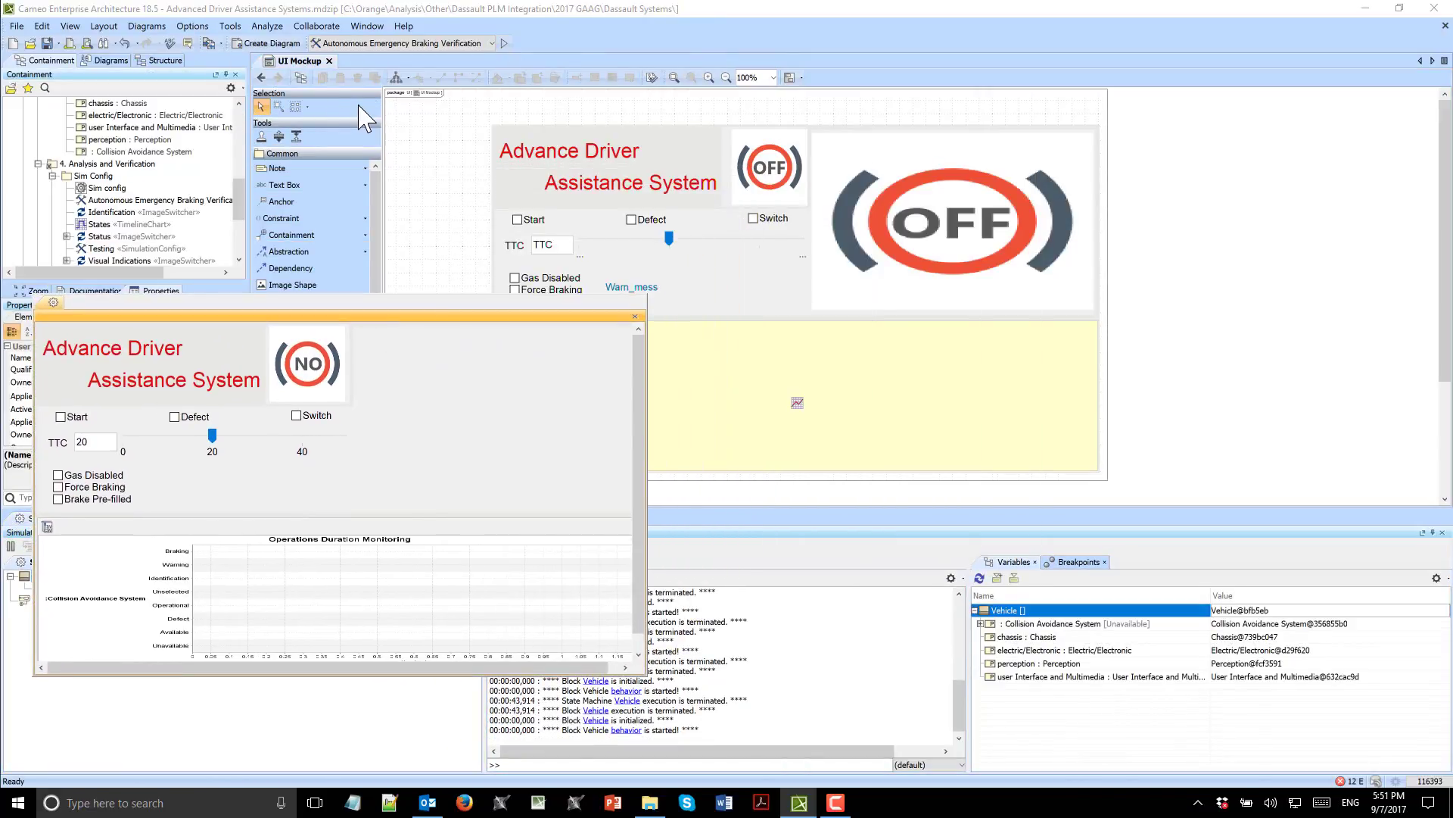
{"action": "left_click", "coordinate": [261, 78]}
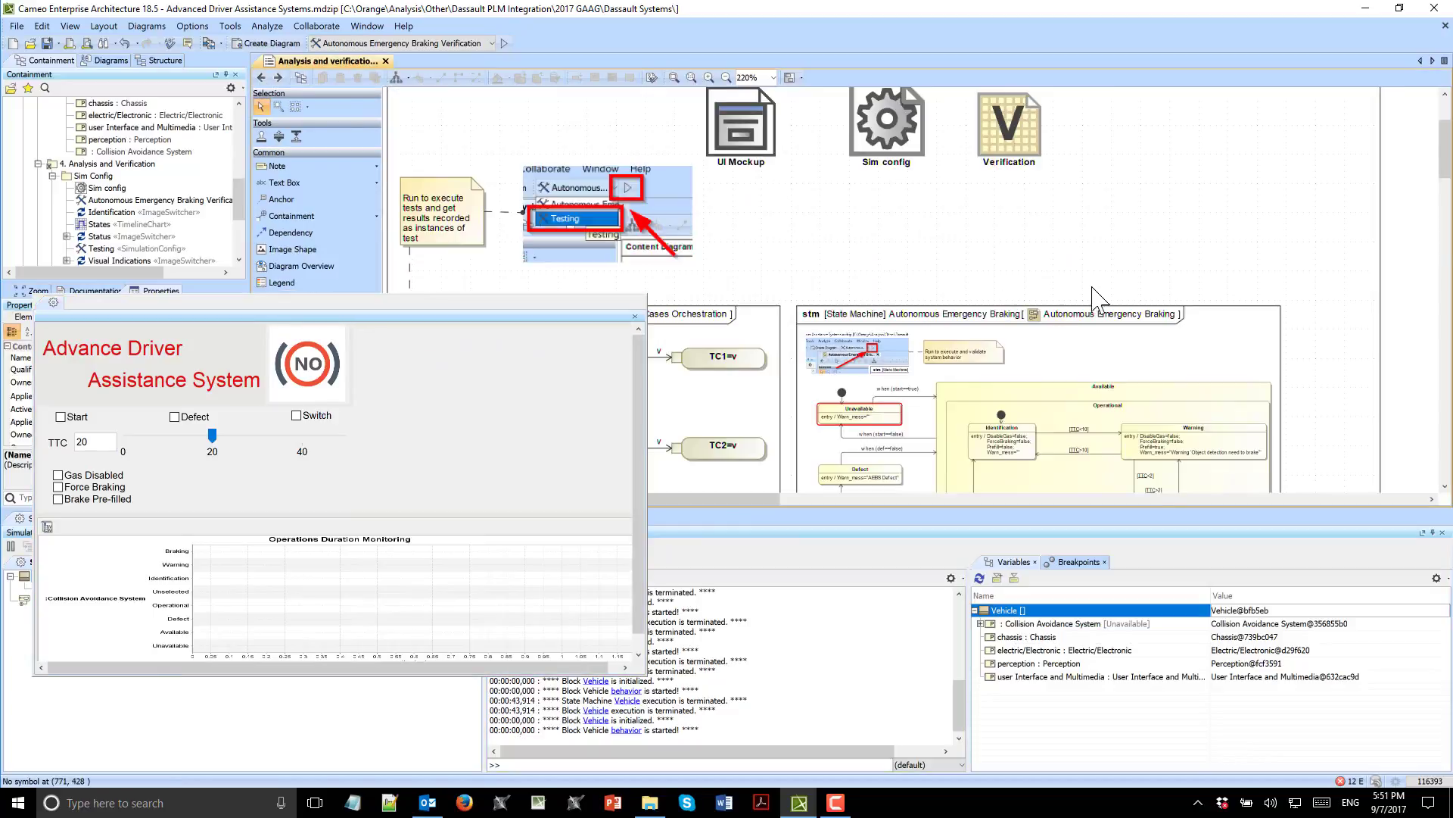
{"action": "scroll", "coordinate": [1099, 297], "scroll_direction": "down", "scroll_amount": 2}
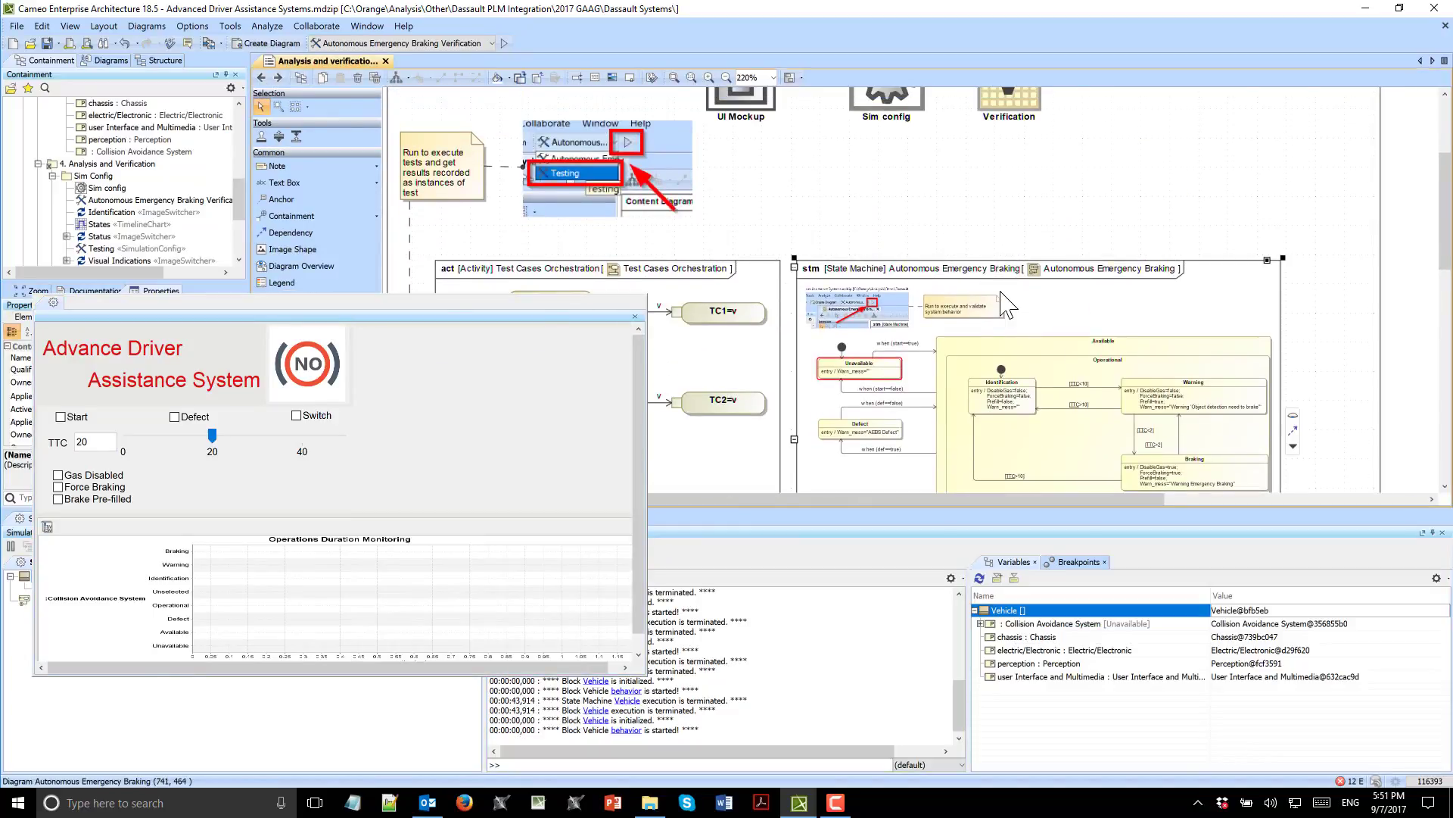
{"action": "double_click", "coordinate": [1006, 303]}
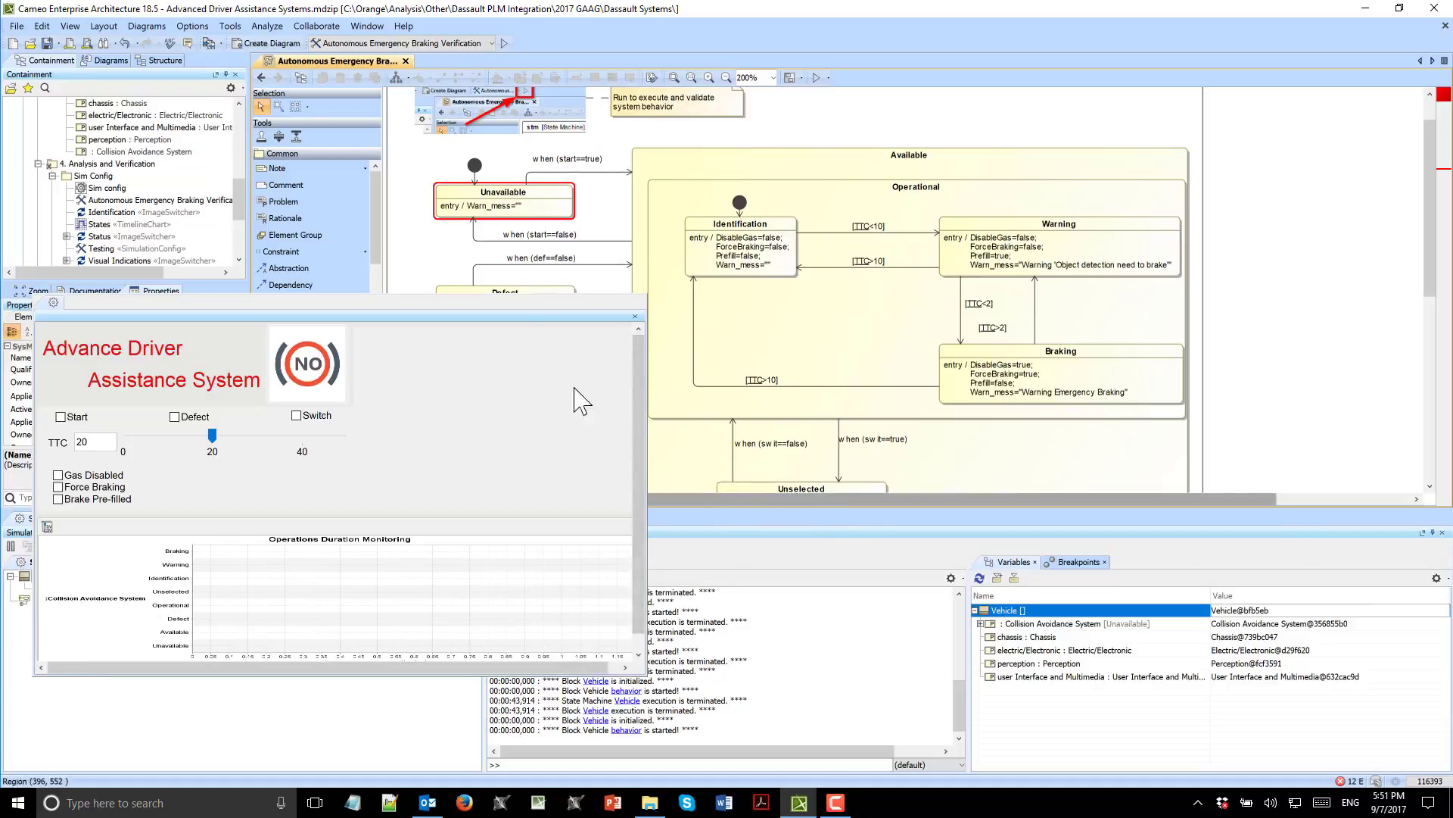
{"action": "left_click_drag", "start_coordinate": [555, 314], "coordinate": [533, 390]}
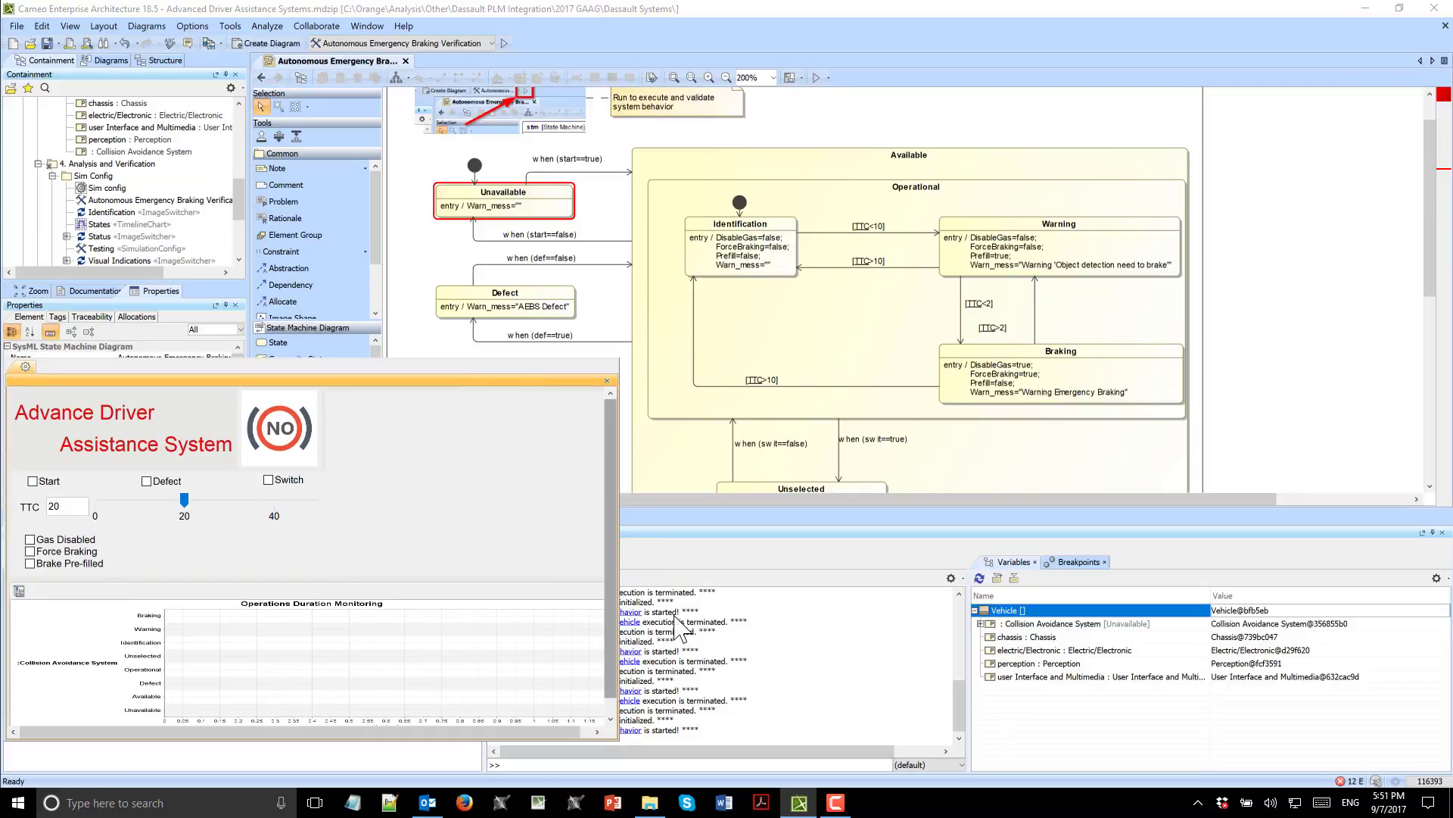
{"action": "scroll", "coordinate": [1226, 235], "scroll_direction": "down", "scroll_amount": 3}
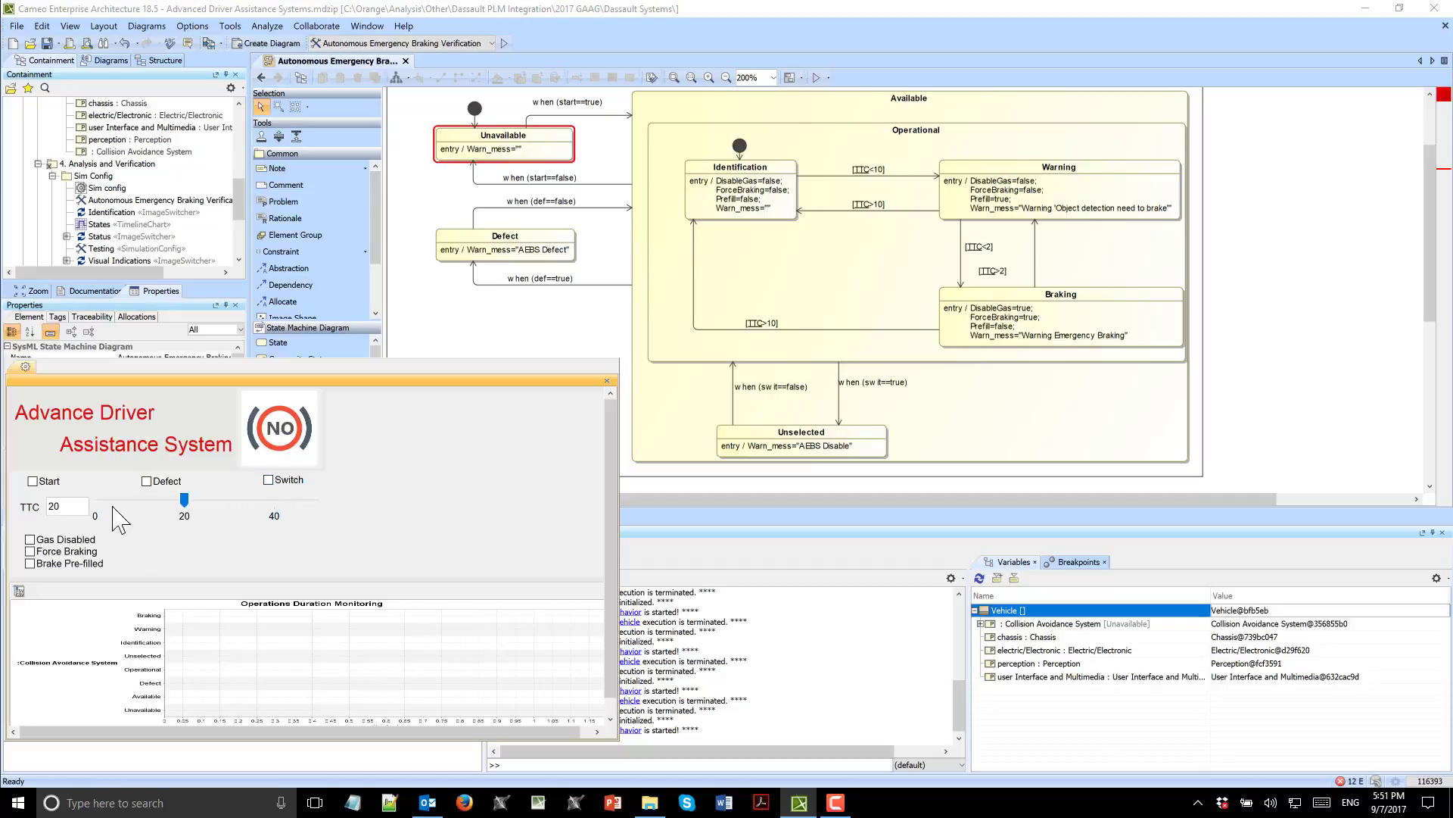
- Start and stop the system, lower TTC from 20 to 7, restart, then slide TTC toward 1
{"action": "left_click", "coordinate": [33, 481]}
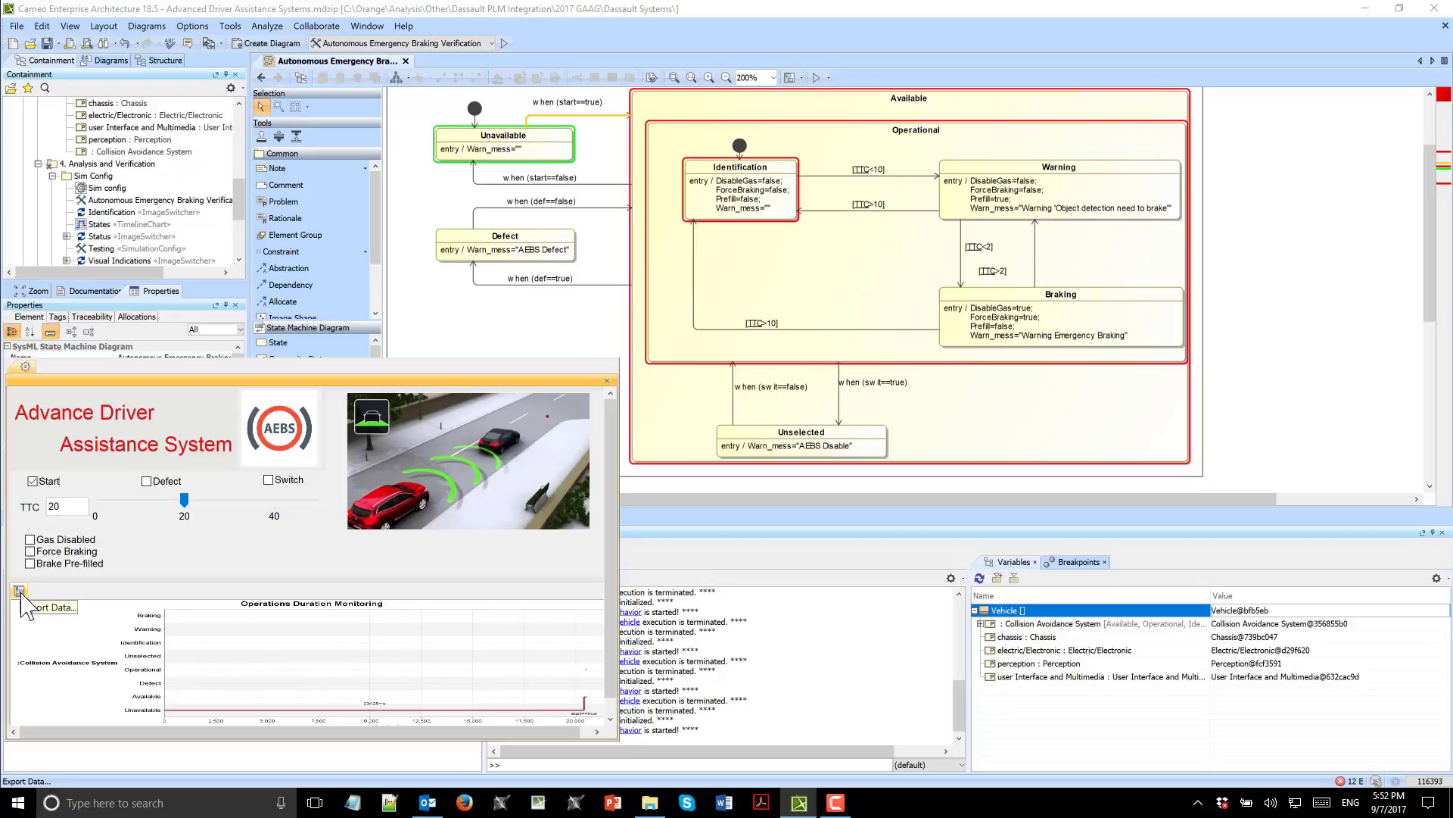
{"action": "left_click", "coordinate": [33, 480]}
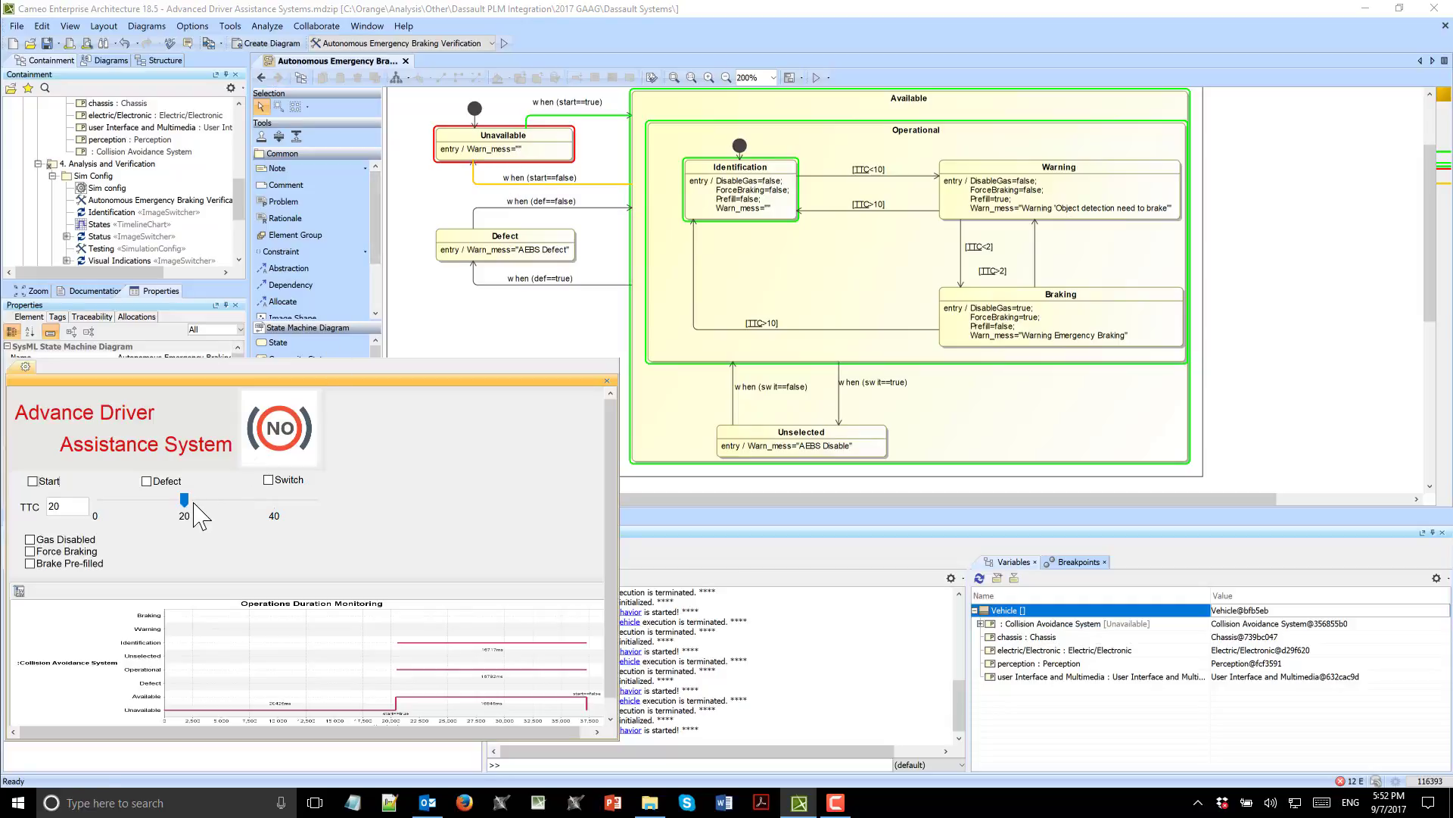
{"action": "left_click_drag", "start_coordinate": [184, 501], "coordinate": [133, 520]}
{"action": "left_click", "coordinate": [33, 481]}
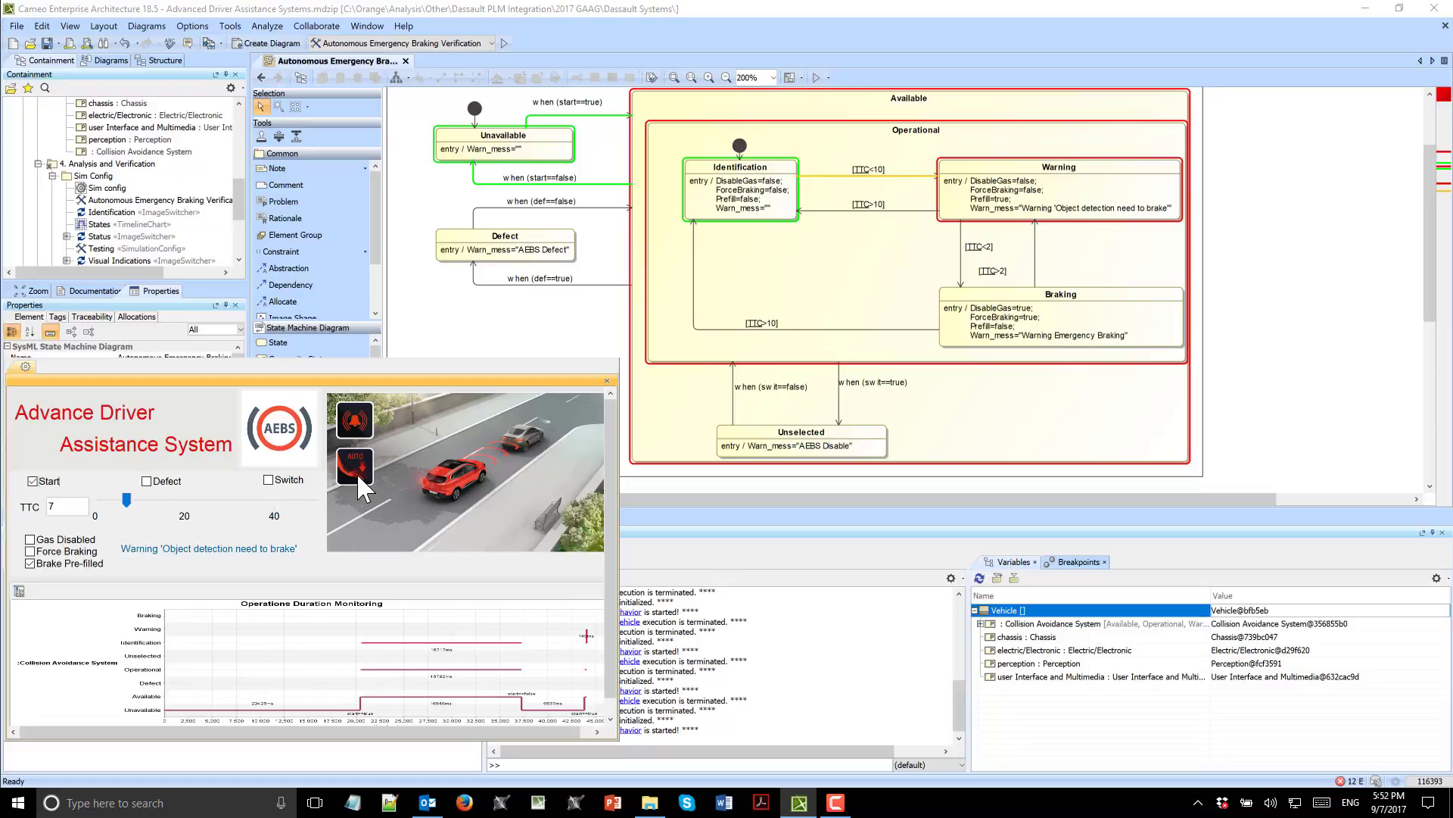
{"action": "mouse_move", "coordinate": [126, 501]}
{"action": "left_mouse_down"}
{"action": "mouse_move", "coordinate": [110, 517]}
{"action": "mouse_move", "coordinate": [99, 504]}
{"action": "left_mouse_up"}
- Restart the system at TTC 1 to trigger emergency braking, switch it off, and toggle Defect
{"action": "left_click", "coordinate": [32, 481]}
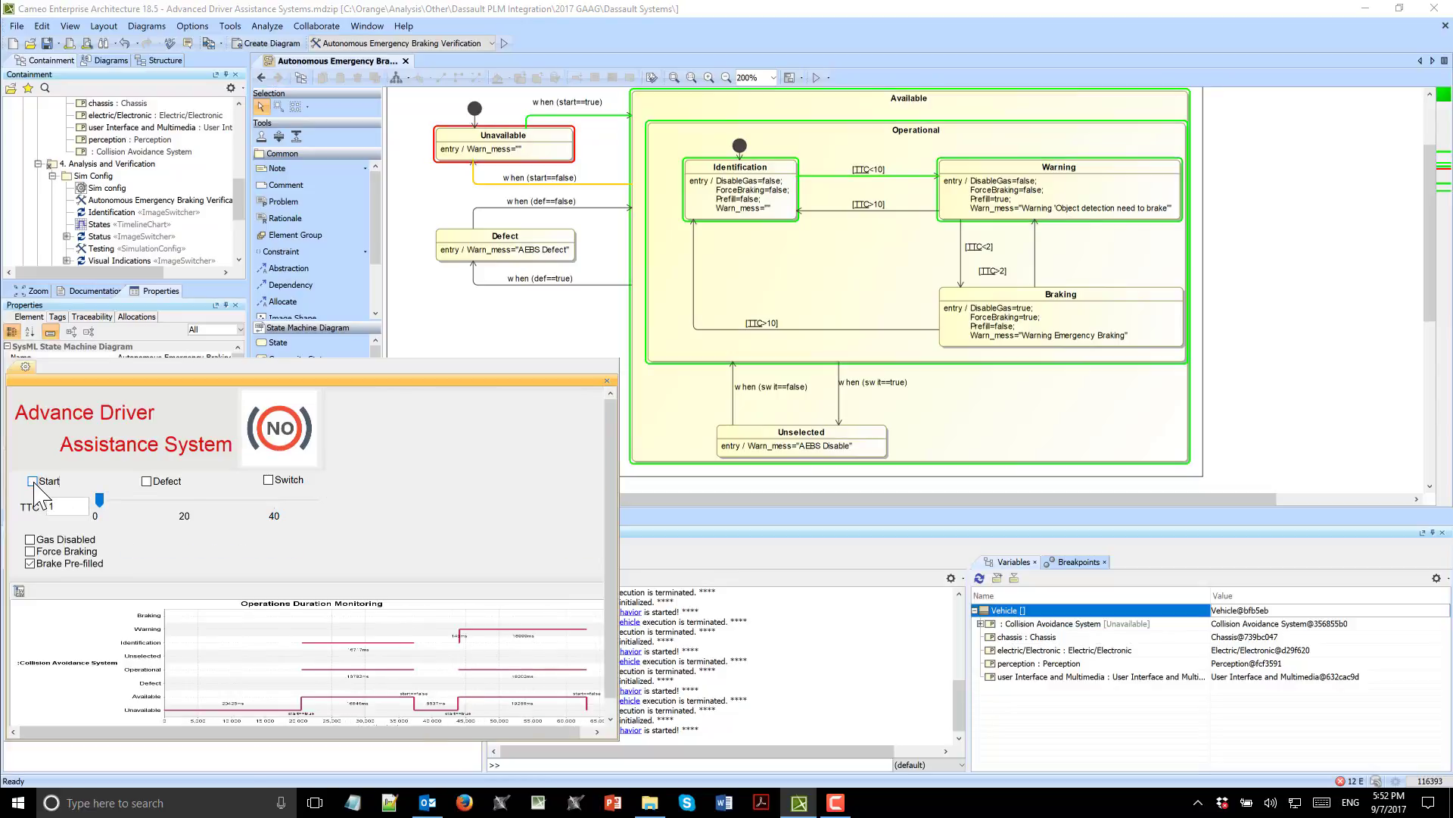
{"action": "left_click", "coordinate": [32, 481]}
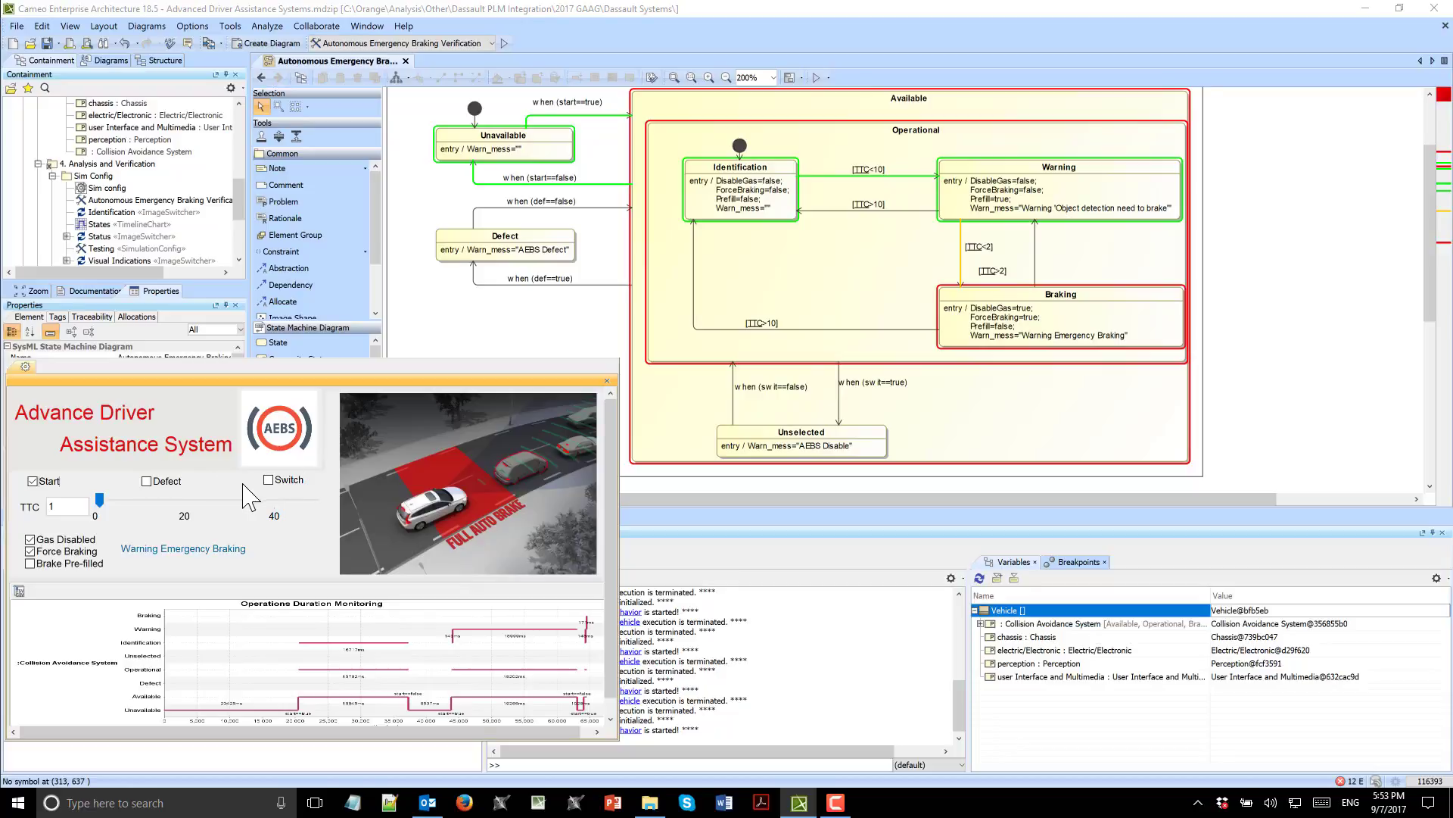
{"action": "left_click", "coordinate": [268, 480]}
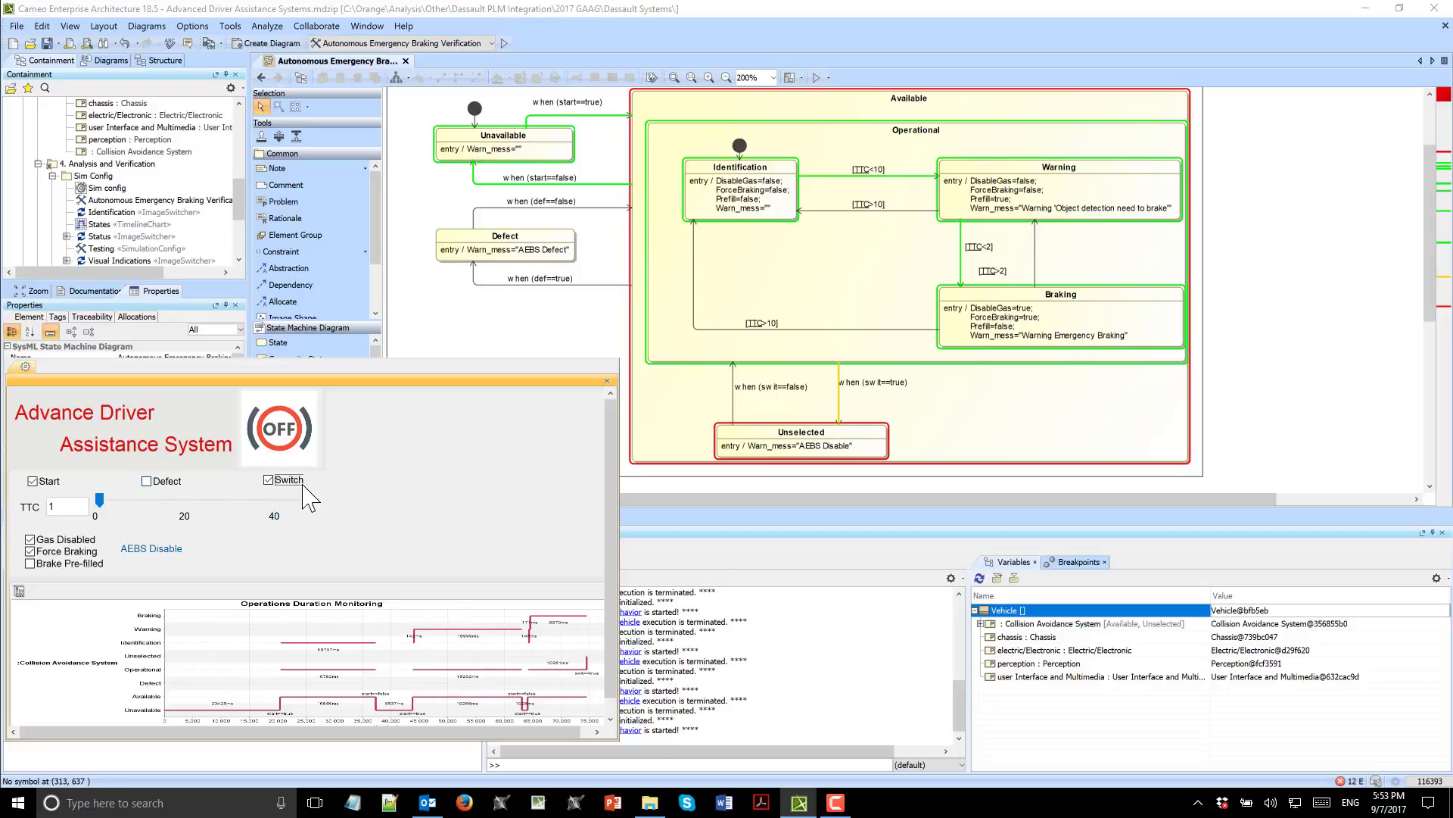
{"action": "left_click", "coordinate": [147, 481]}
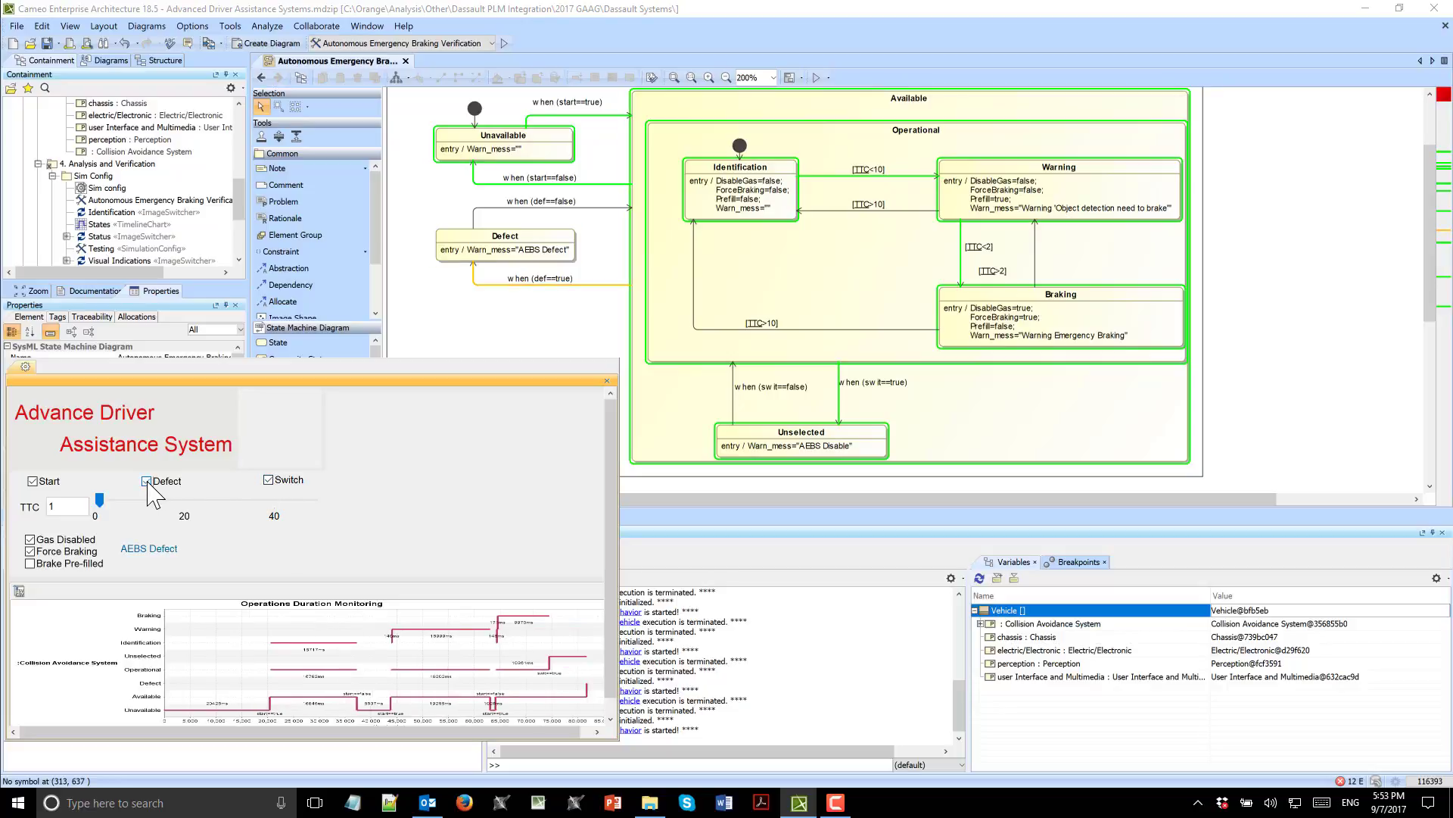
{"action": "left_click", "coordinate": [147, 481]}
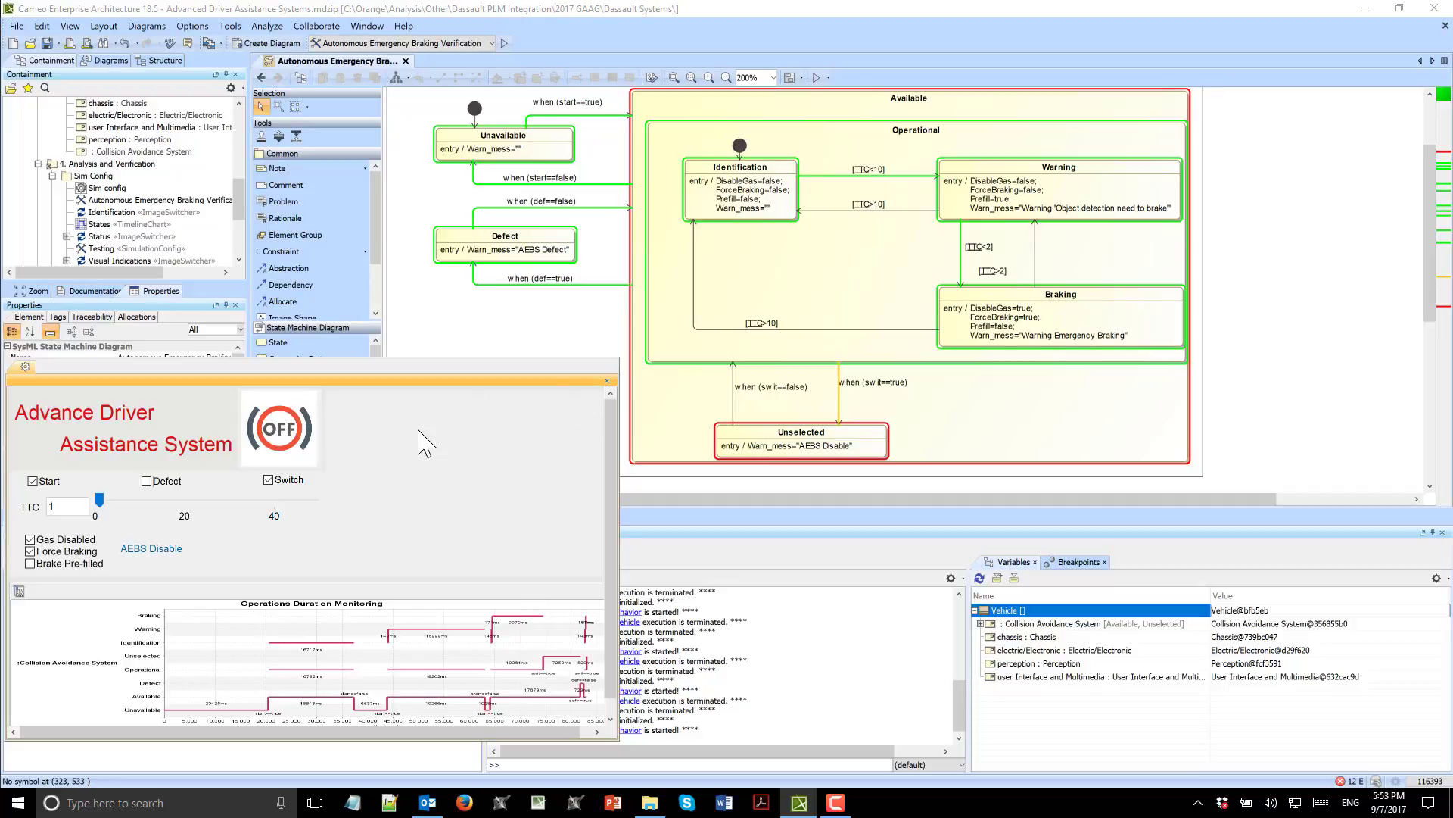
- Turn Switch back on, clear Start, raise TTC to 12, and open the Vehicle instance's context menu
{"action": "scroll", "coordinate": [1000, 201], "scroll_direction": "up", "scroll_amount": 1}
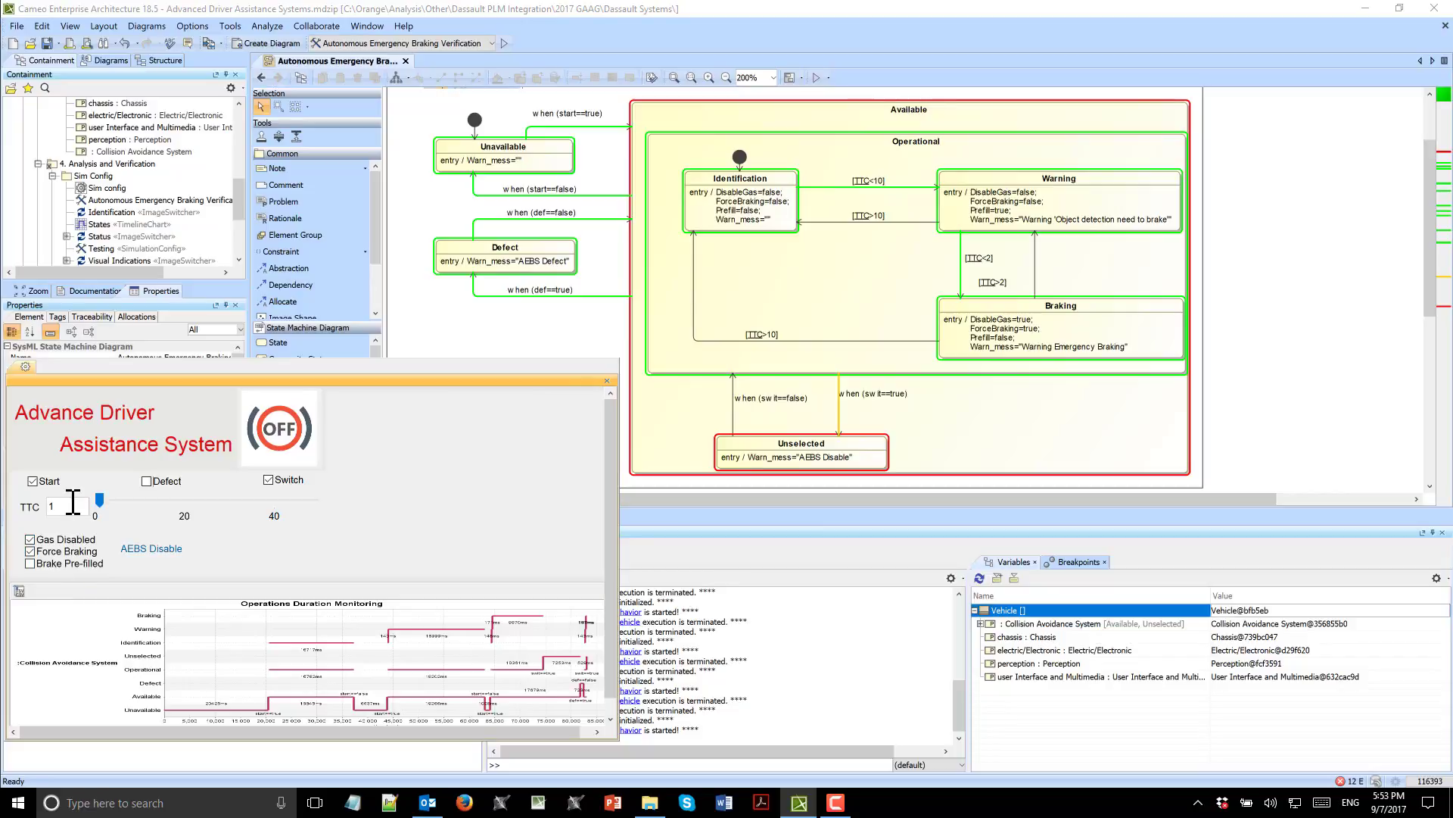
{"action": "right_click", "coordinate": [1019, 613]}
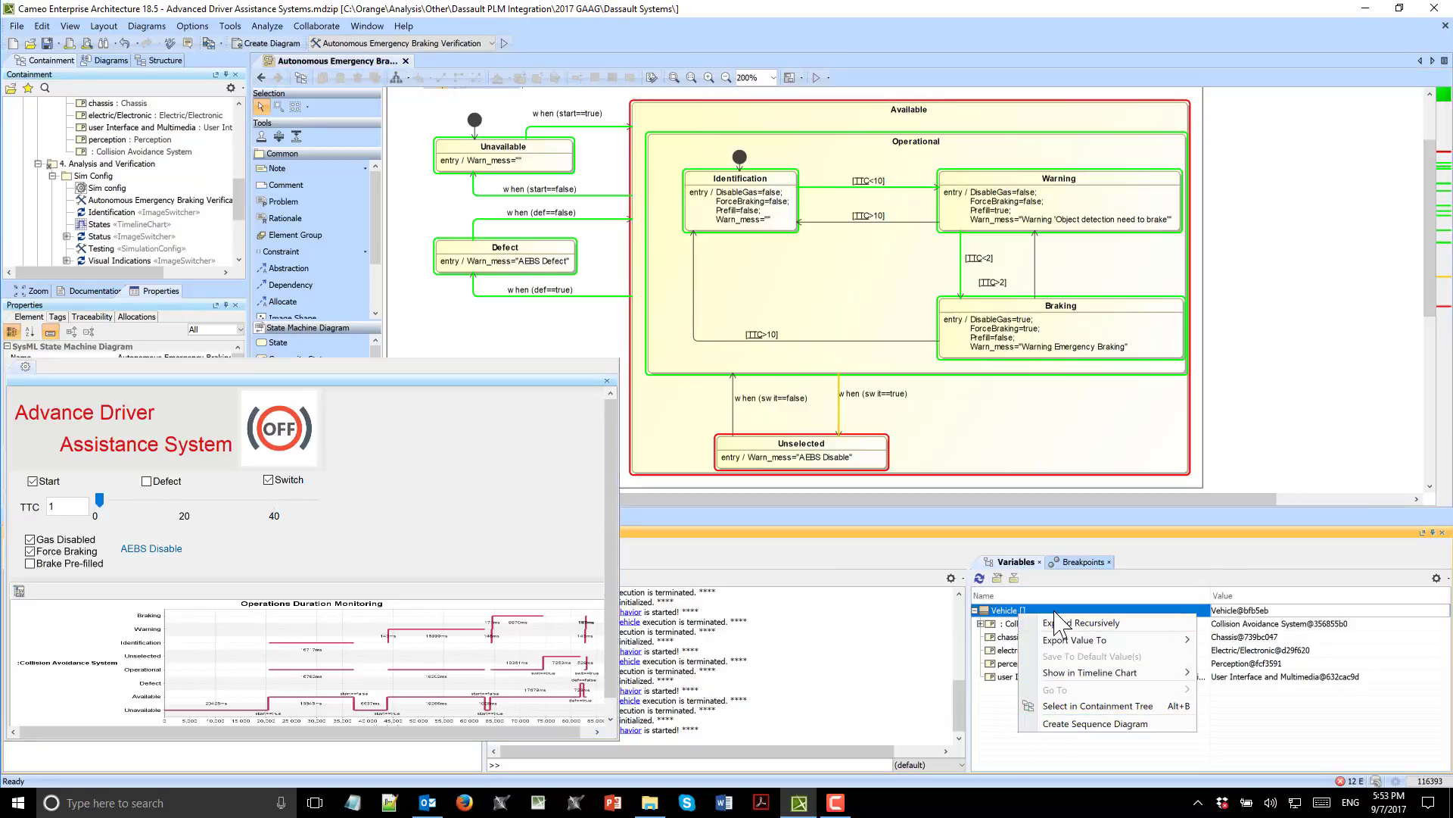
{"action": "left_click", "coordinate": [269, 480]}
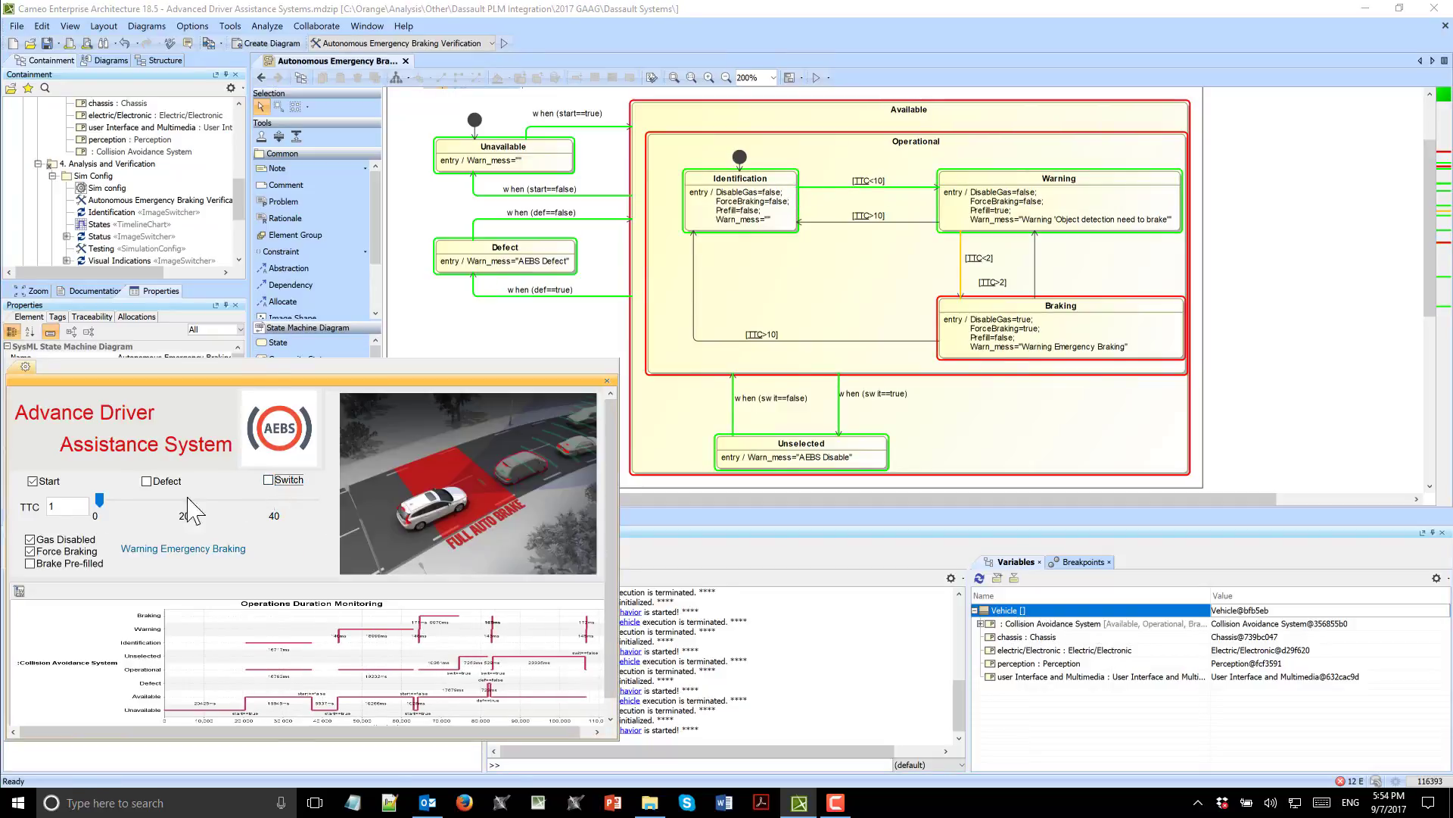
{"action": "left_click", "coordinate": [32, 481]}
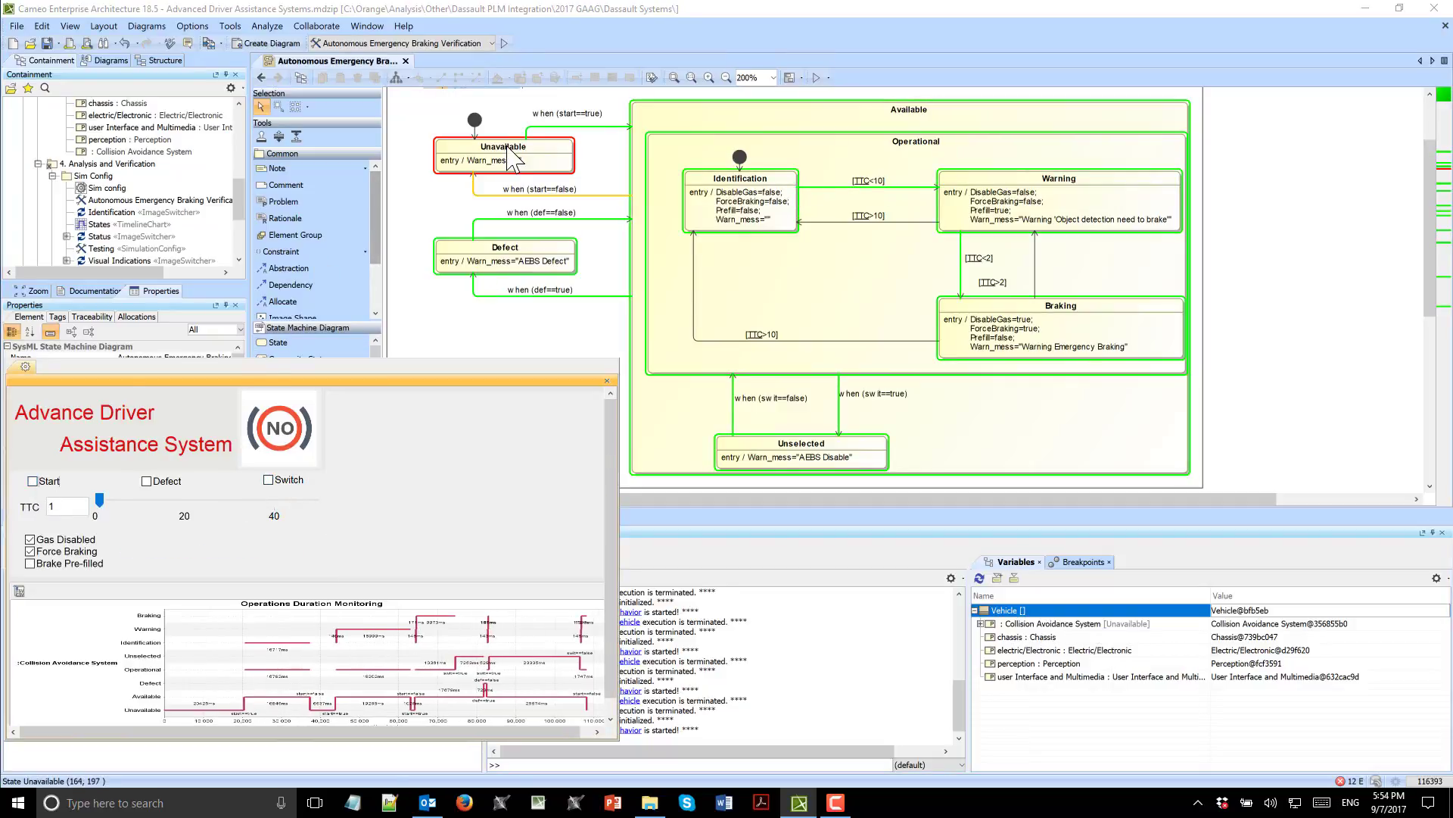
{"action": "left_click_drag", "start_coordinate": [100, 500], "coordinate": [157, 506]}
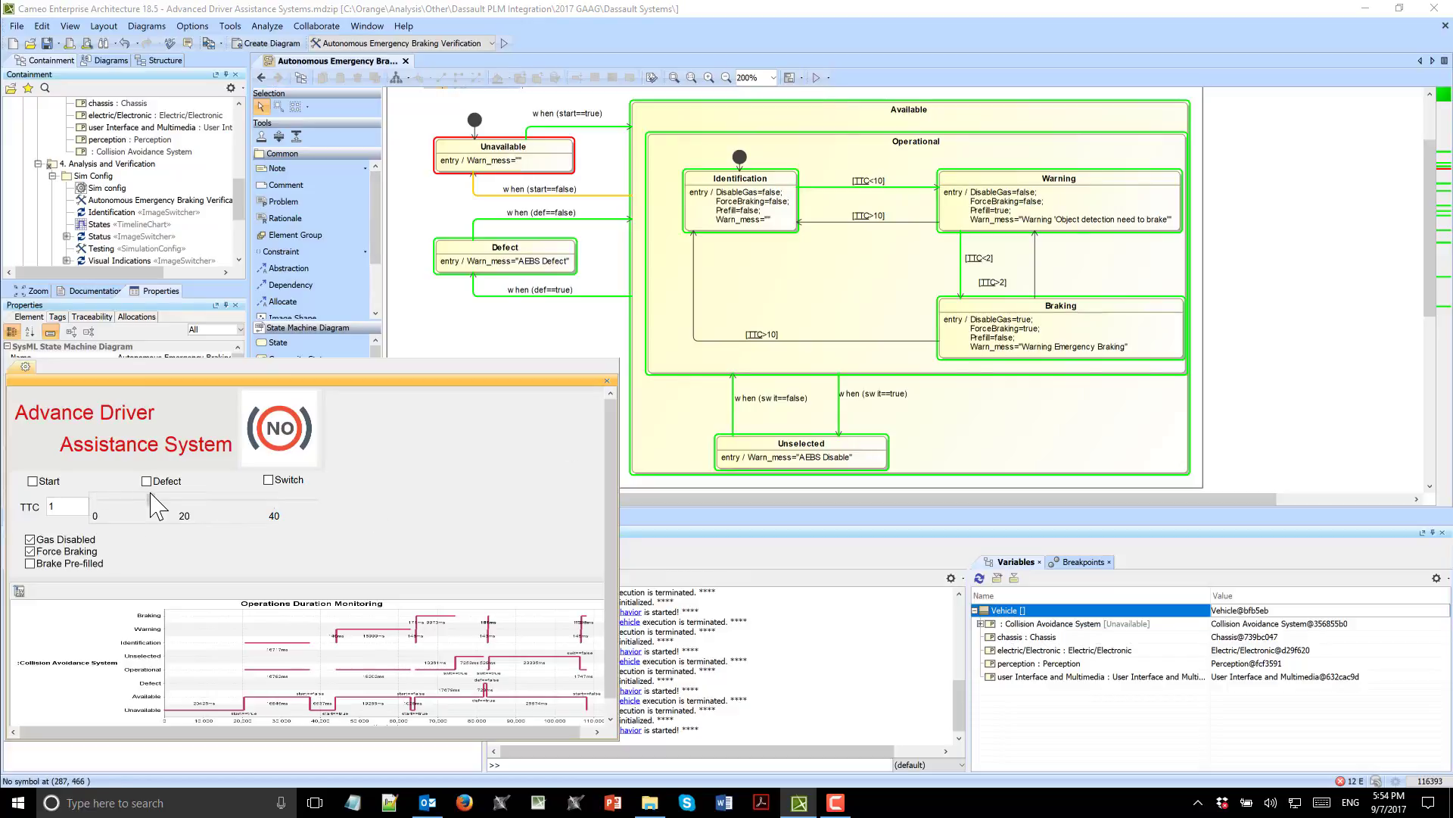
{"action": "right_click", "coordinate": [1000, 611]}
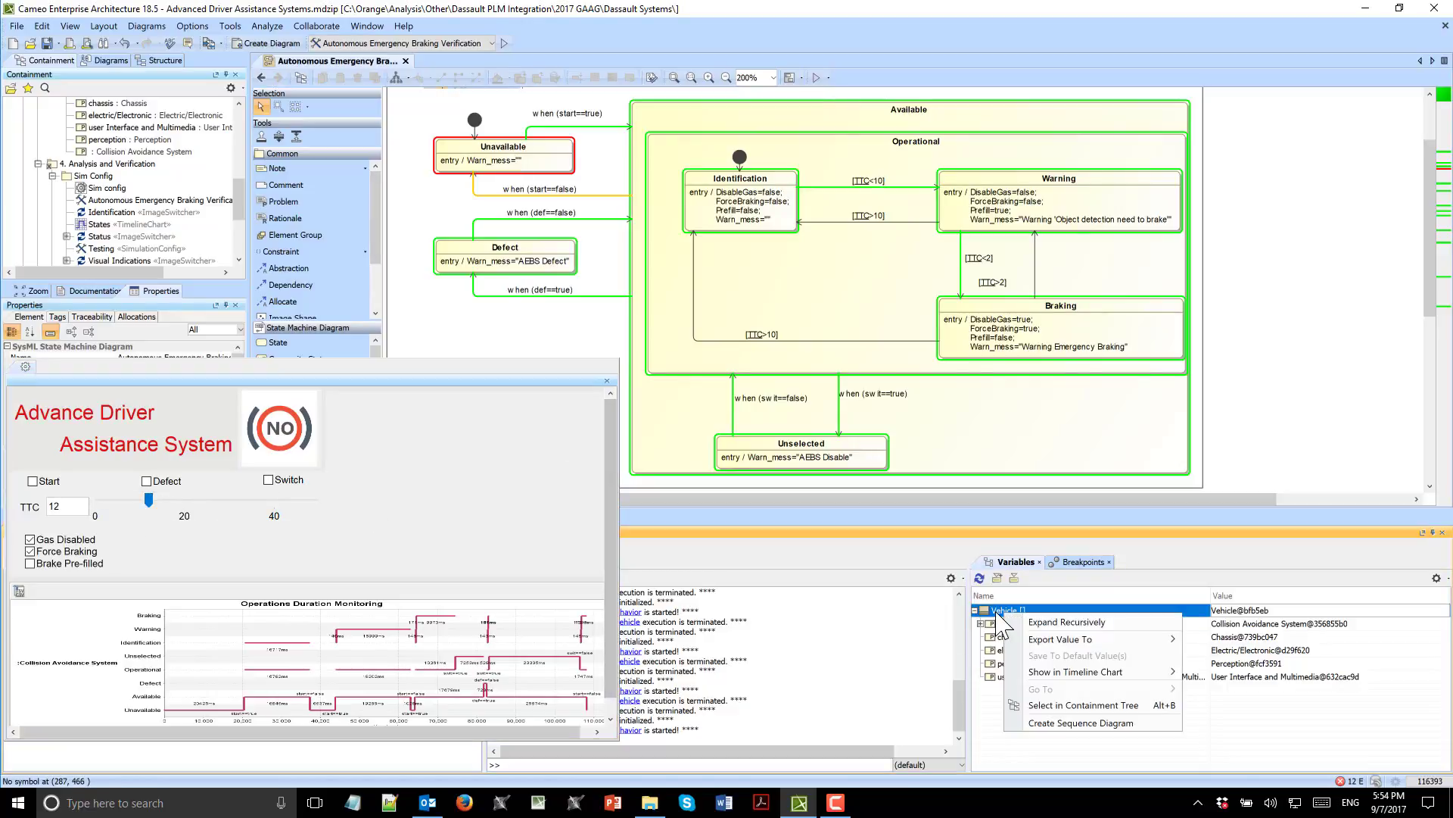
- Create a Vehicle sequence diagram and tick Start so the run is recorded
{"action": "left_click", "coordinate": [1052, 723]}
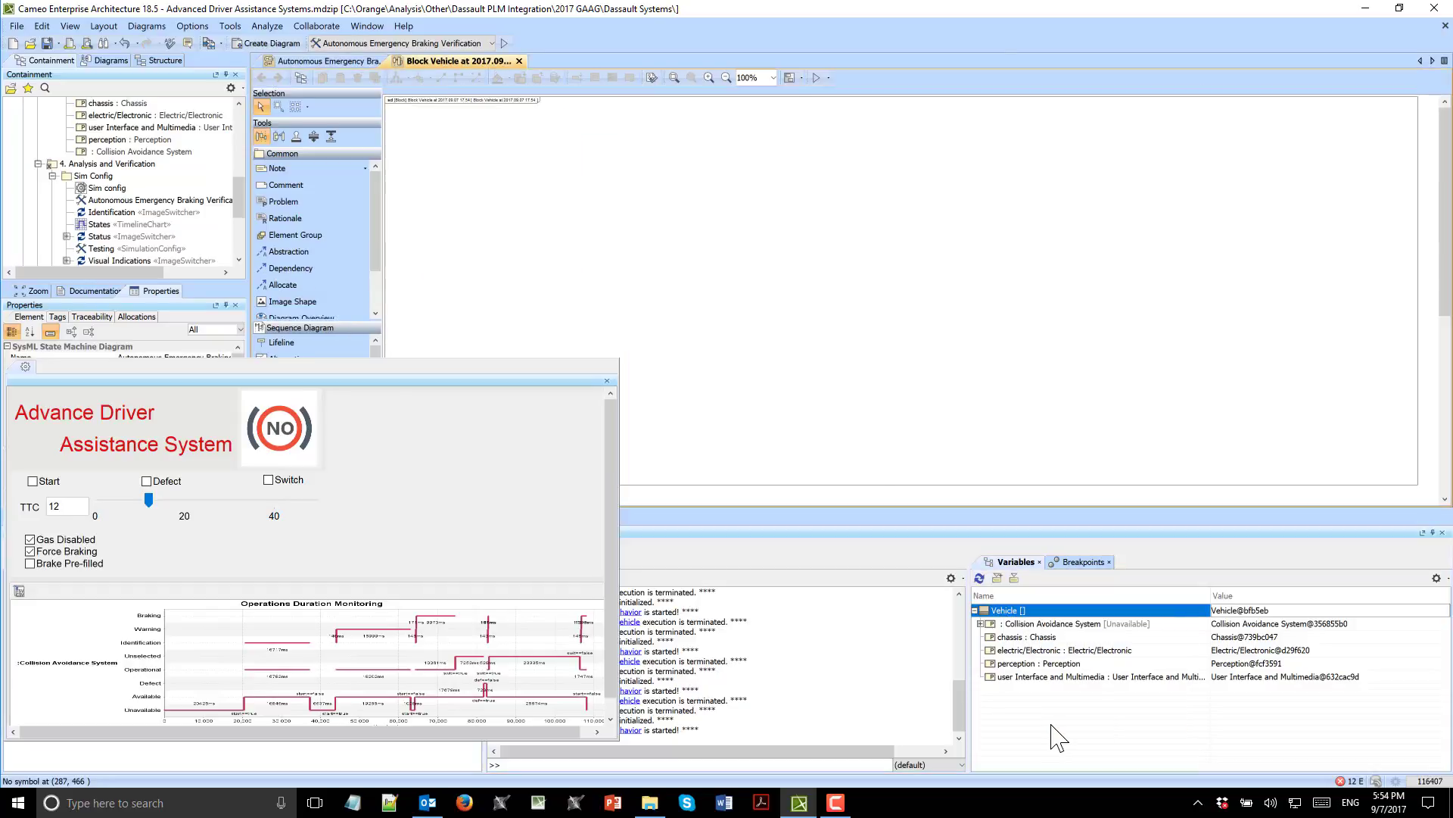
{"action": "left_click", "coordinate": [33, 481]}
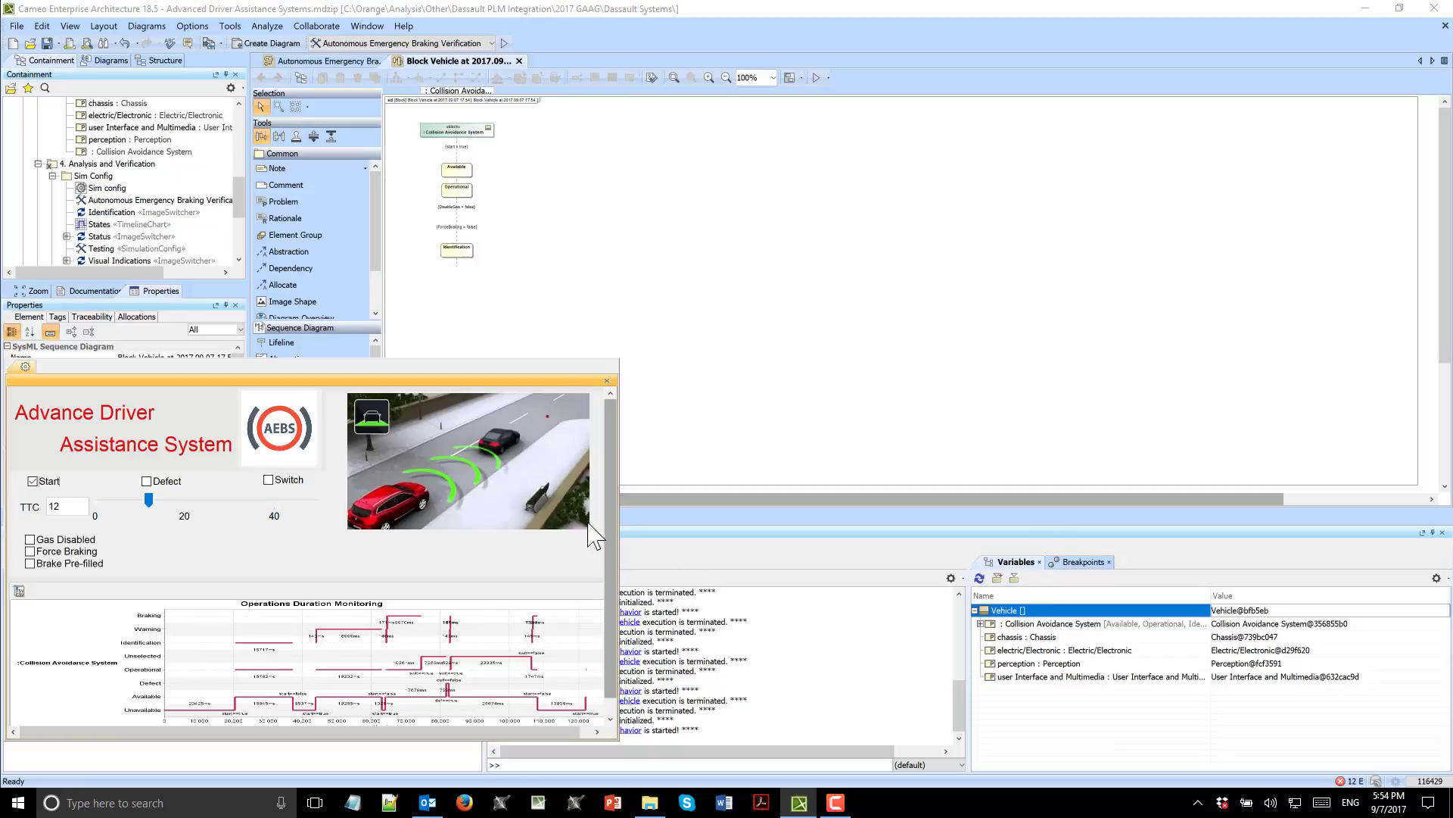
- Create another Vehicle sequence diagram, lower TTC from 12 to 5, start the run, and compare the recordings
{"action": "right_click", "coordinate": [1012, 612]}
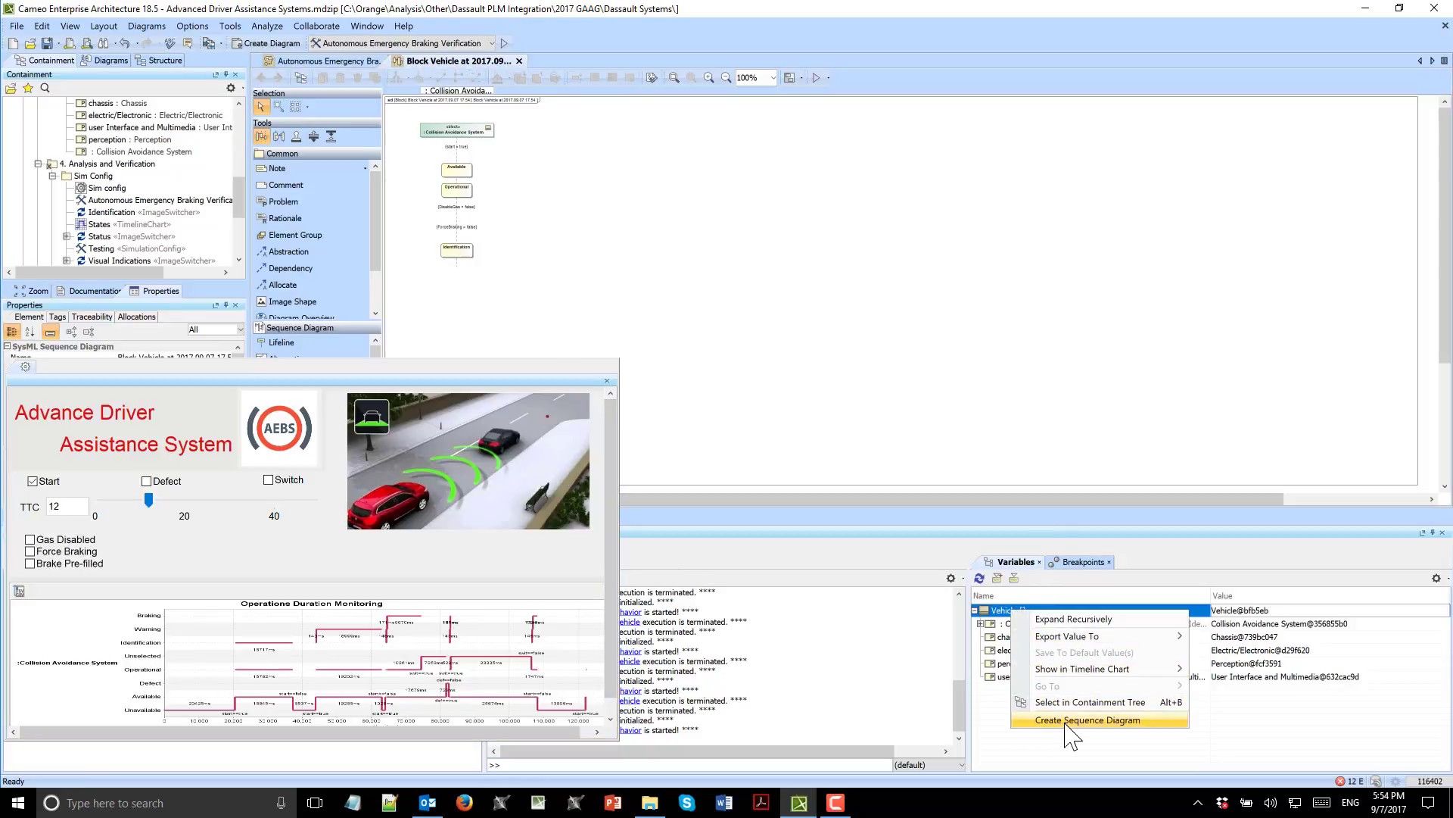
{"action": "left_click", "coordinate": [1068, 750]}
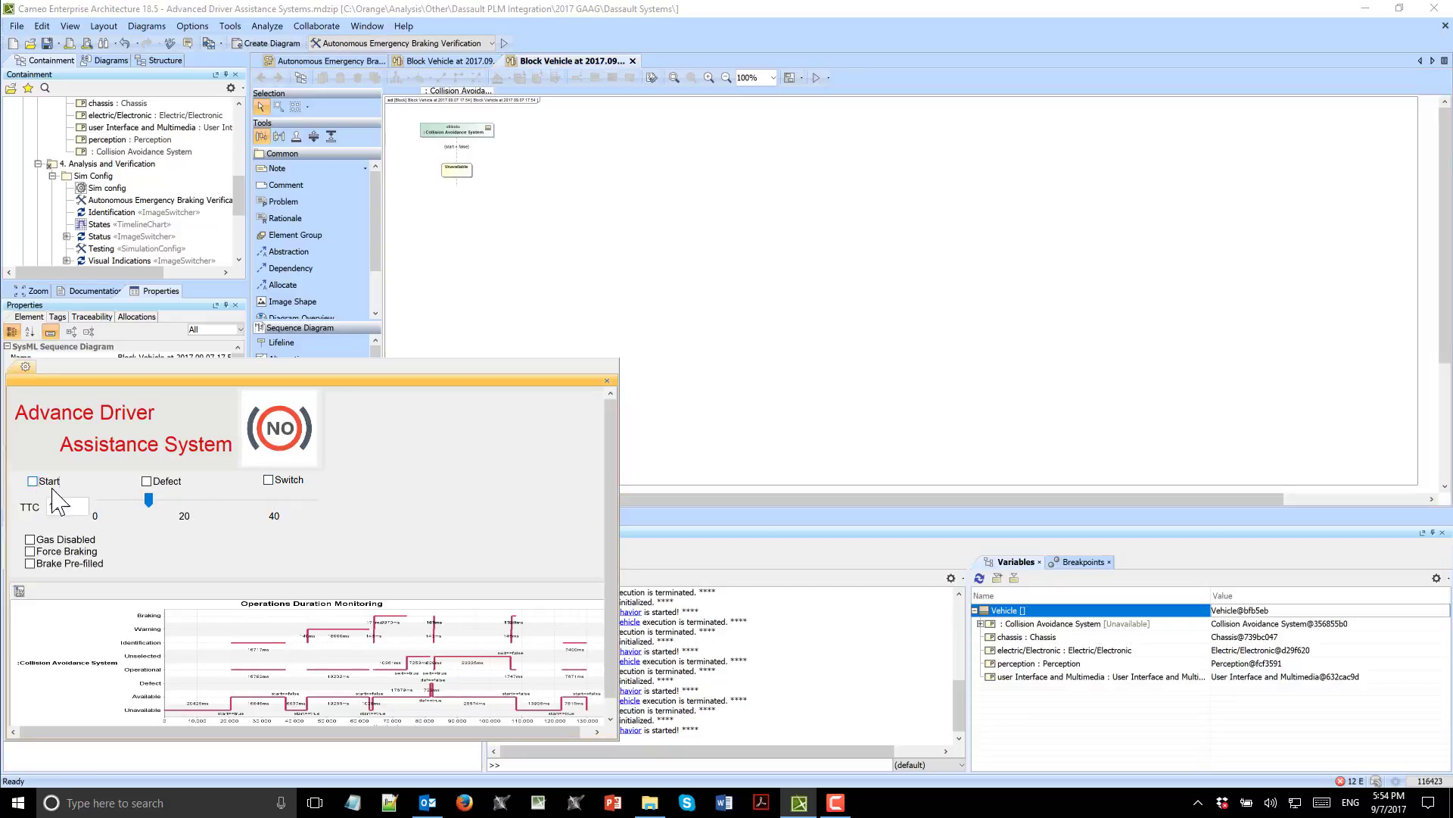
{"action": "left_click_drag", "start_coordinate": [144, 505], "coordinate": [113, 510]}
{"action": "left_click", "coordinate": [33, 481]}
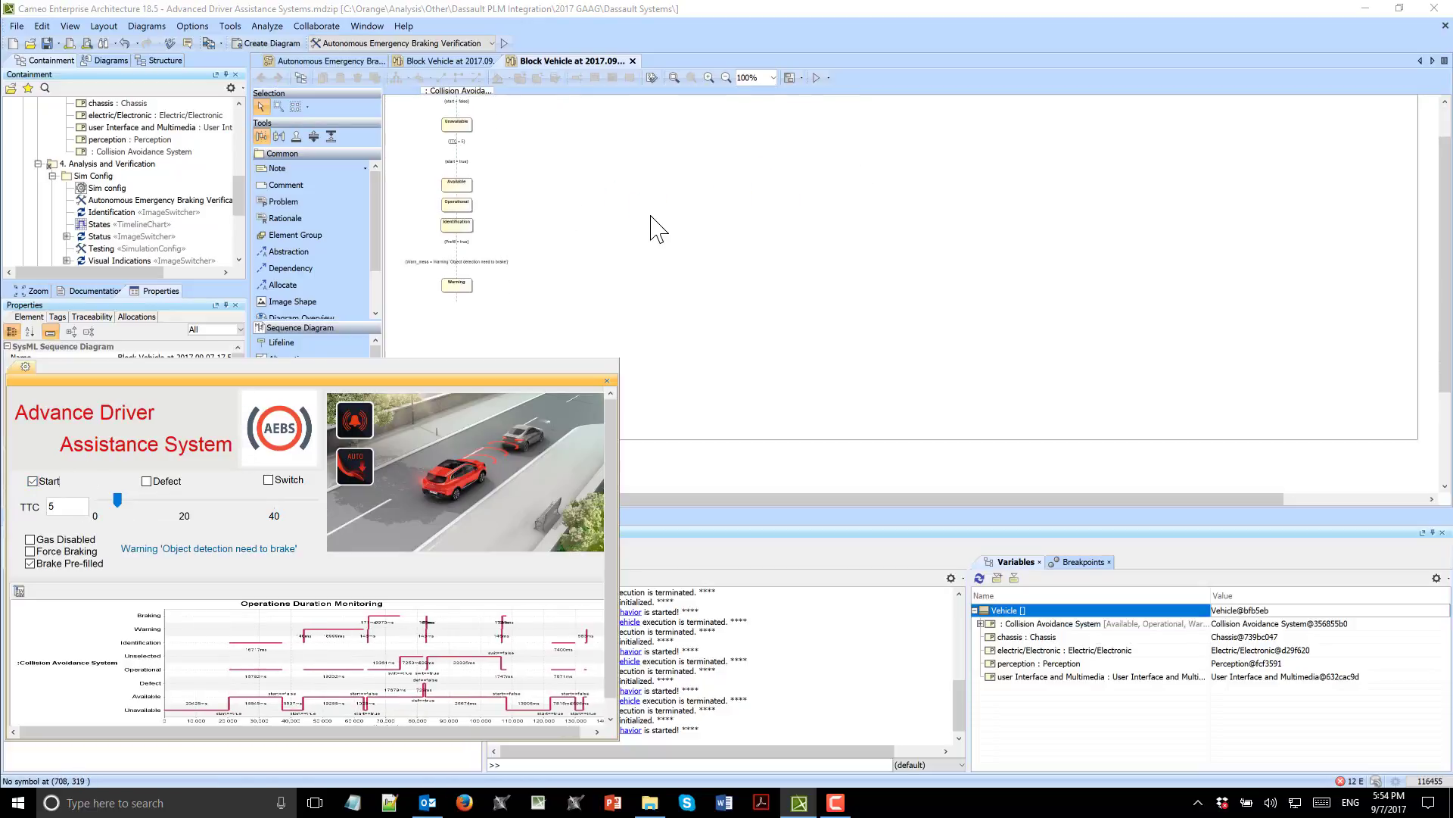
{"action": "left_click", "coordinate": [463, 66]}
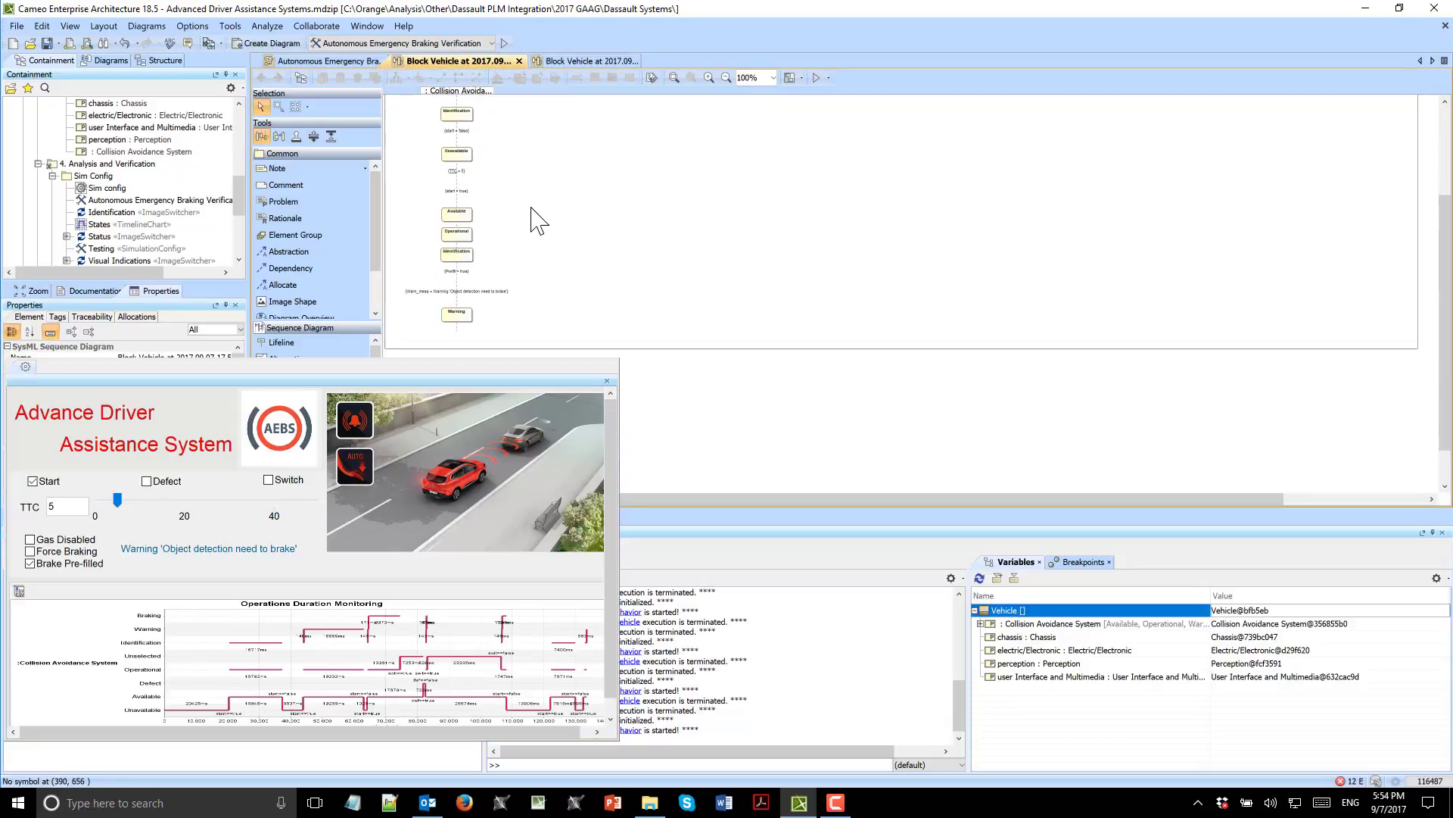
{"action": "left_click", "coordinate": [564, 61]}
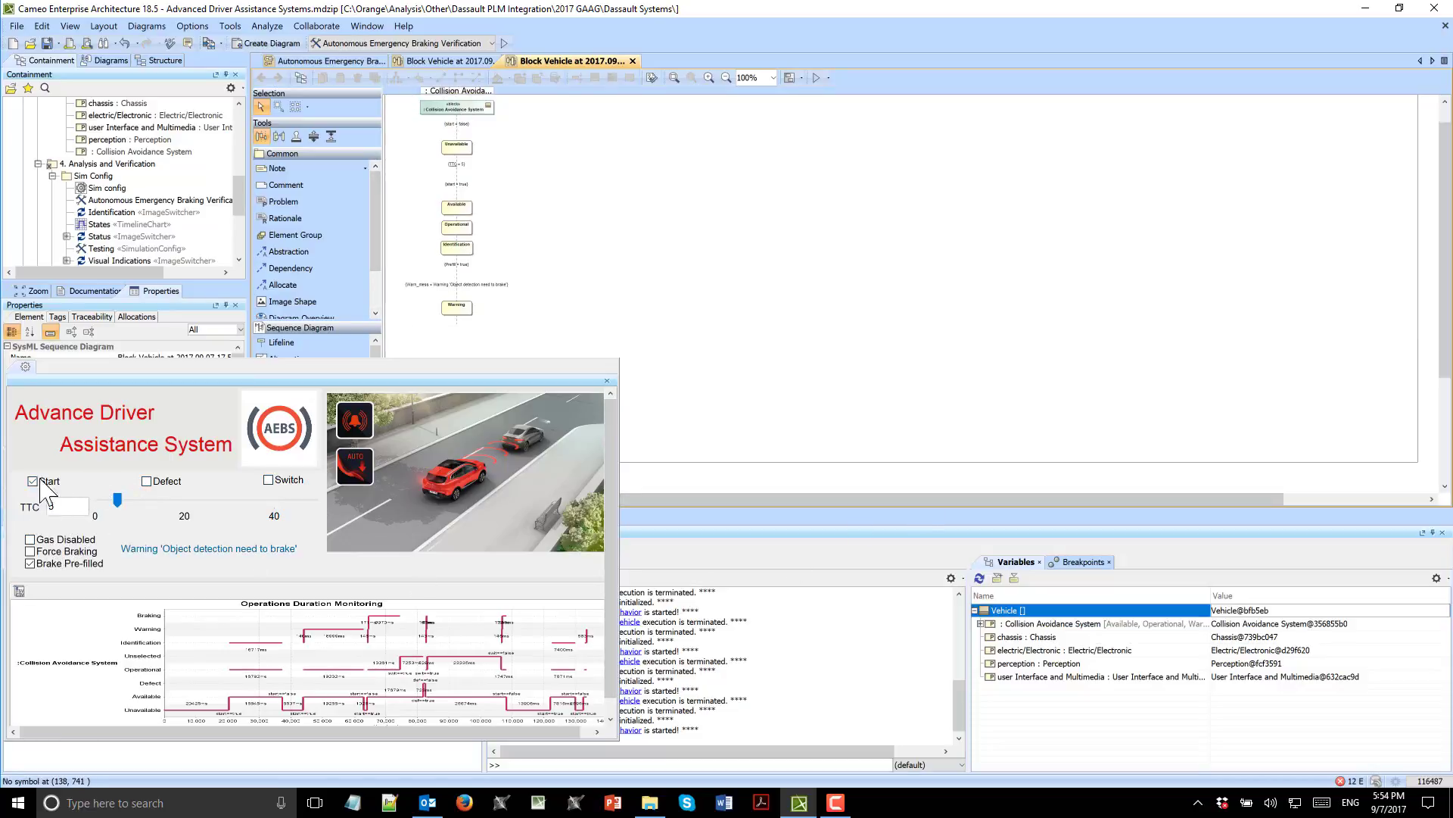
- Stop the system, create a new Vehicle sequence diagram, set TTC to 1, and restart it
{"action": "left_click", "coordinate": [33, 481]}
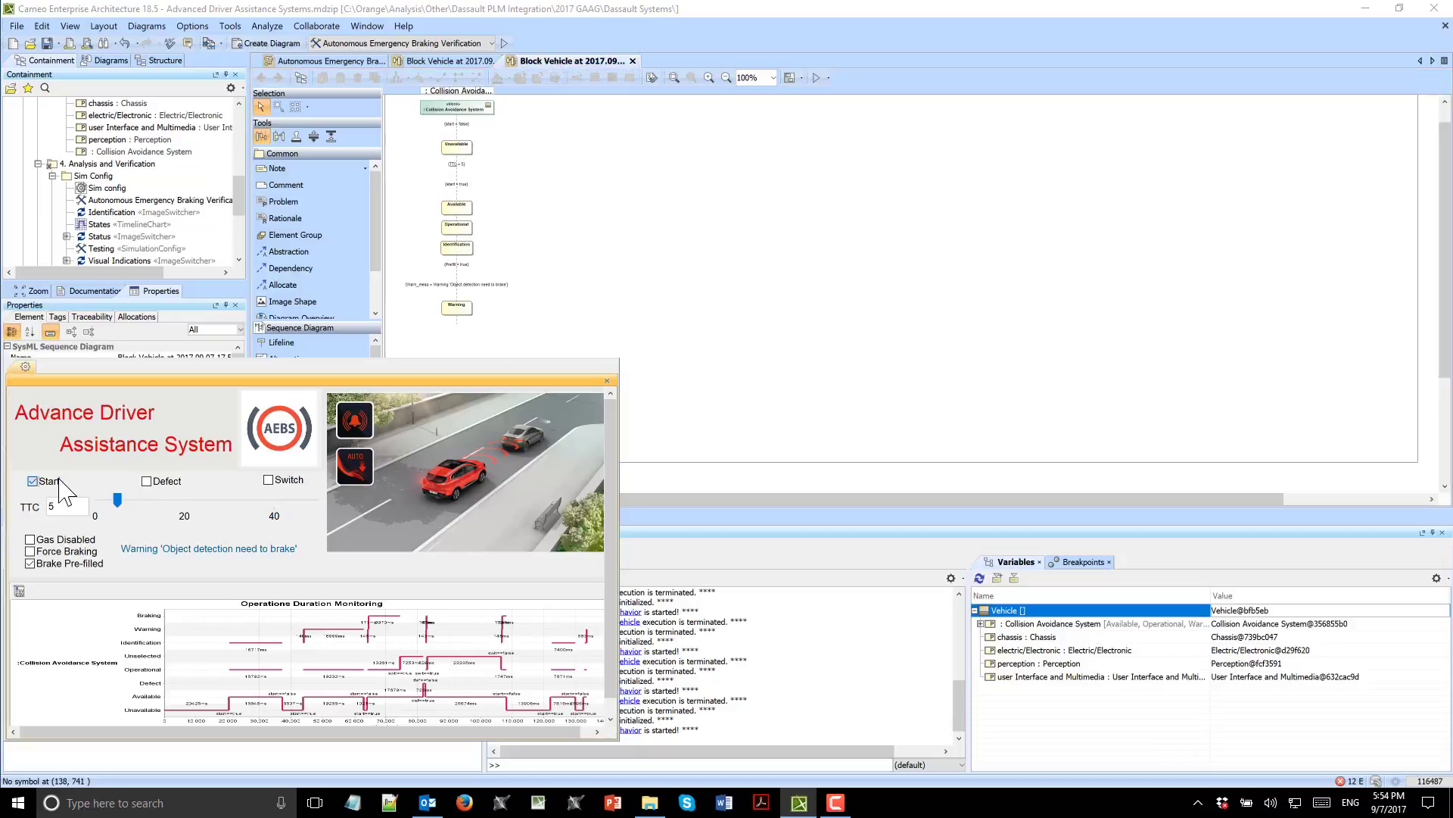
{"action": "right_click", "coordinate": [1009, 610]}
{"action": "left_click", "coordinate": [1060, 721]}
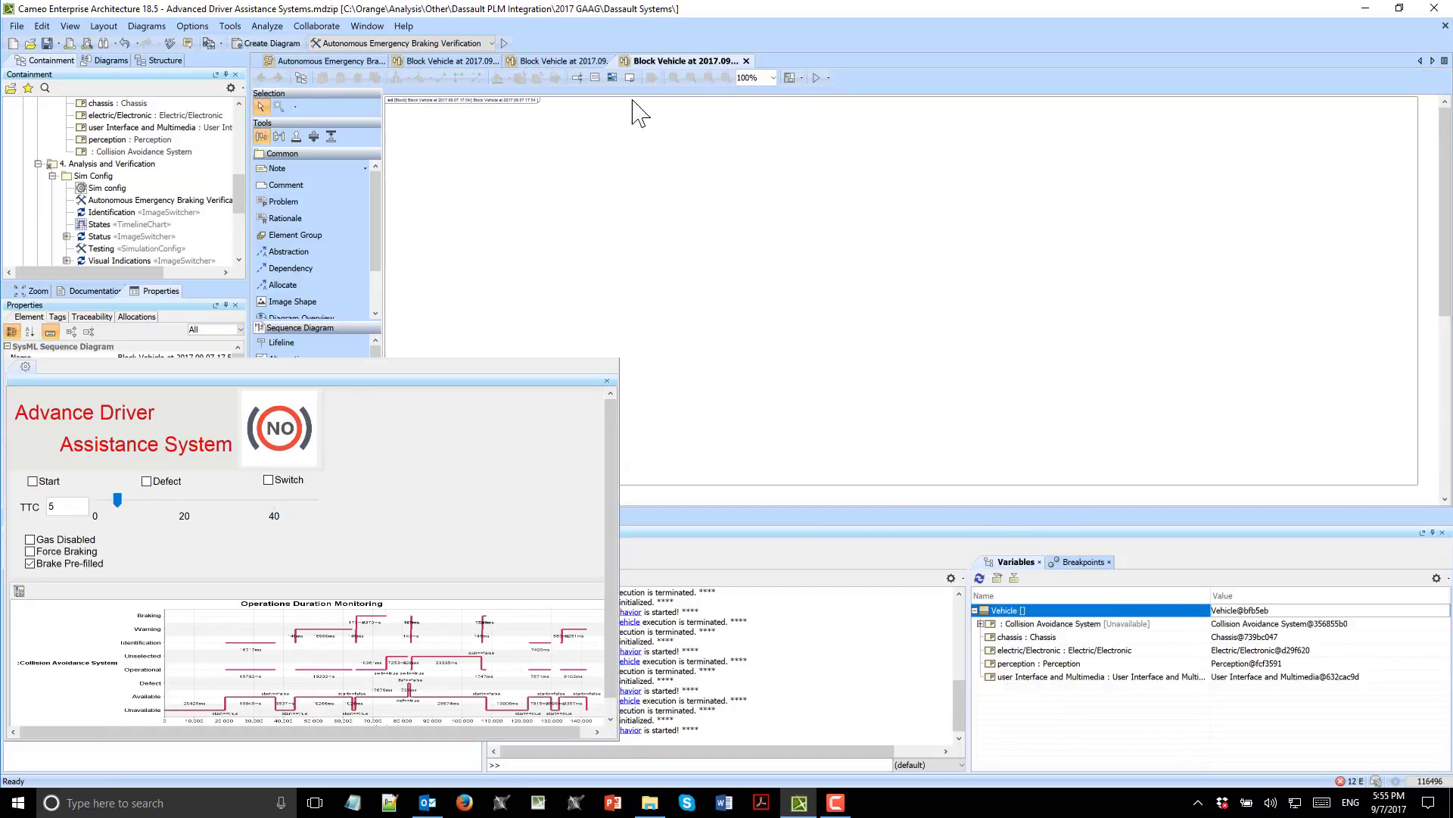
{"action": "left_click", "coordinate": [113, 503]}
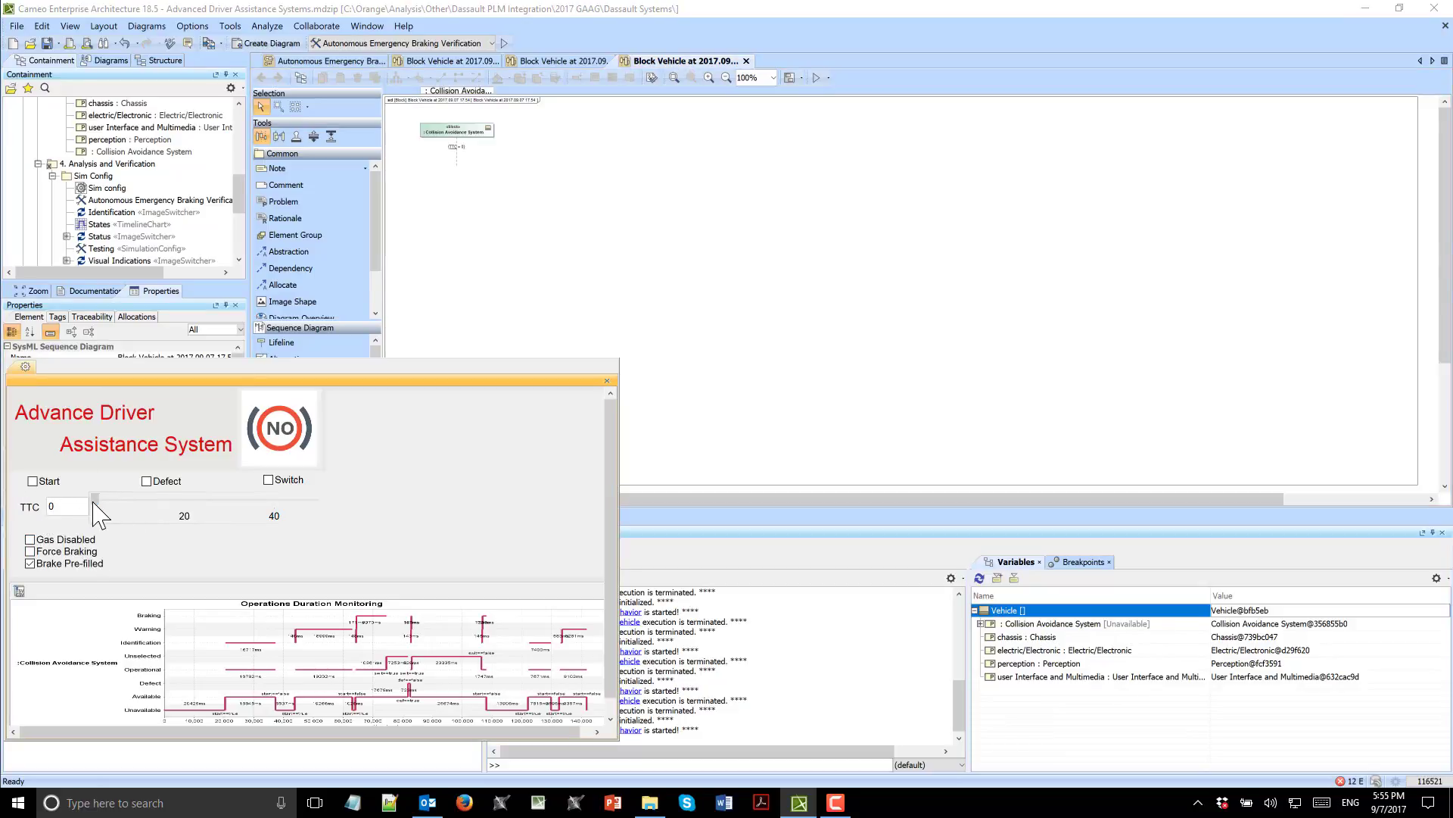
{"action": "left_click", "coordinate": [98, 500]}
{"action": "left_click", "coordinate": [33, 481]}
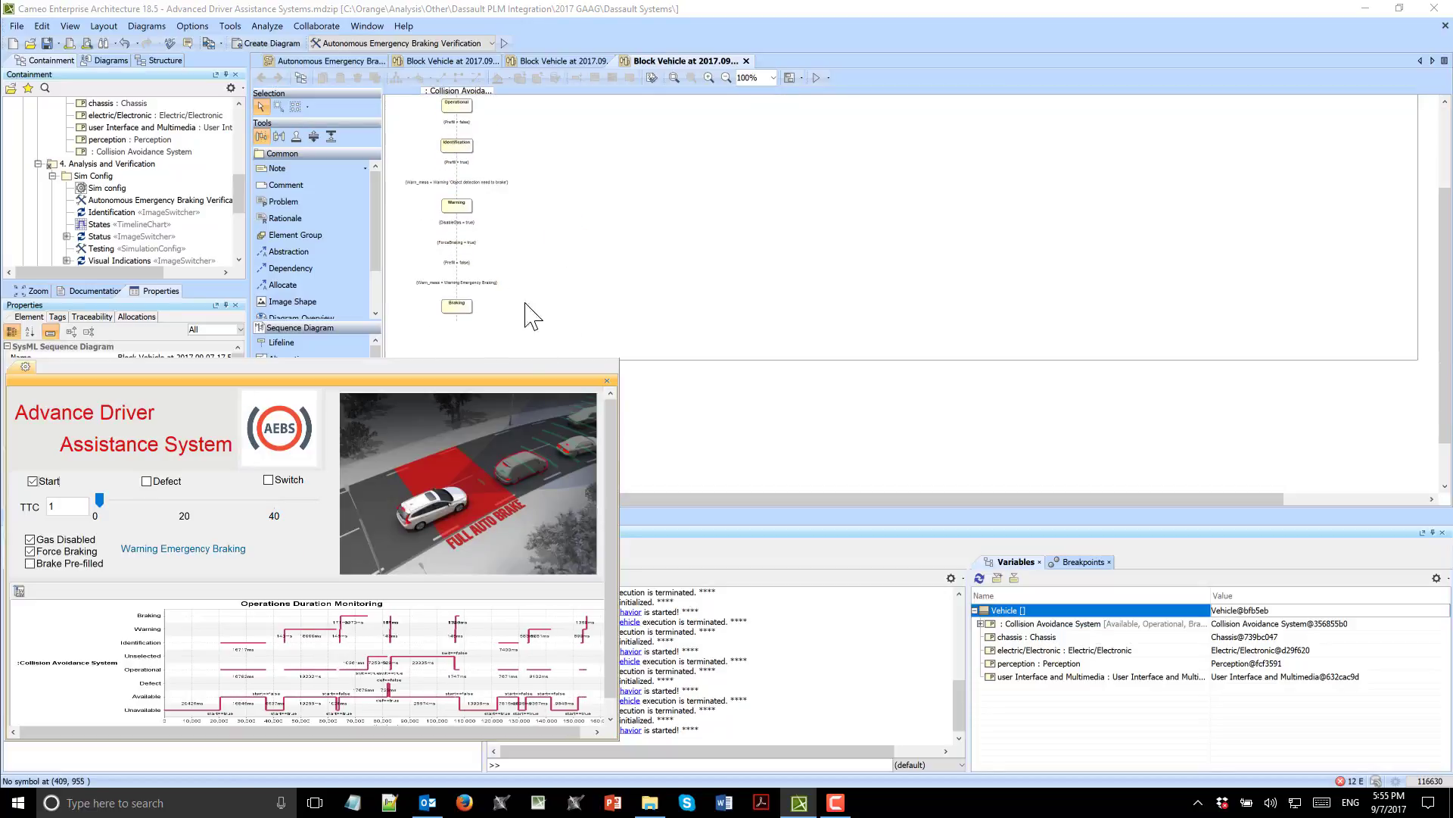
{"action": "scroll", "coordinate": [520, 271], "scroll_direction": "up", "scroll_amount": 3}
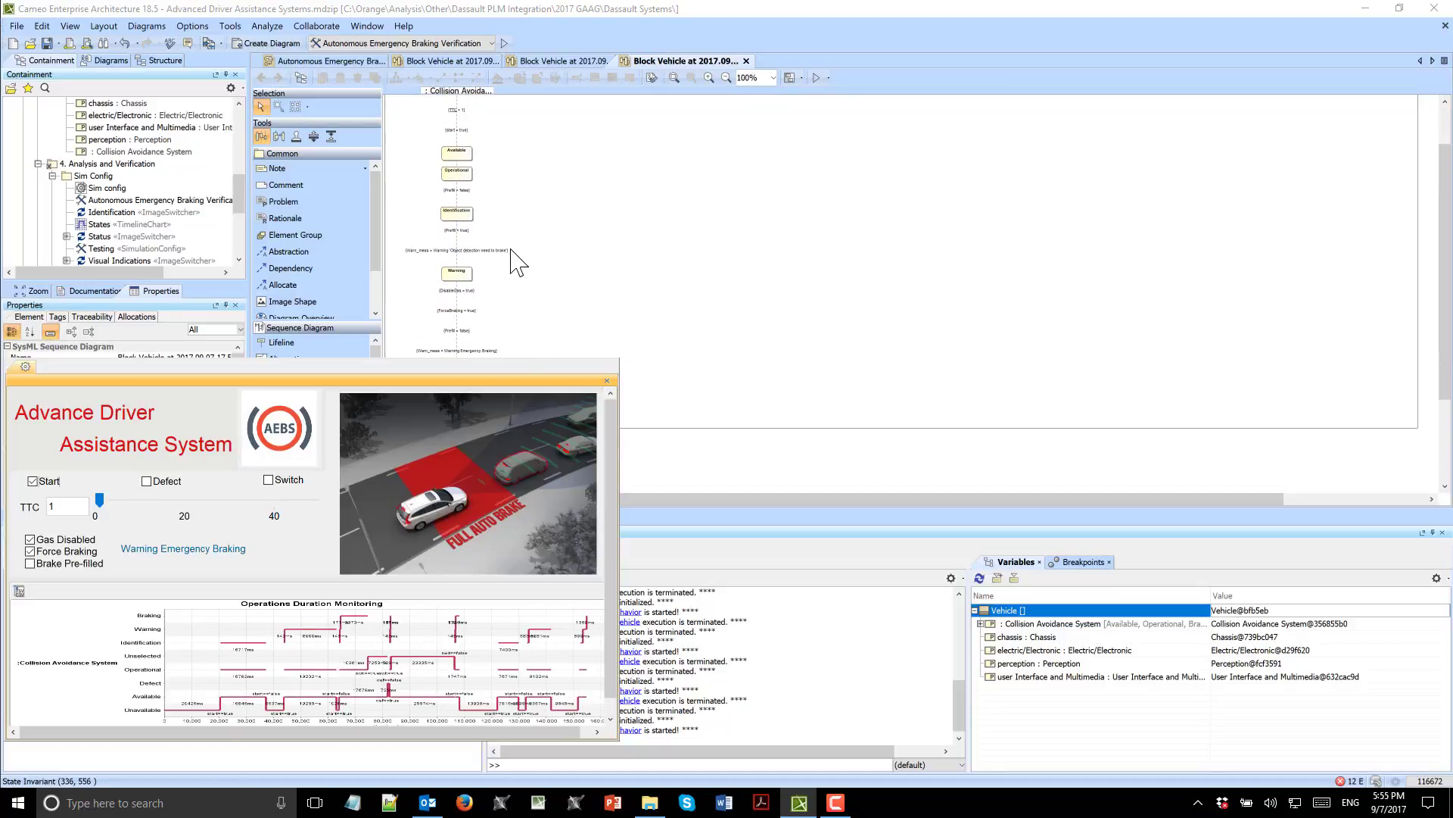
- Zoom into the recorded sequence diagram and compare it with the AEB state machine
{"action": "left_click", "coordinate": [708, 77]}
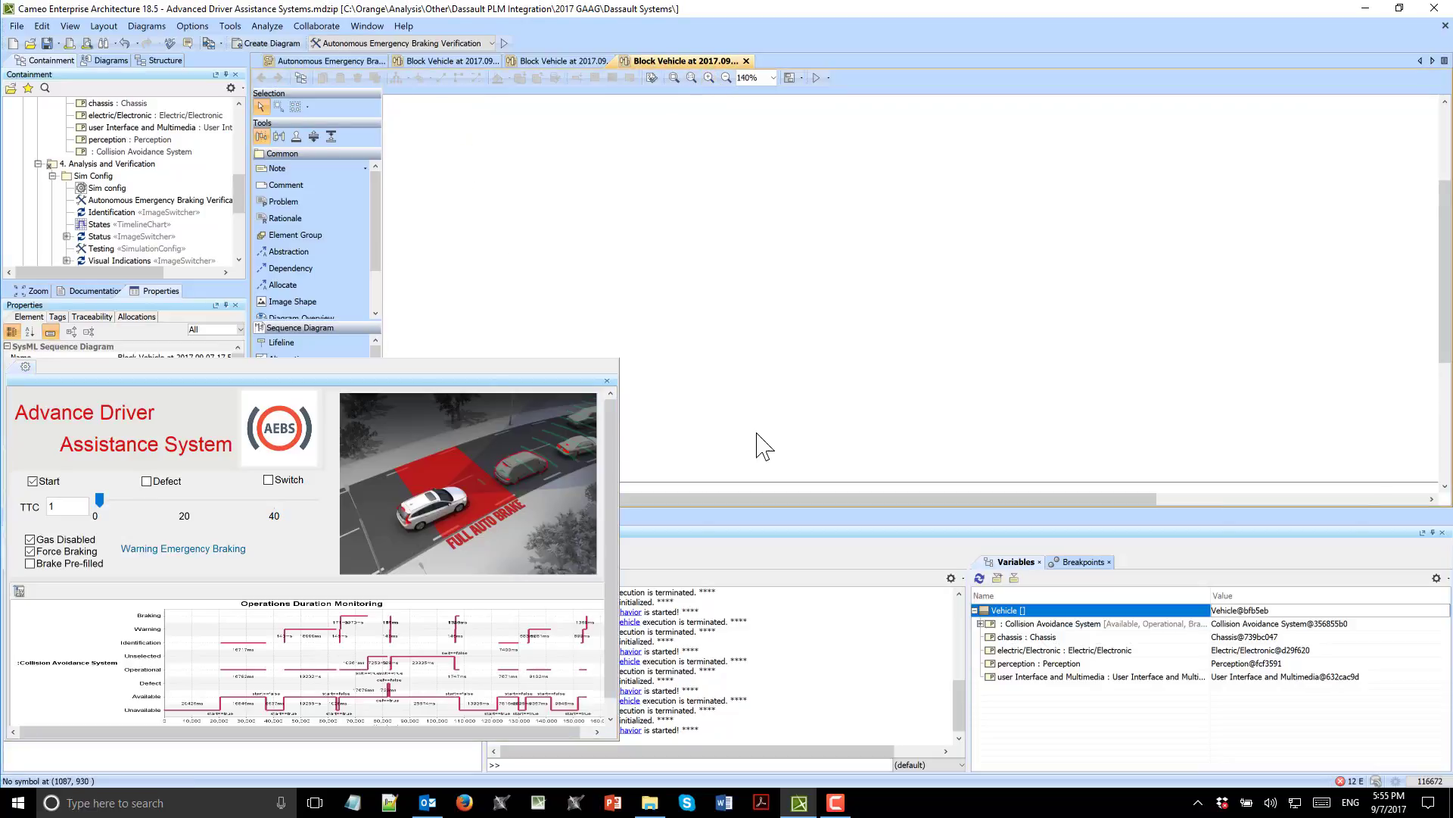
{"action": "left_click_drag", "start_coordinate": [805, 502], "coordinate": [679, 501]}
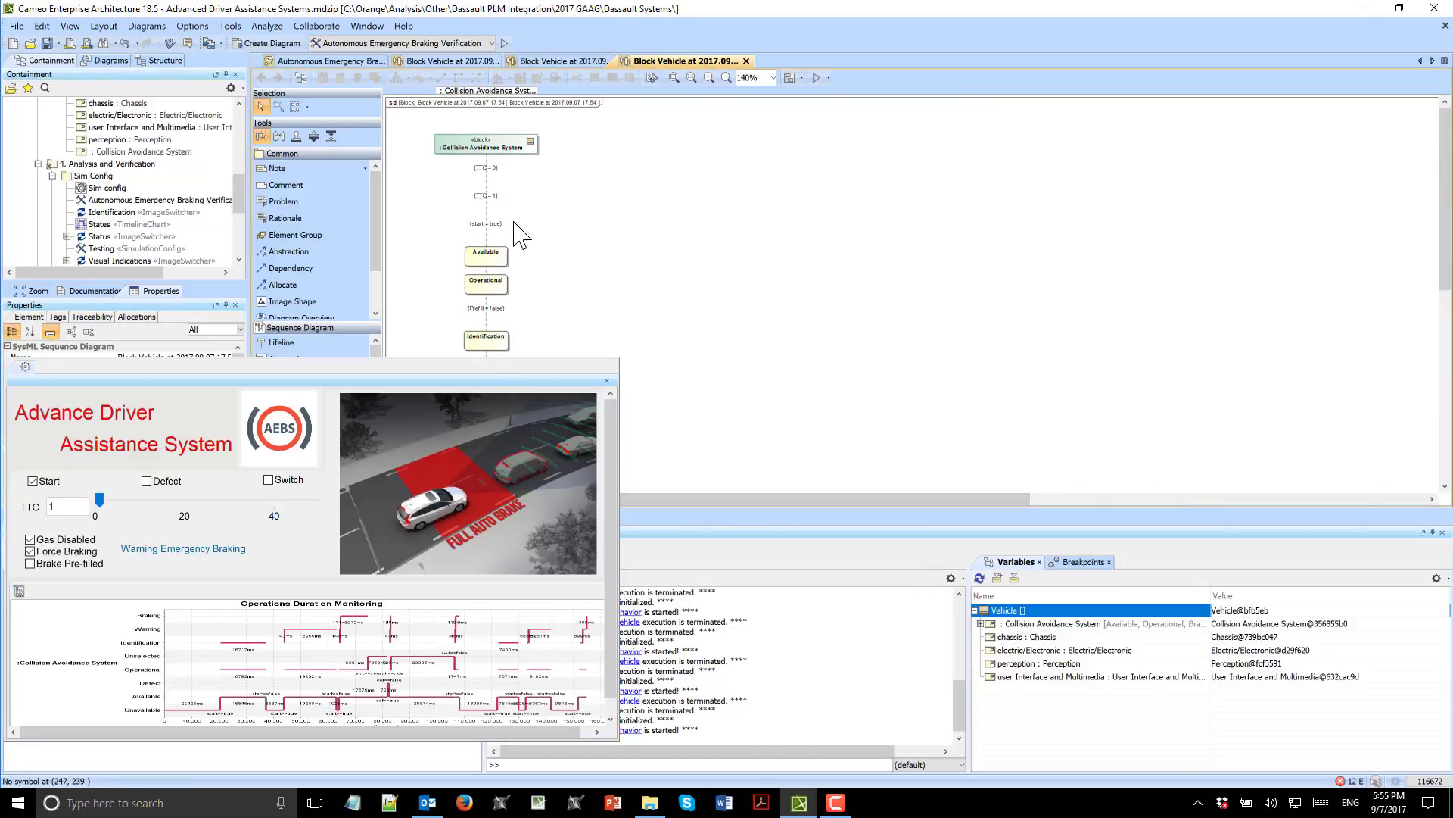
{"action": "left_click", "coordinate": [708, 77]}
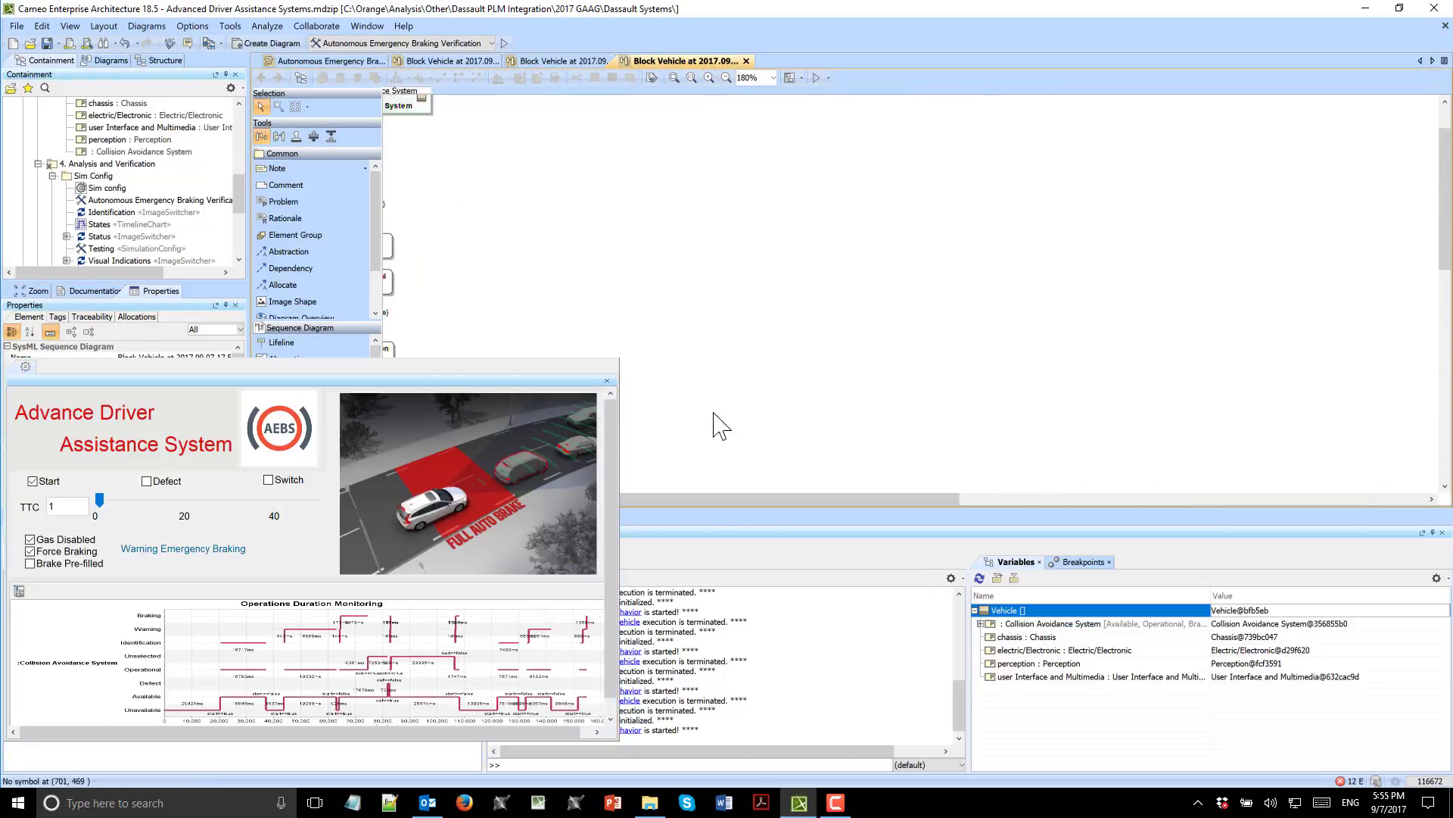
{"action": "left_click_drag", "start_coordinate": [725, 502], "coordinate": [556, 502]}
{"action": "scroll", "coordinate": [521, 204], "scroll_direction": "up", "scroll_amount": 1}
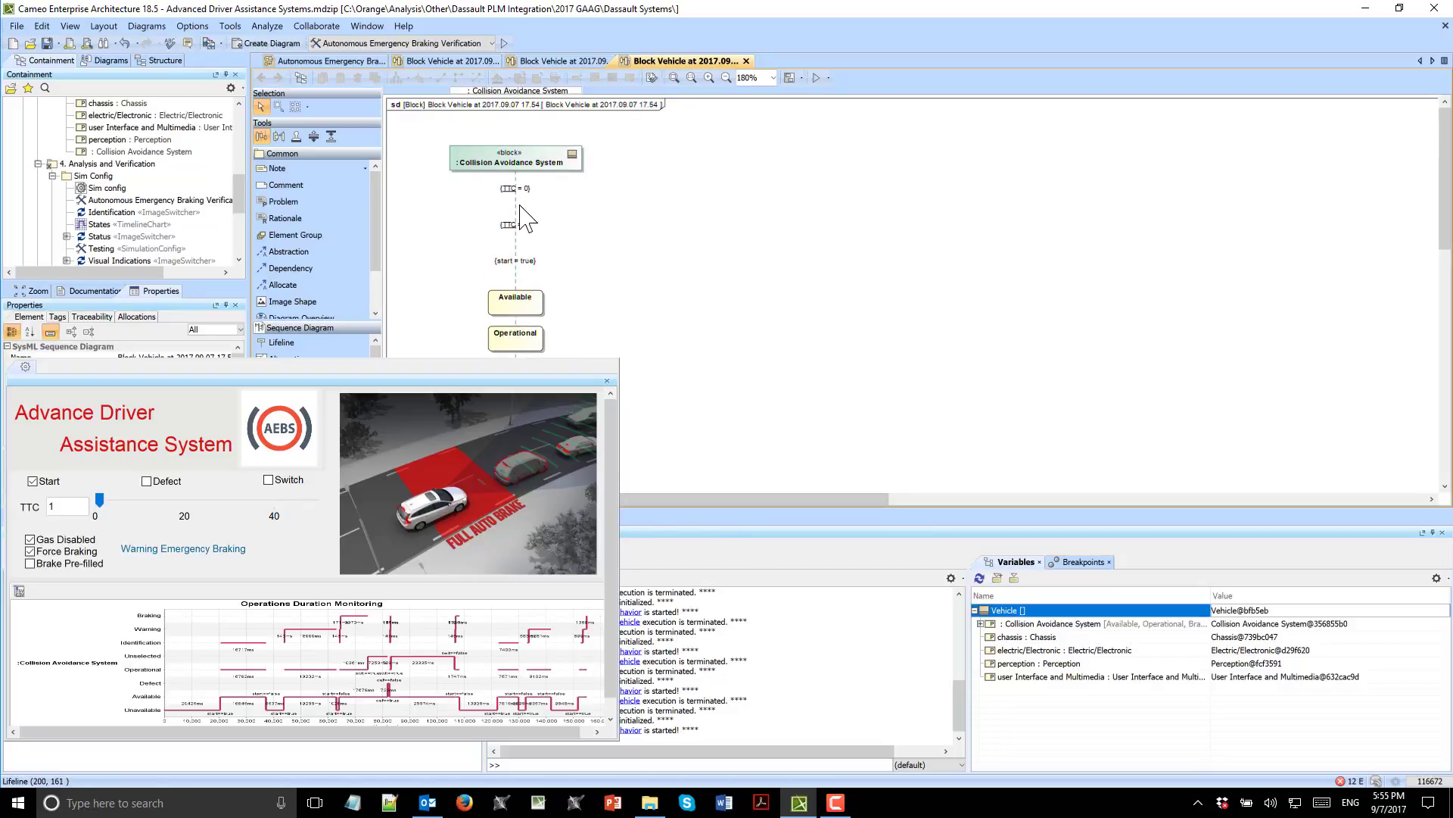
{"action": "scroll", "coordinate": [526, 208], "scroll_direction": "down", "scroll_amount": 3}
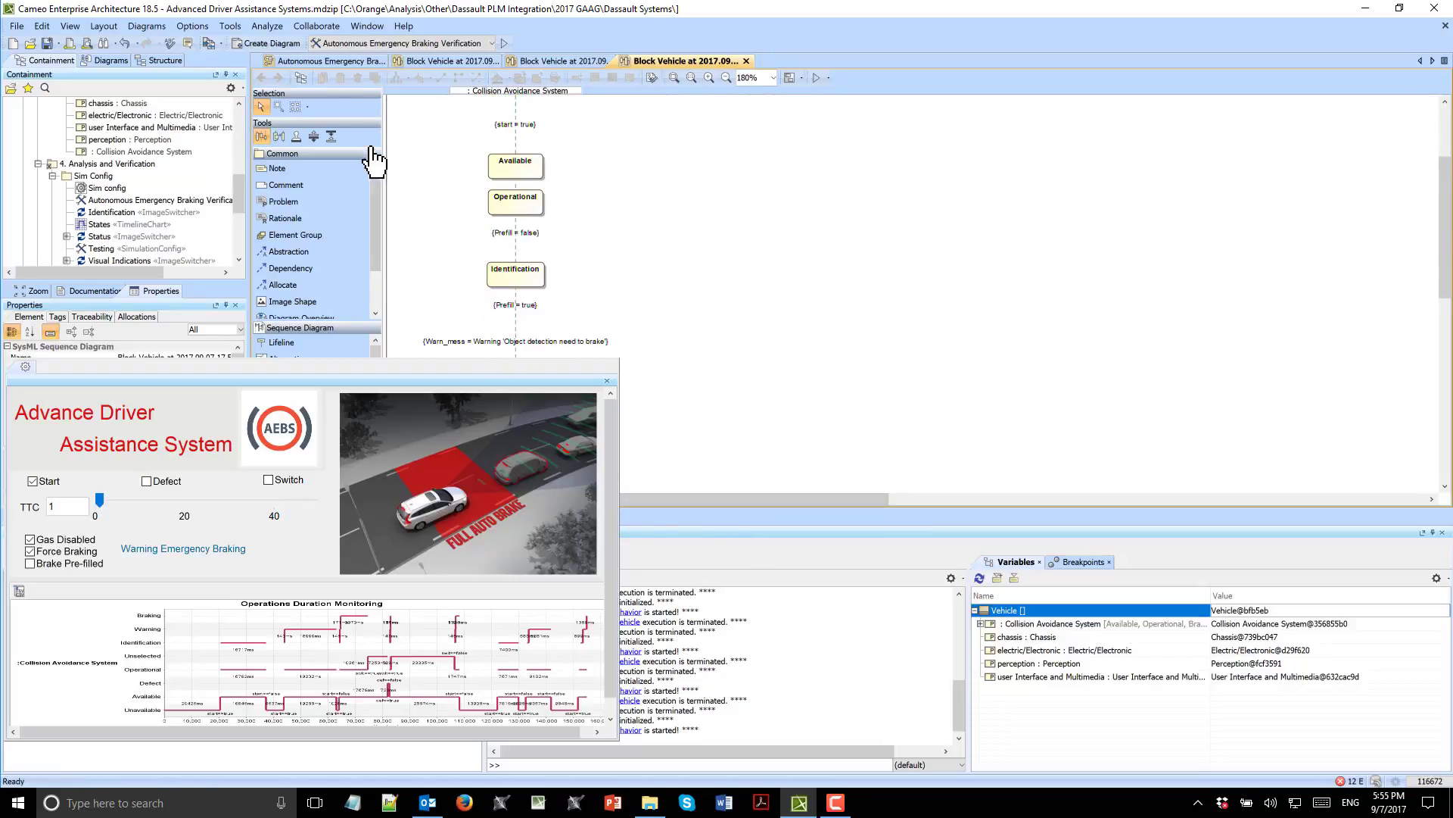
{"action": "left_click", "coordinate": [331, 62]}
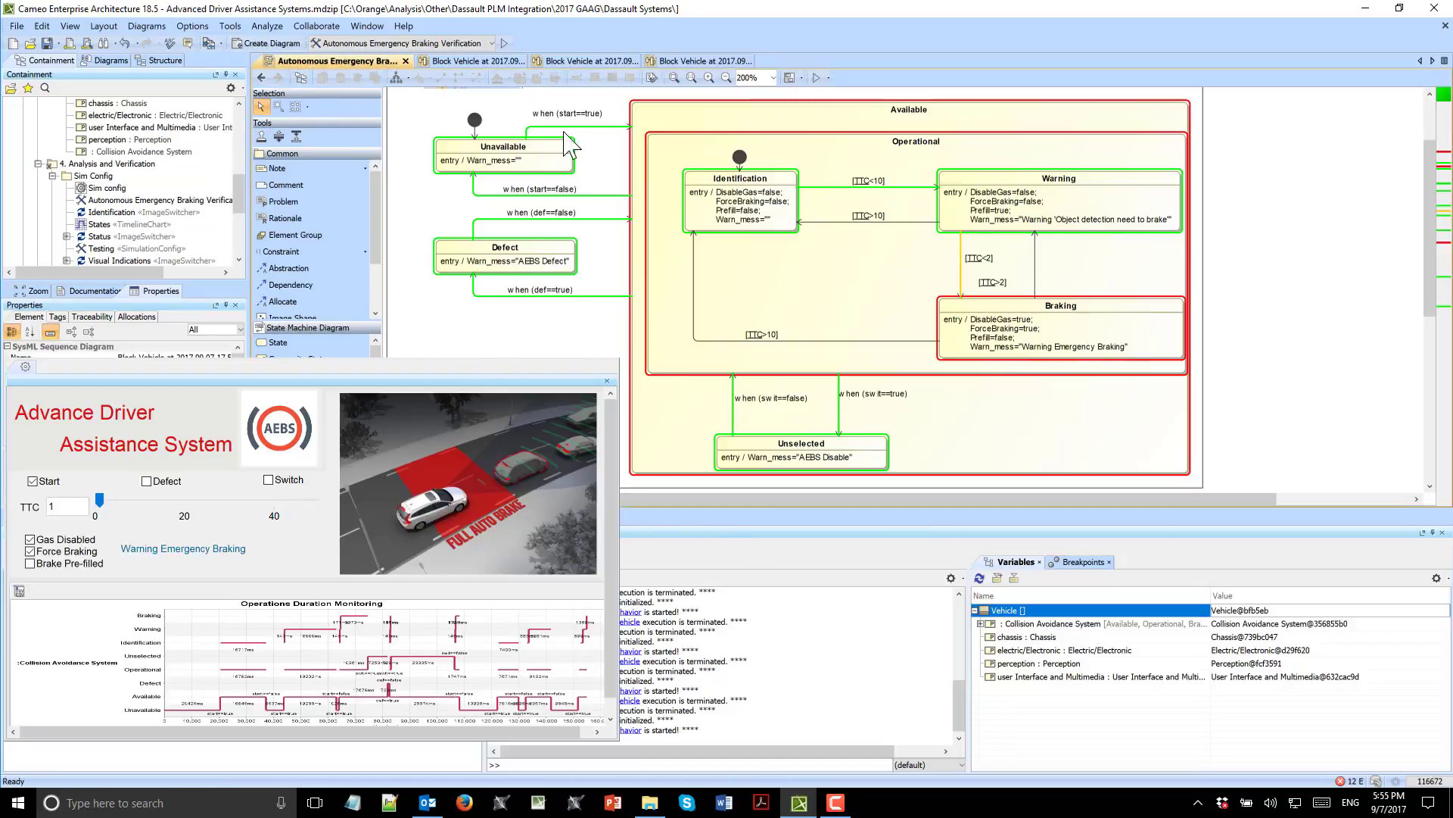
{"action": "left_click", "coordinate": [677, 61]}
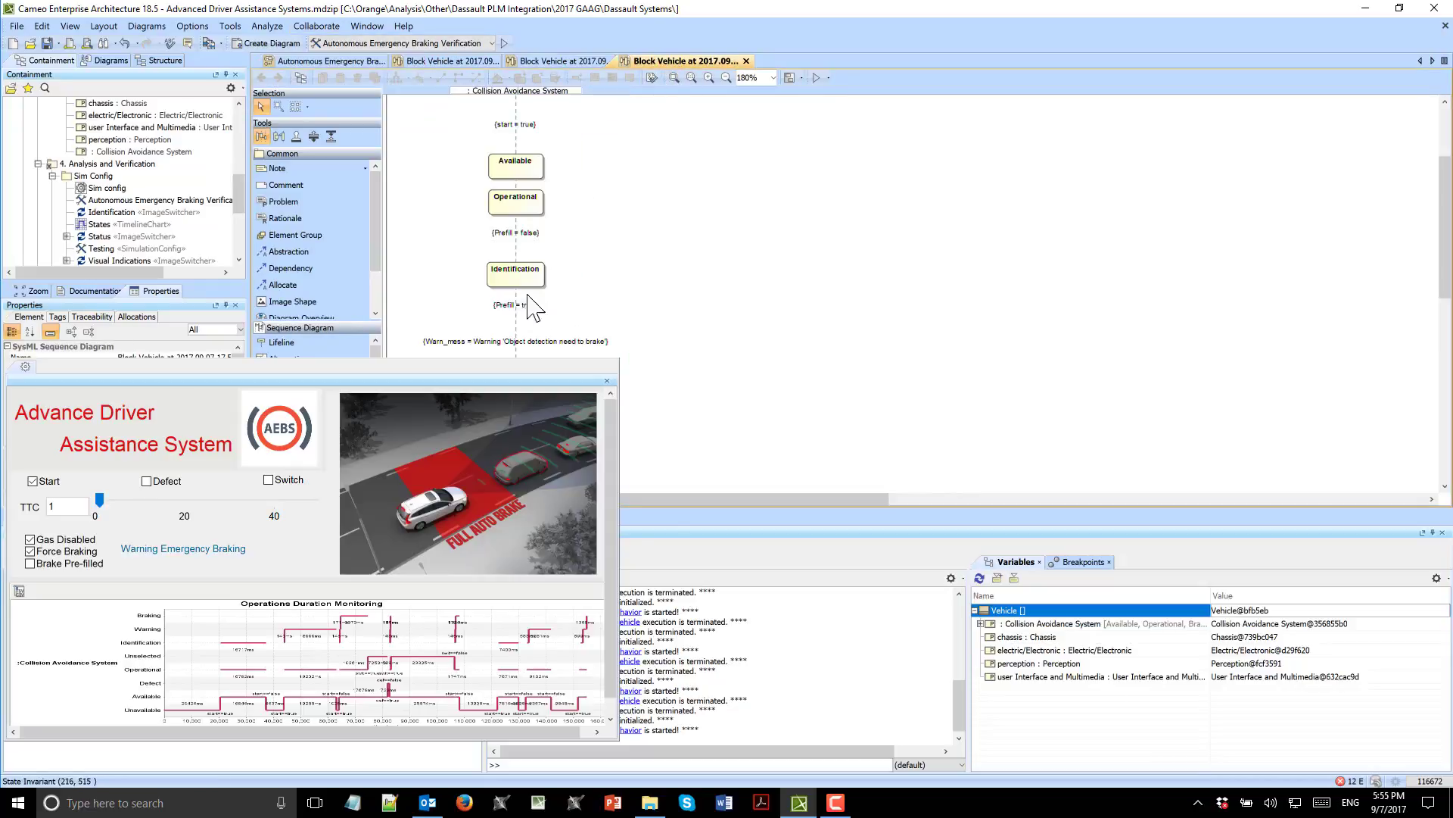
{"action": "scroll", "coordinate": [542, 289], "scroll_direction": "down", "scroll_amount": 2}
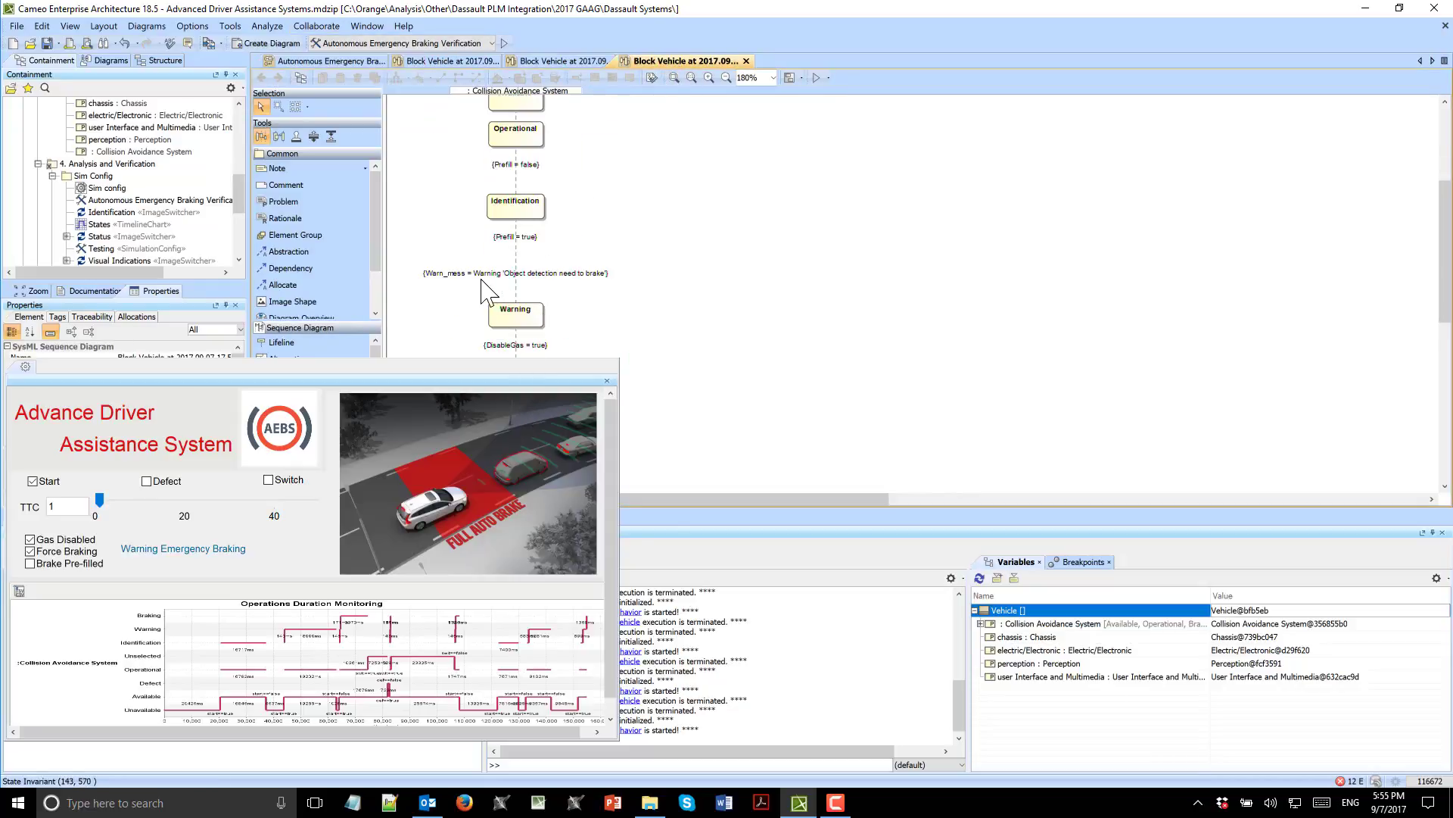
{"action": "scroll", "coordinate": [569, 297], "scroll_direction": "down", "scroll_amount": 4}
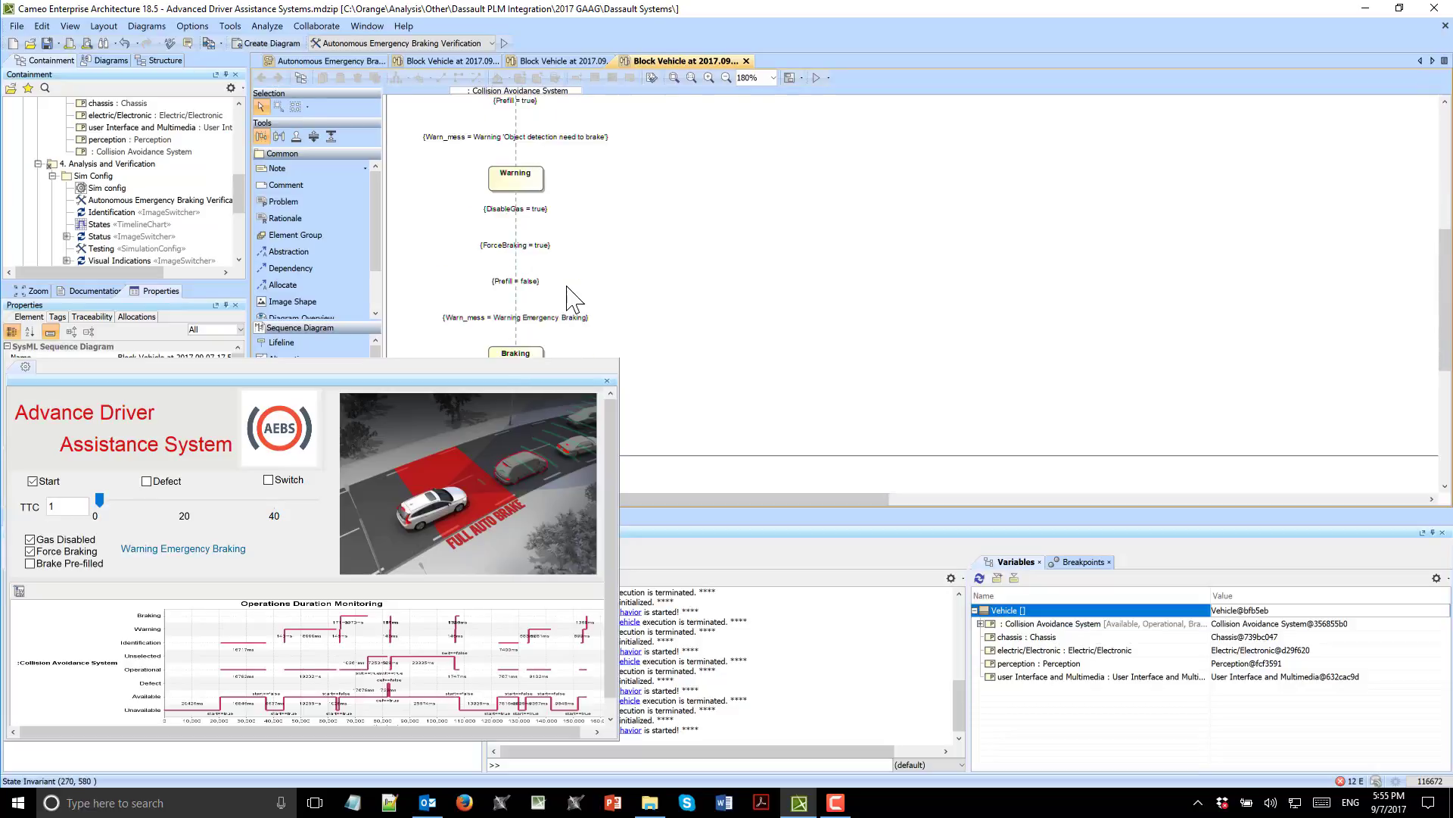
- Delete the {ForceBraking = true} and {Prefill = false} state invariants
{"action": "left_click", "coordinate": [529, 362]}
{"action": "left_click", "coordinate": [542, 244]}
{"action": "key", "text": "Delete"}
{"action": "left_click", "coordinate": [533, 281]}
{"action": "key", "text": "Delete"}
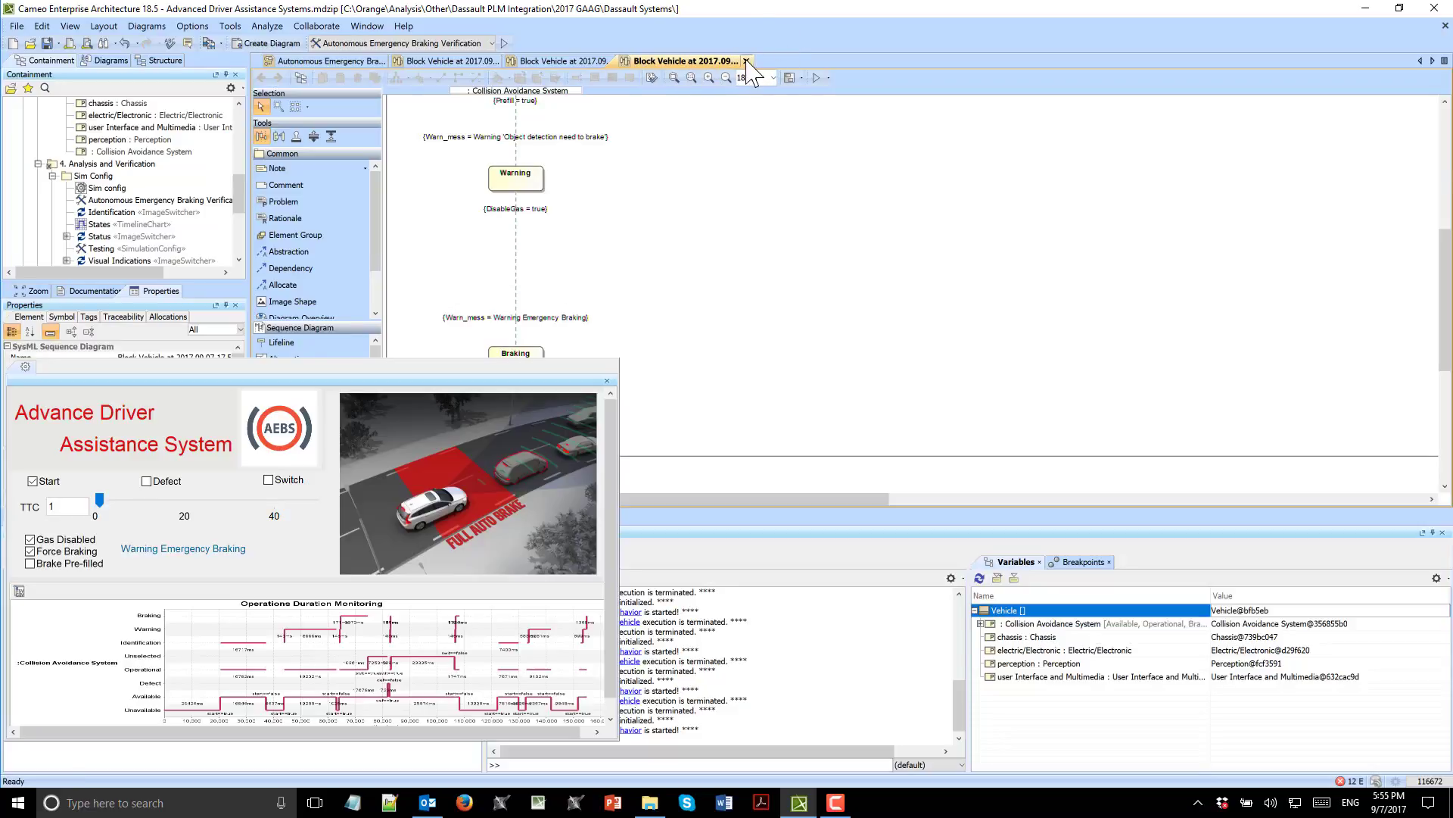
- Close the recorded sequence diagram and terminate the simulation session
{"action": "left_click", "coordinate": [746, 61]}
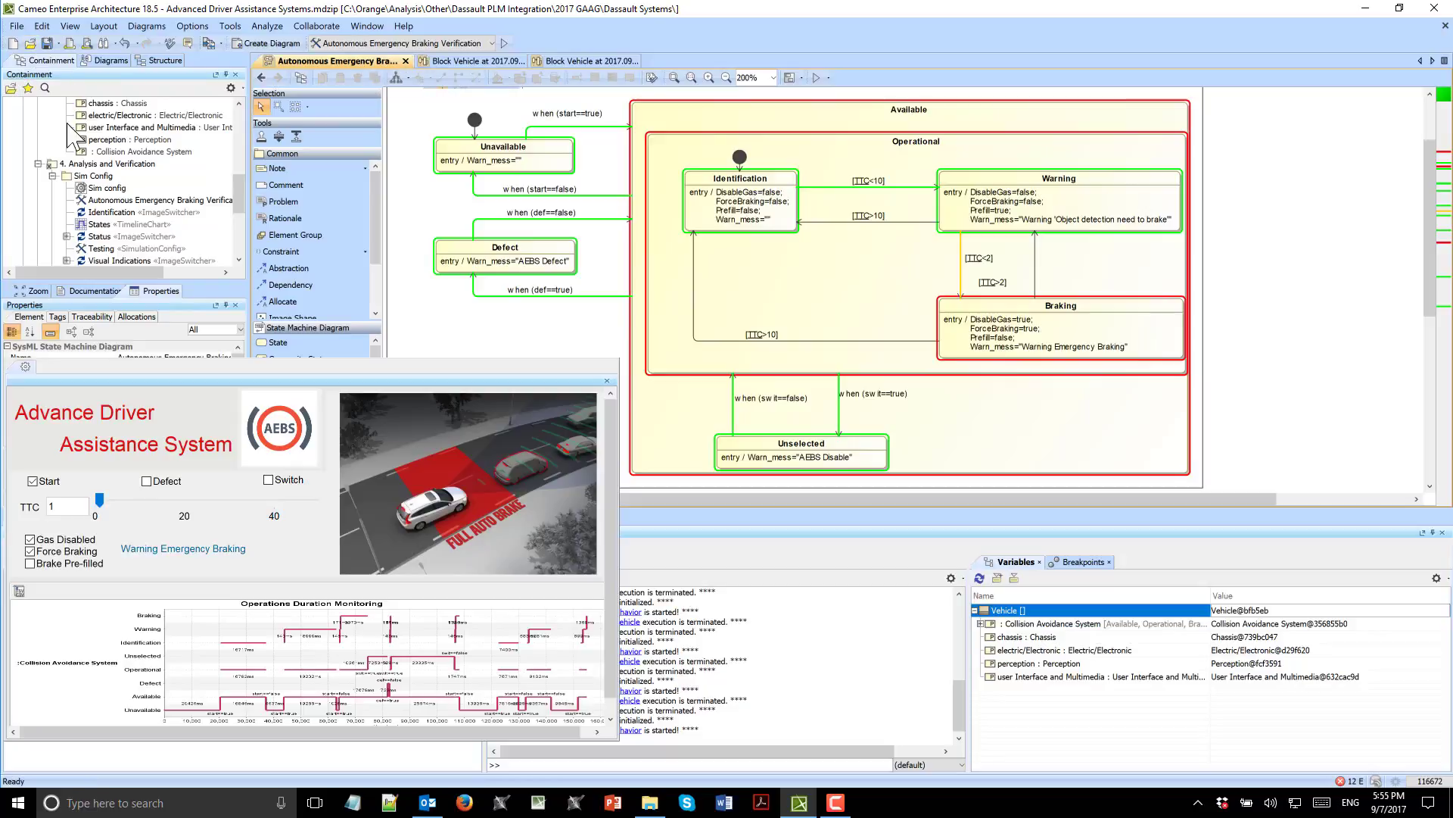
{"action": "left_click", "coordinate": [293, 366]}
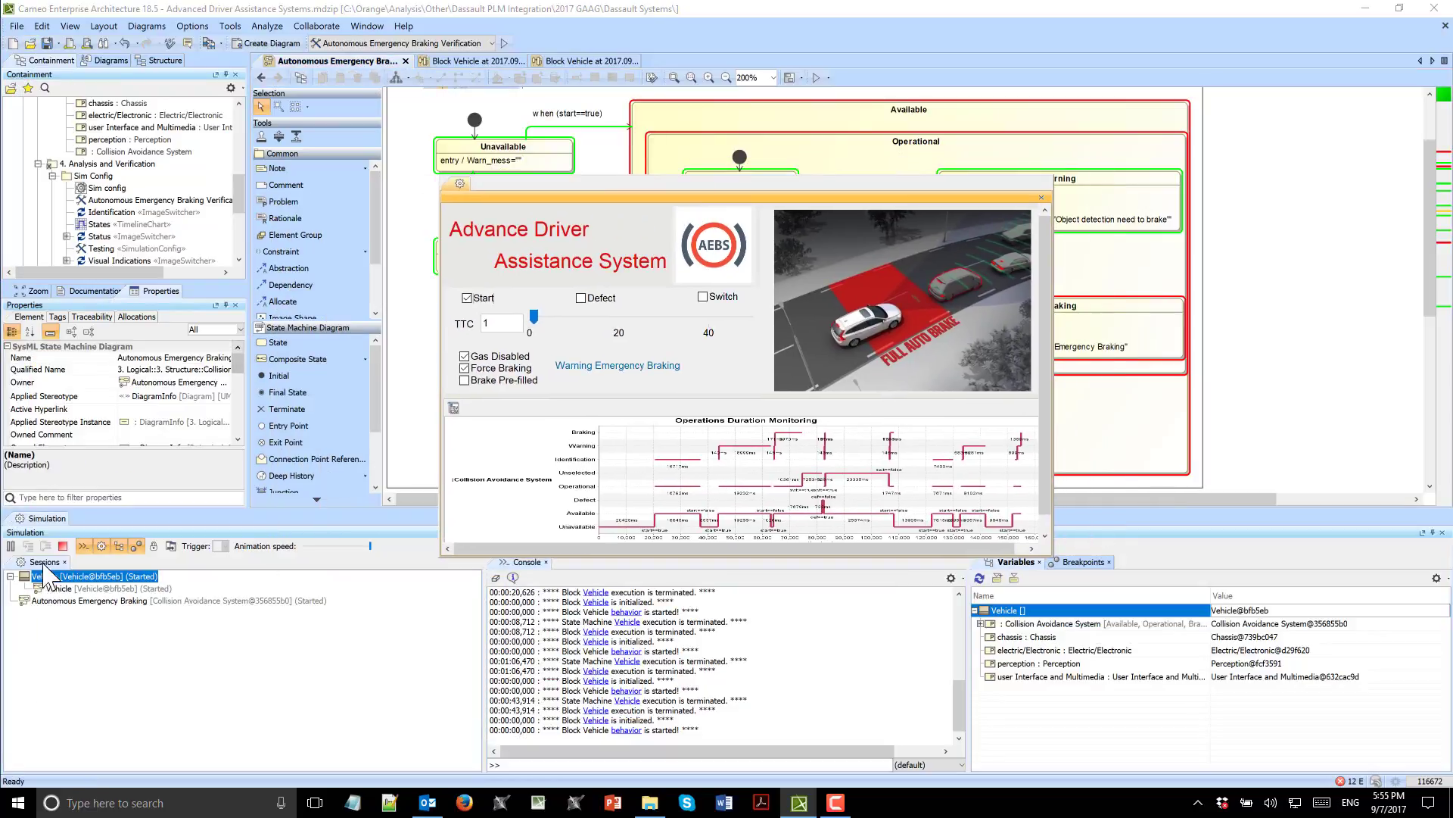
{"action": "left_click", "coordinate": [63, 546]}
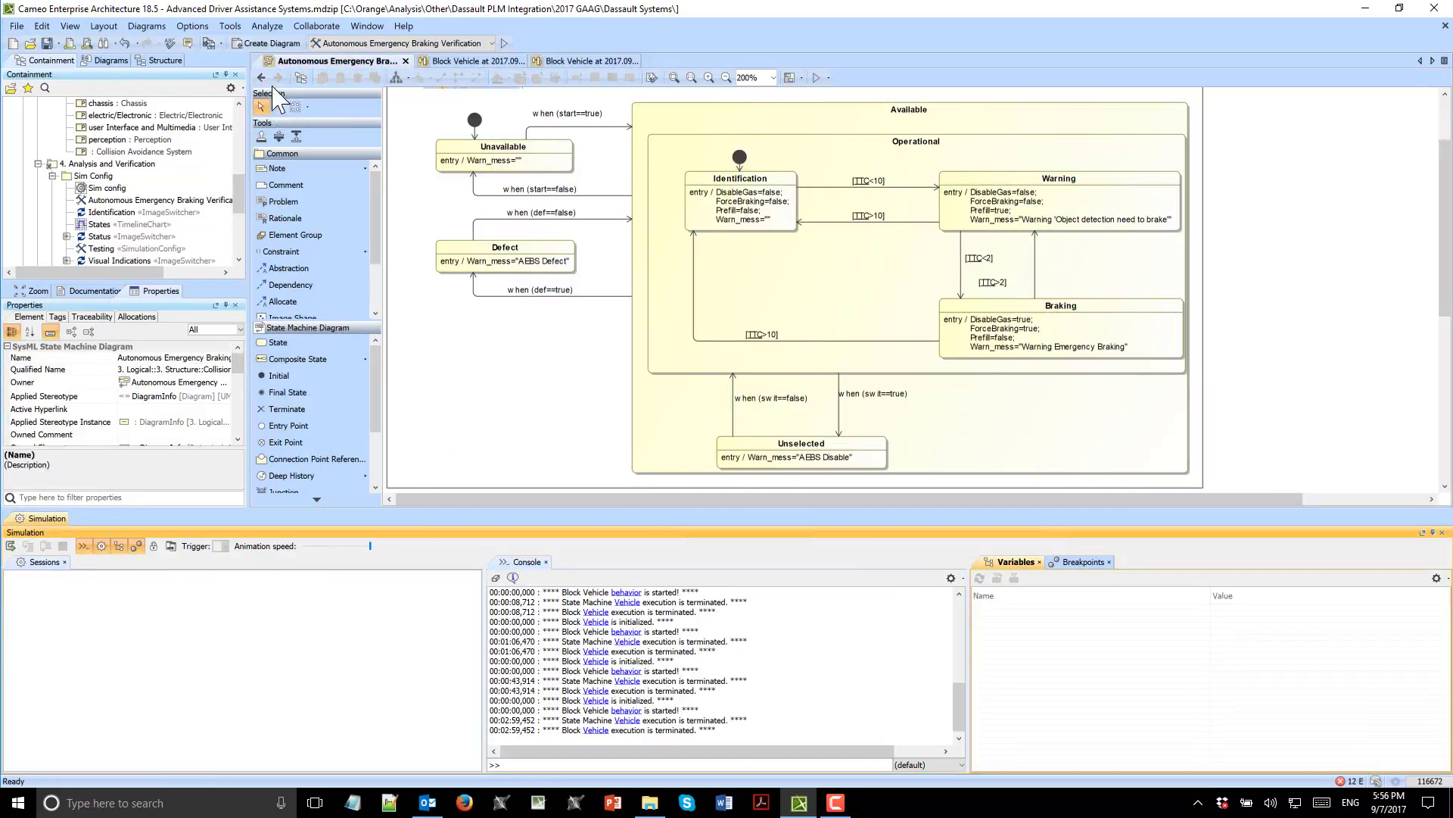
- Return to the Analysis and verification overview and open the Test Cases Orchestration diagram
{"action": "left_click", "coordinate": [261, 78]}
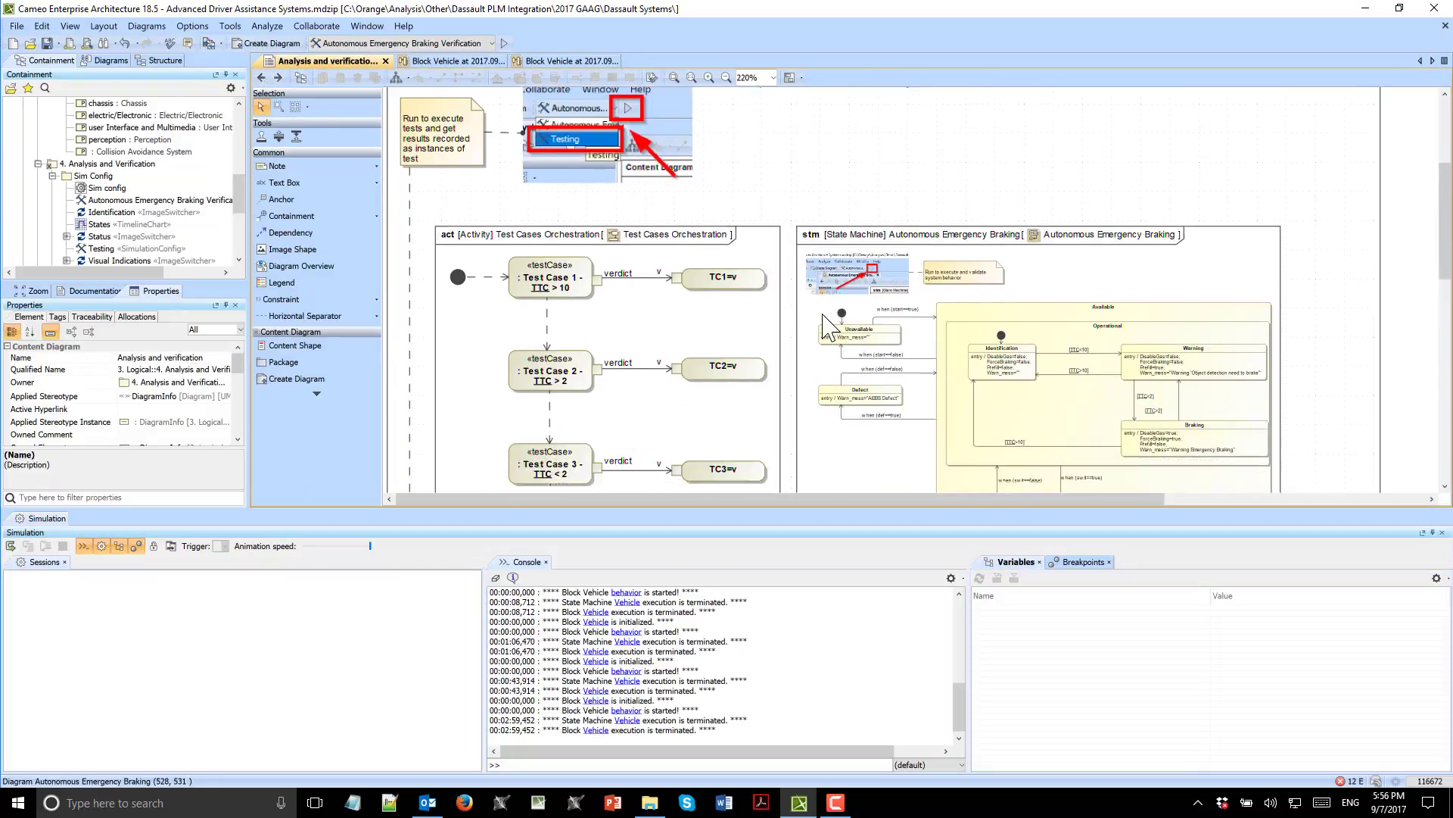
{"action": "scroll", "coordinate": [831, 329], "scroll_direction": "up", "scroll_amount": 2}
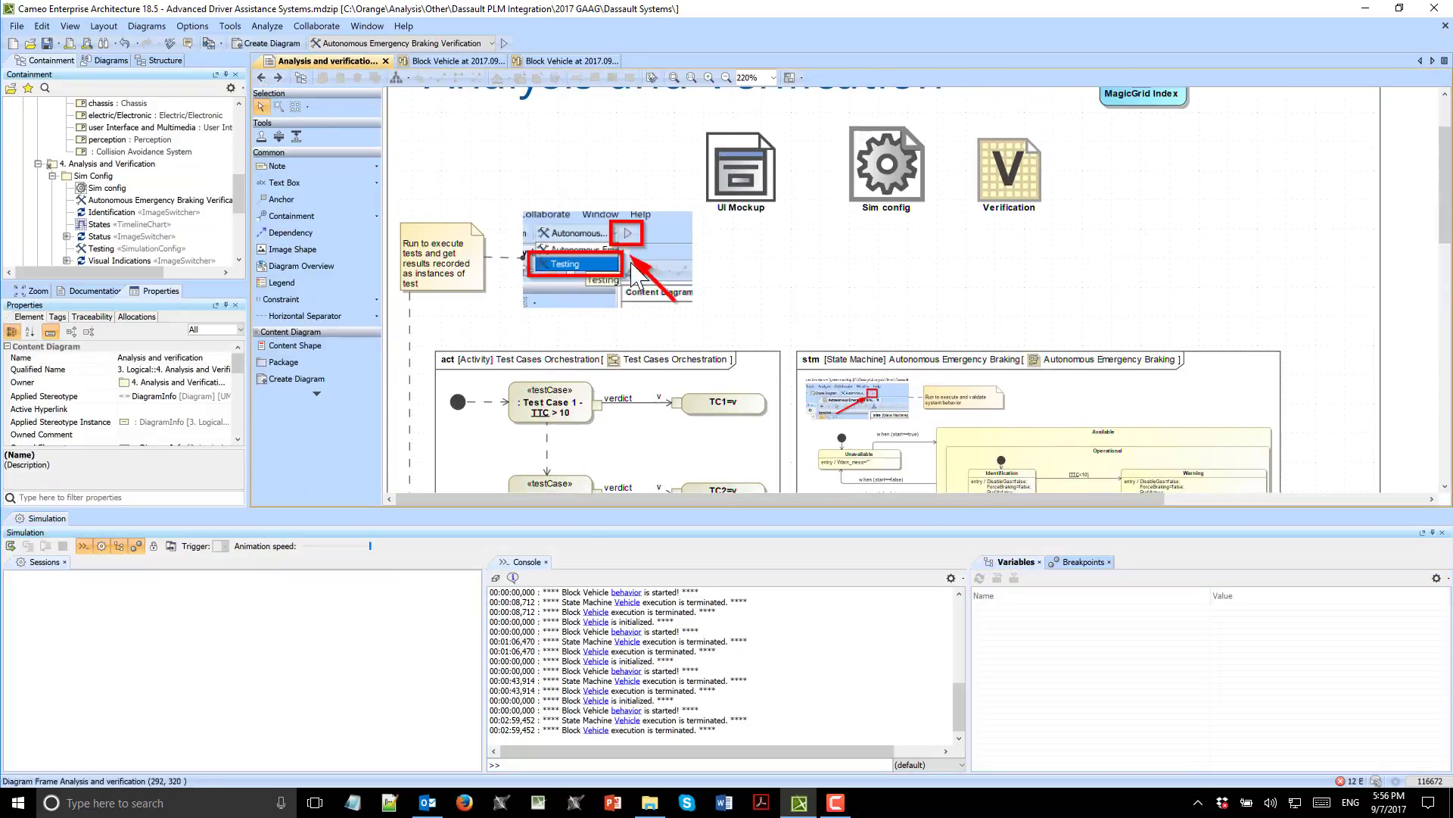
{"action": "scroll", "coordinate": [643, 401], "scroll_direction": "down", "scroll_amount": 3}
{"action": "scroll", "coordinate": [617, 280], "scroll_direction": "down", "scroll_amount": 1}
{"action": "left_click", "coordinate": [617, 280]}
{"action": "double_click", "coordinate": [617, 280]}
- Try dropping the Block Vehicle recording into the activity diagram, then undo and delete it
{"action": "scroll", "coordinate": [108, 206], "scroll_direction": "down", "scroll_amount": 5}
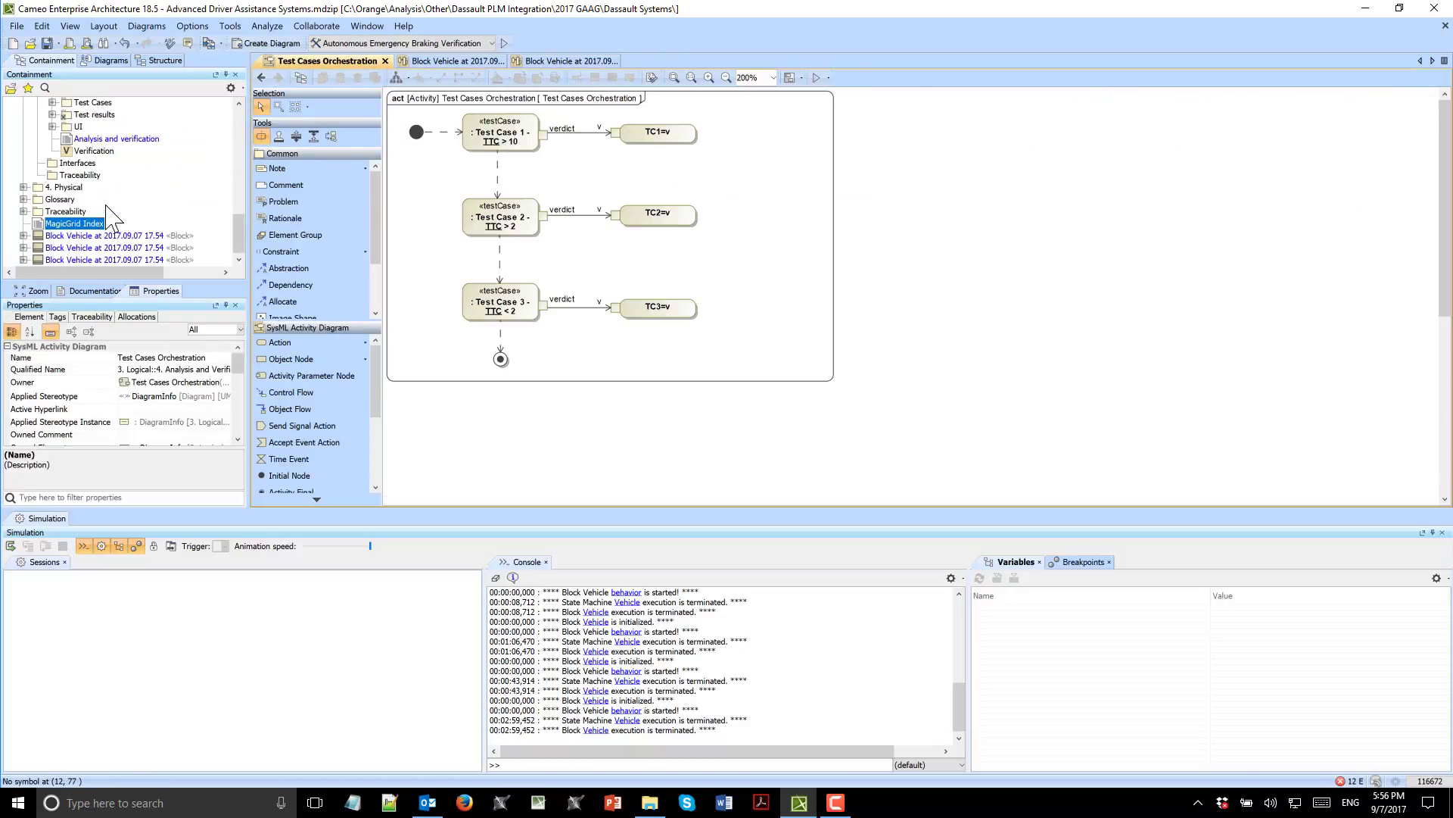
{"action": "left_click_drag", "start_coordinate": [49, 236], "coordinate": [476, 414]}
{"action": "key", "text": "ctrl+z"}
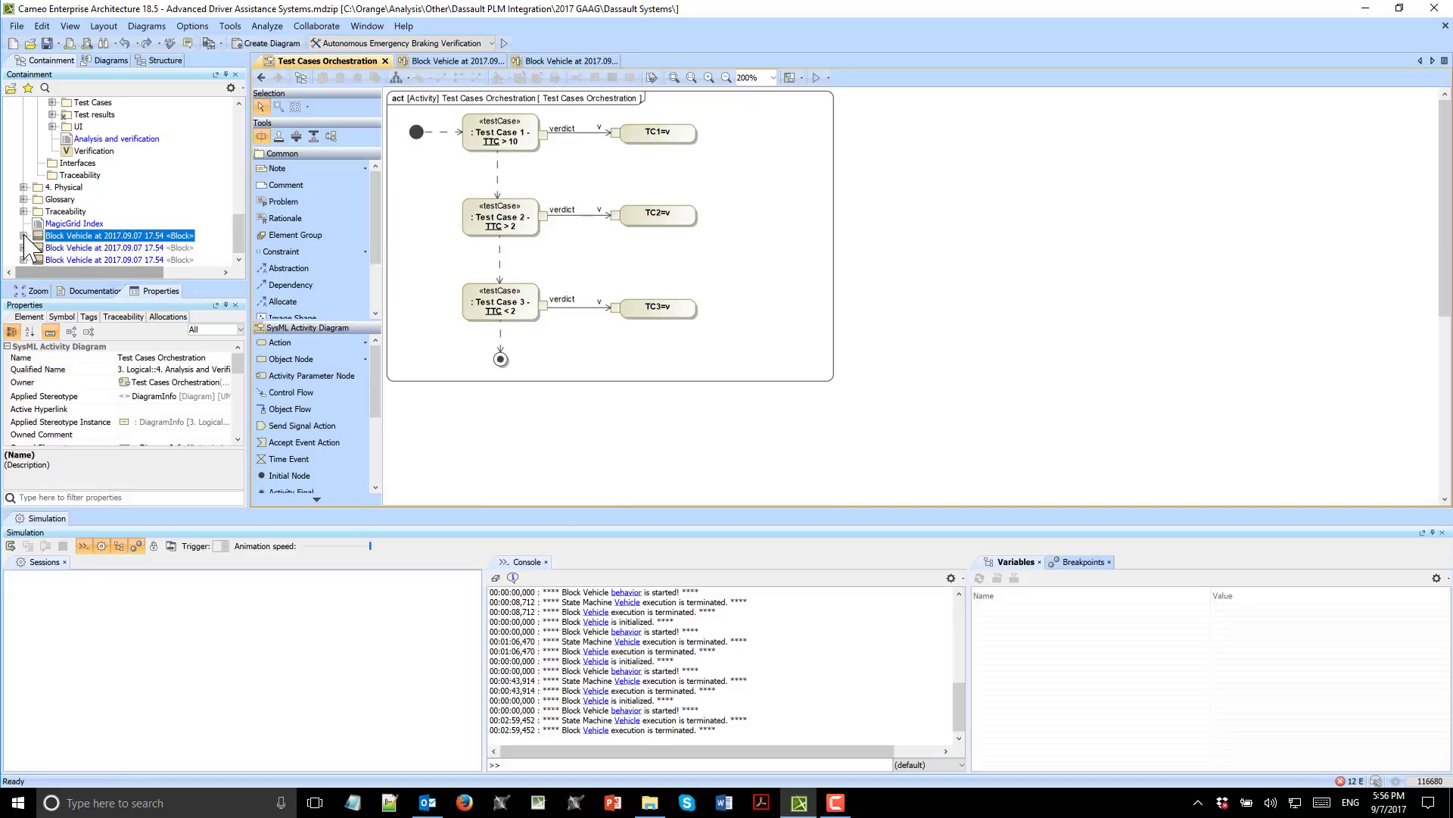
{"action": "left_click", "coordinate": [80, 259]}
{"action": "left_click_drag", "start_coordinate": [80, 260], "coordinate": [514, 428]}
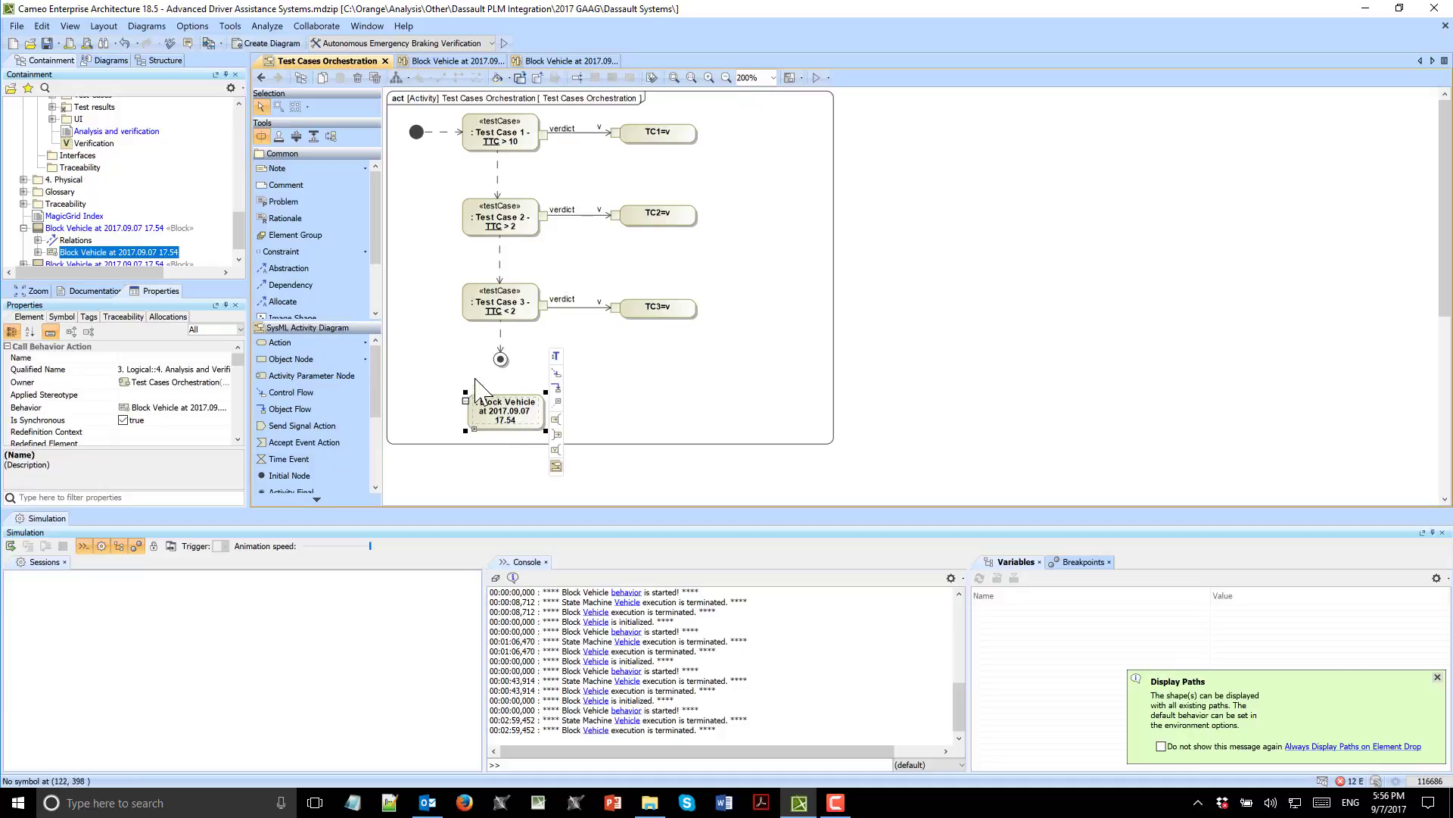
{"action": "key", "text": "Delete"}
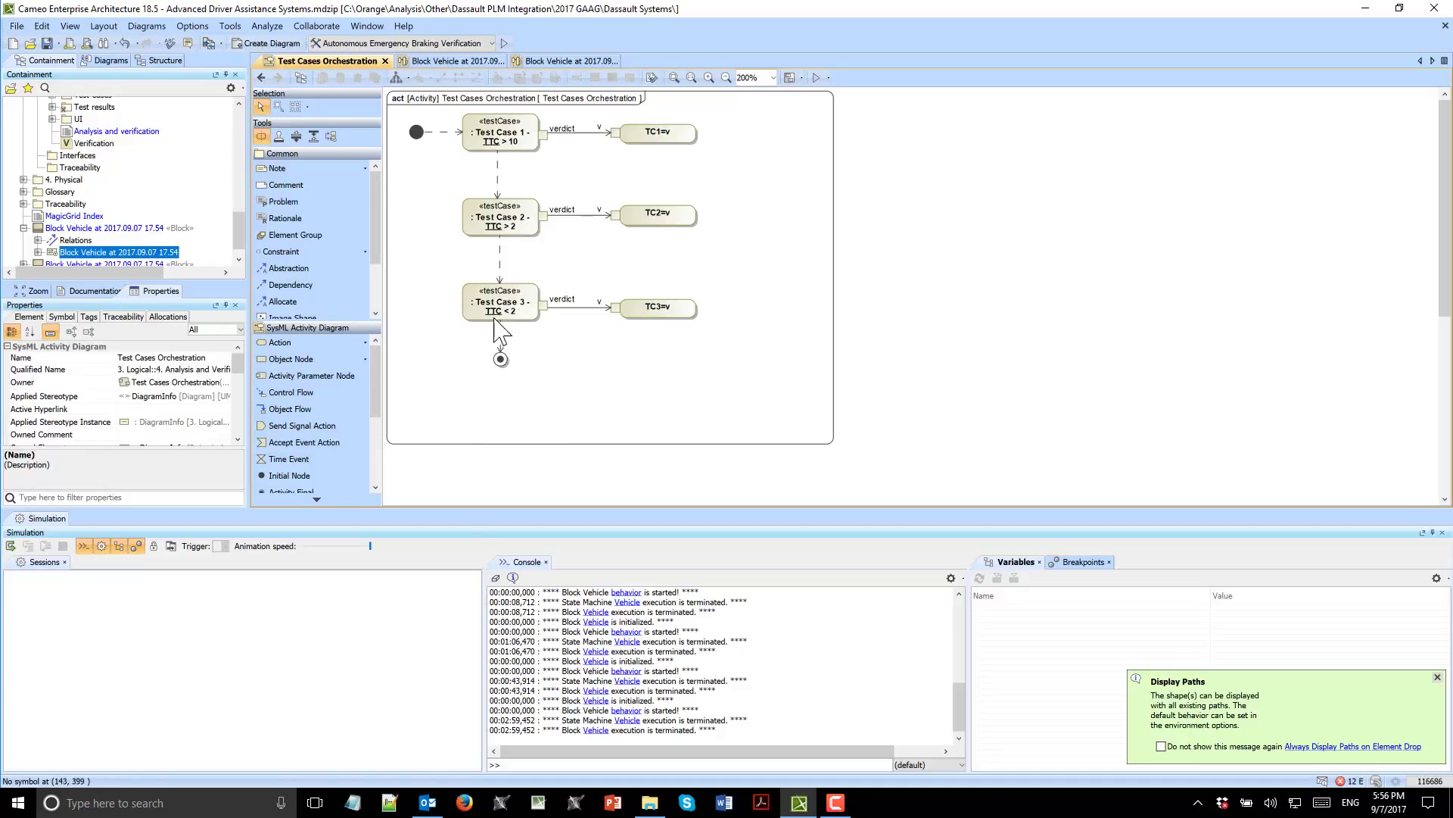
- Inspect Test Case 1 (TTC > 10), 2 (TTC > 2) and 3 (TTC < 2) diagrams in turn
{"action": "double_click", "coordinate": [470, 143]}
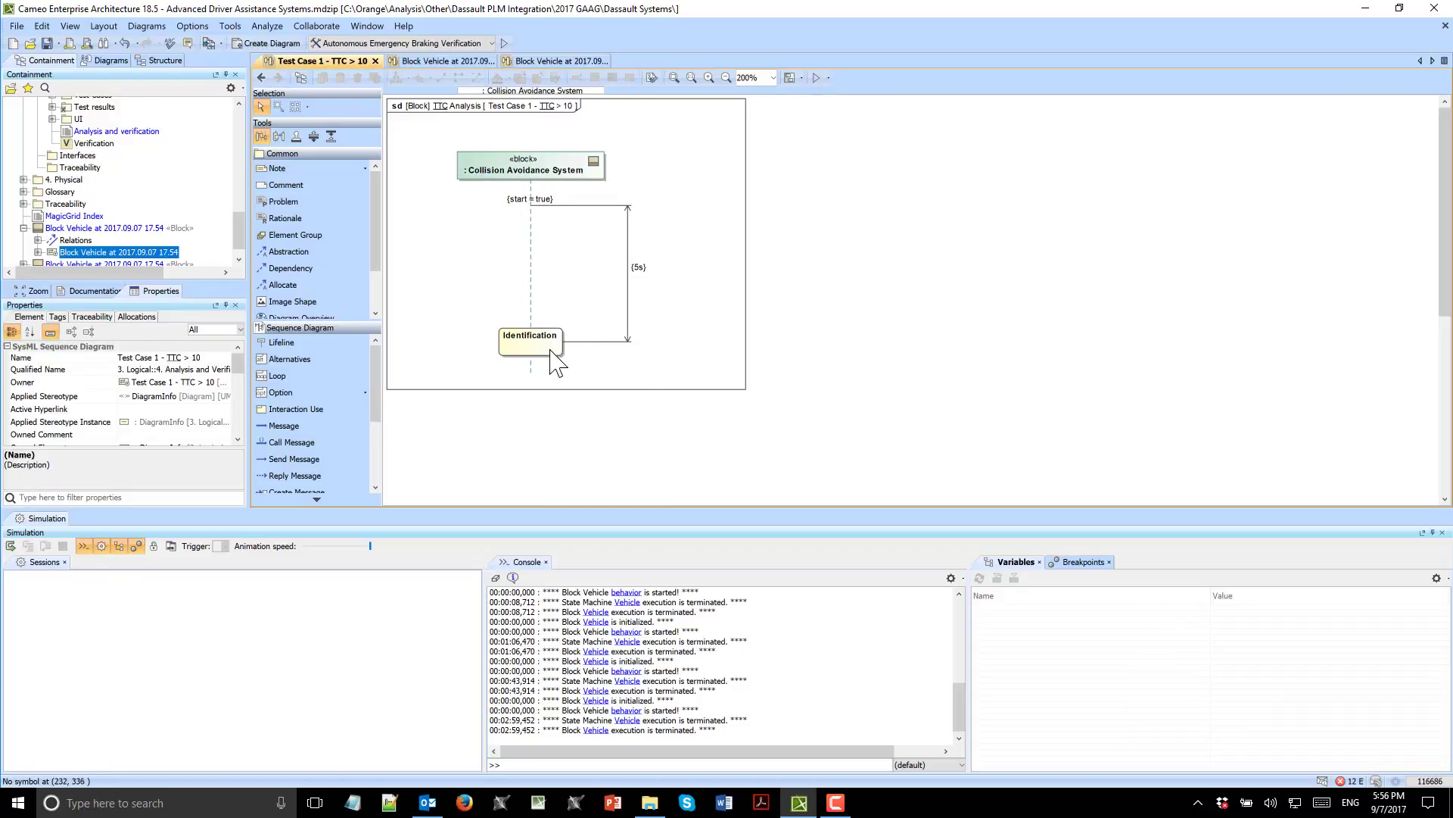
{"action": "left_click", "coordinate": [262, 77]}
{"action": "double_click", "coordinate": [478, 227]}
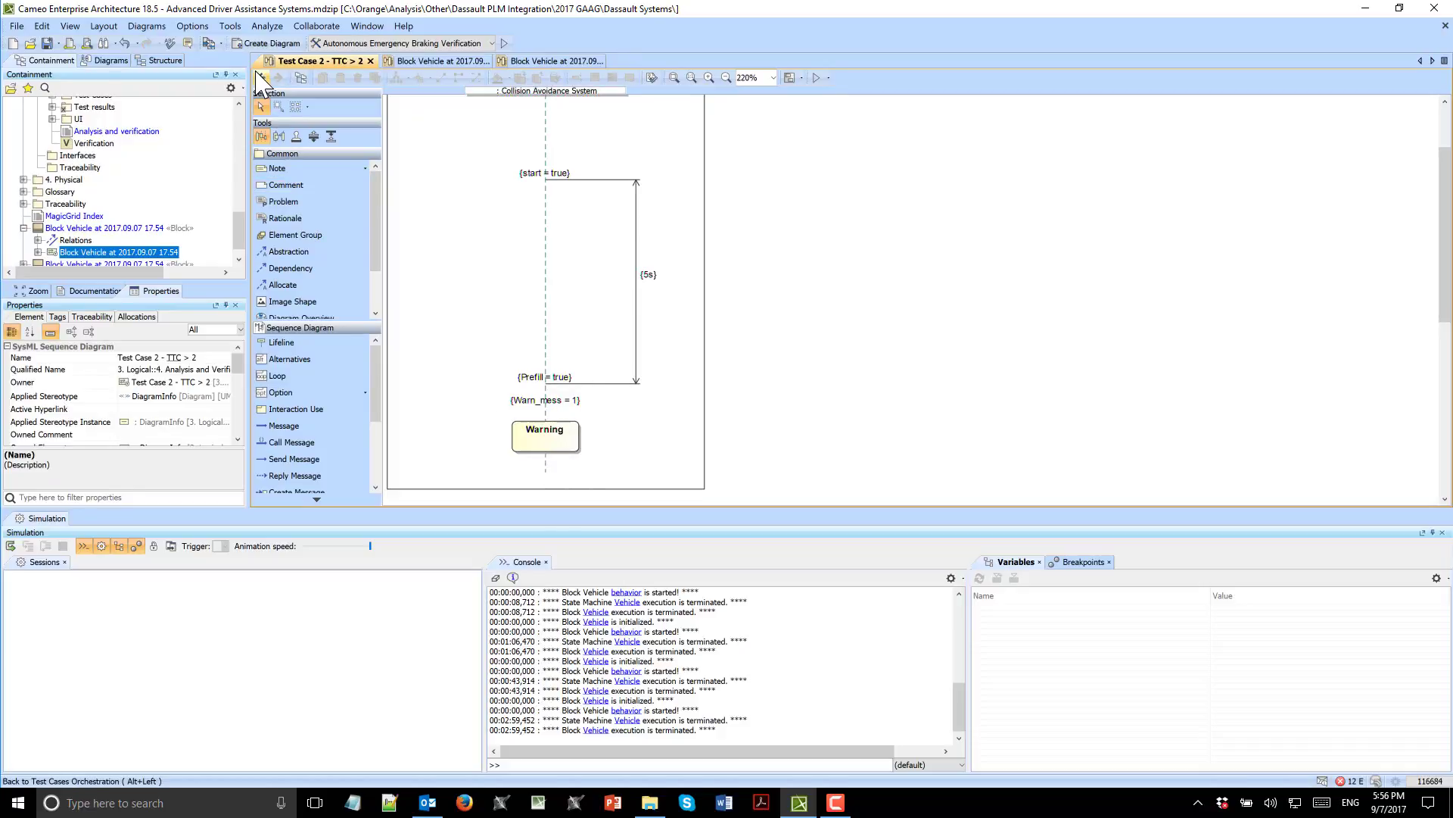
{"action": "key", "text": "alt+Left"}
{"action": "double_click", "coordinate": [499, 303]}
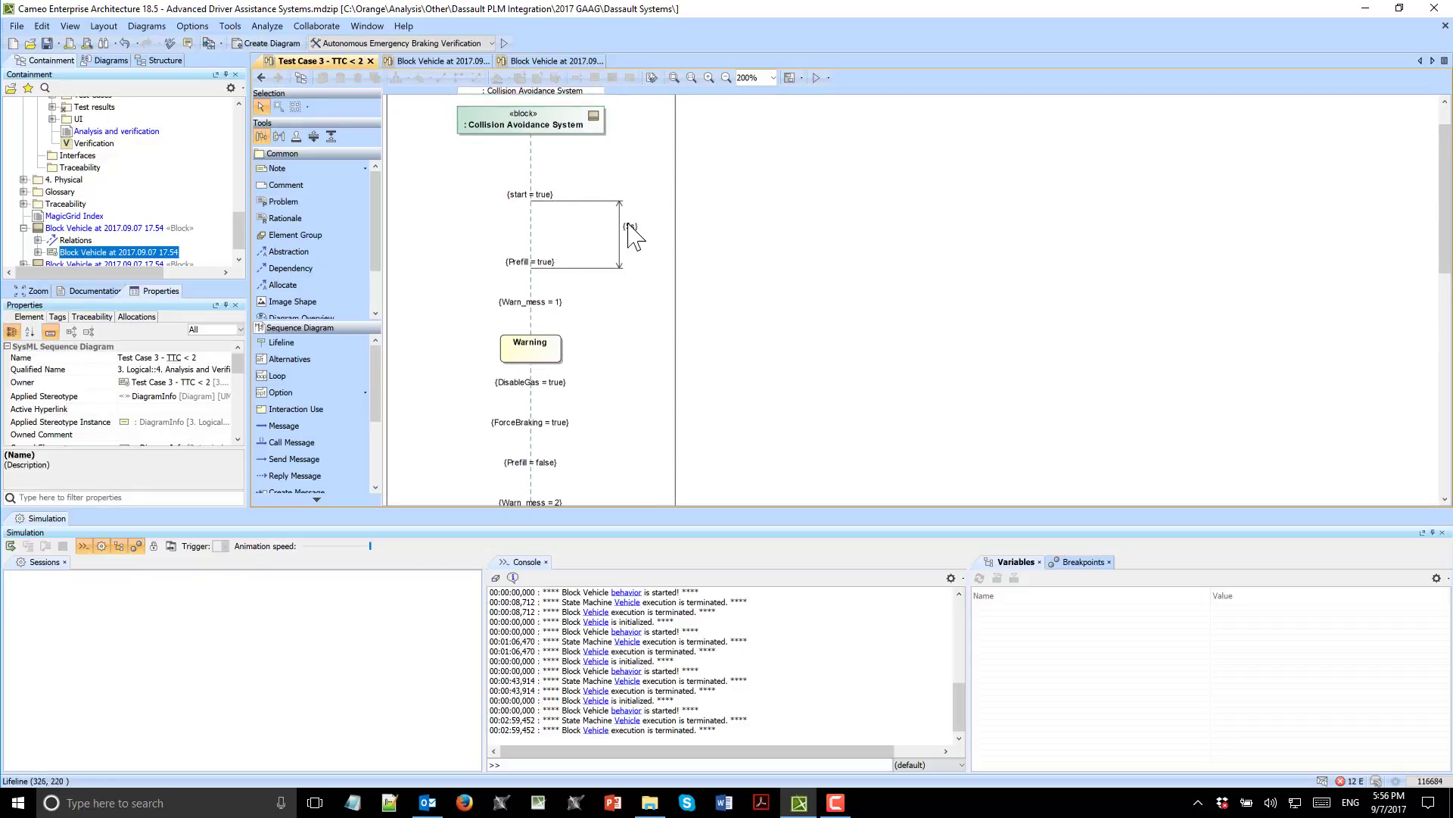
{"action": "scroll", "coordinate": [640, 242], "scroll_direction": "down", "scroll_amount": 1}
{"action": "scroll", "coordinate": [637, 250], "scroll_direction": "down", "scroll_amount": 1}
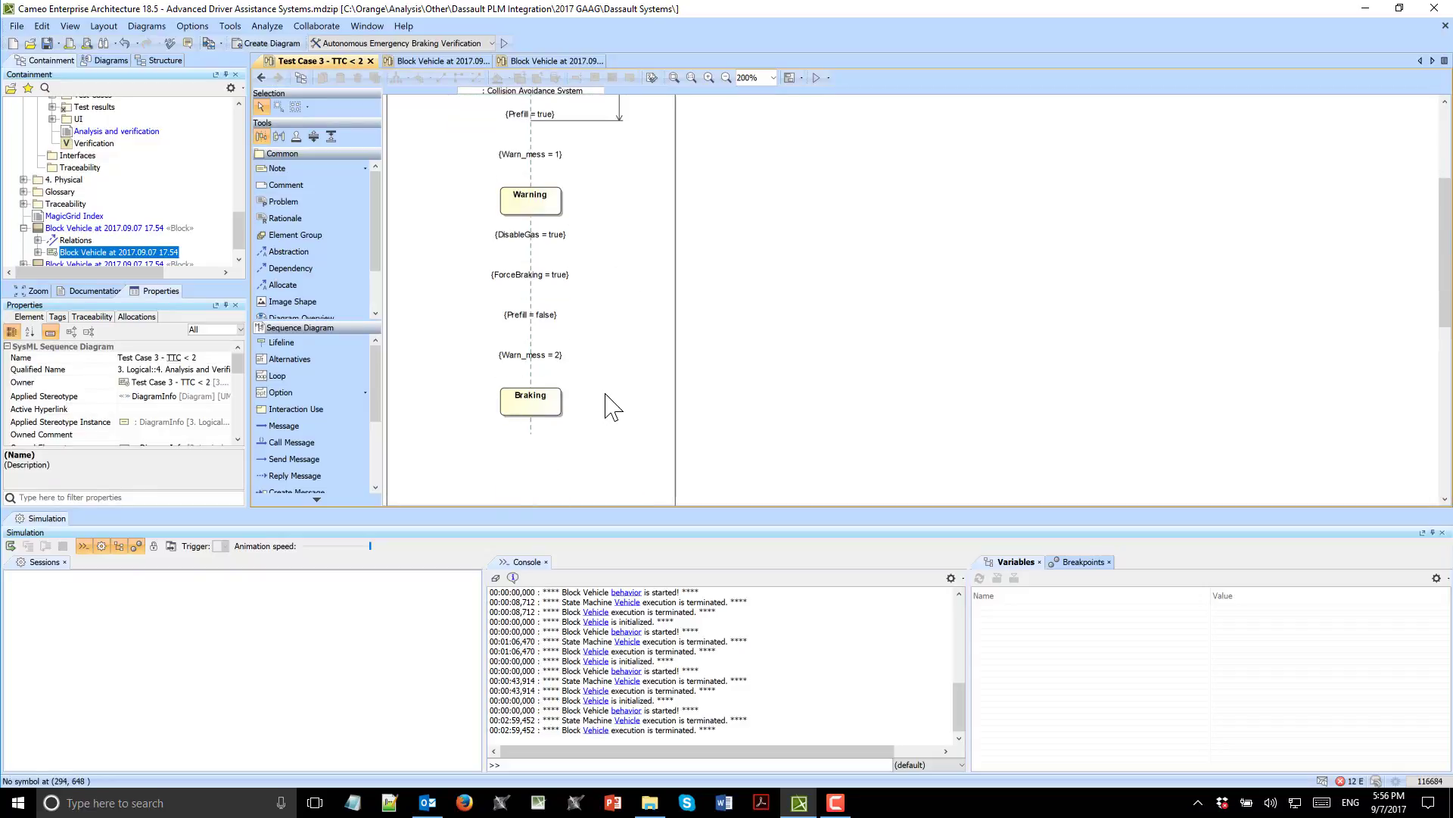
{"action": "left_click", "coordinate": [261, 77]}
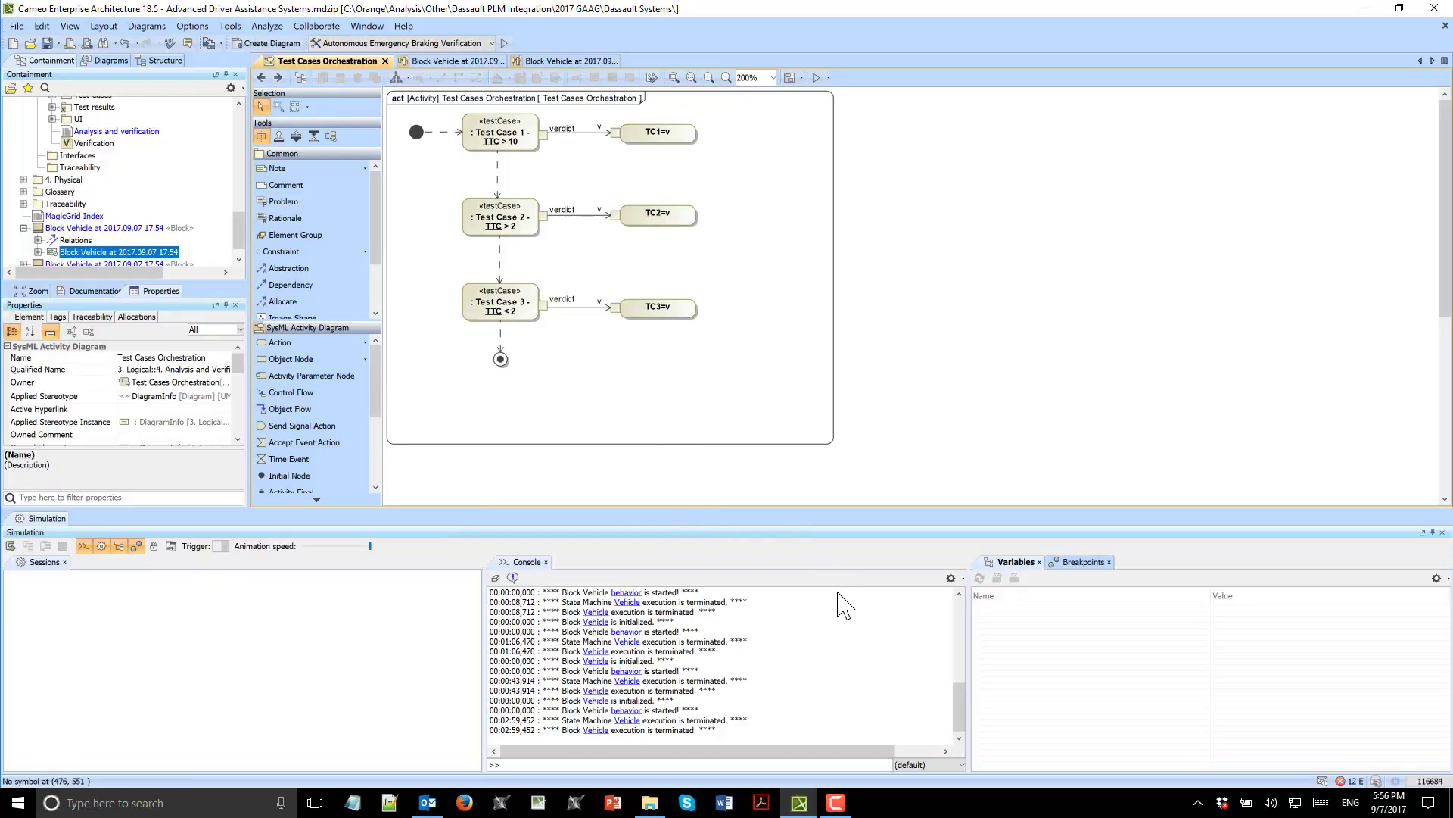
- Check the simulation Breakpoints and Variables lists, then return to the Analysis and verification diagram
{"action": "left_click", "coordinate": [1069, 563]}
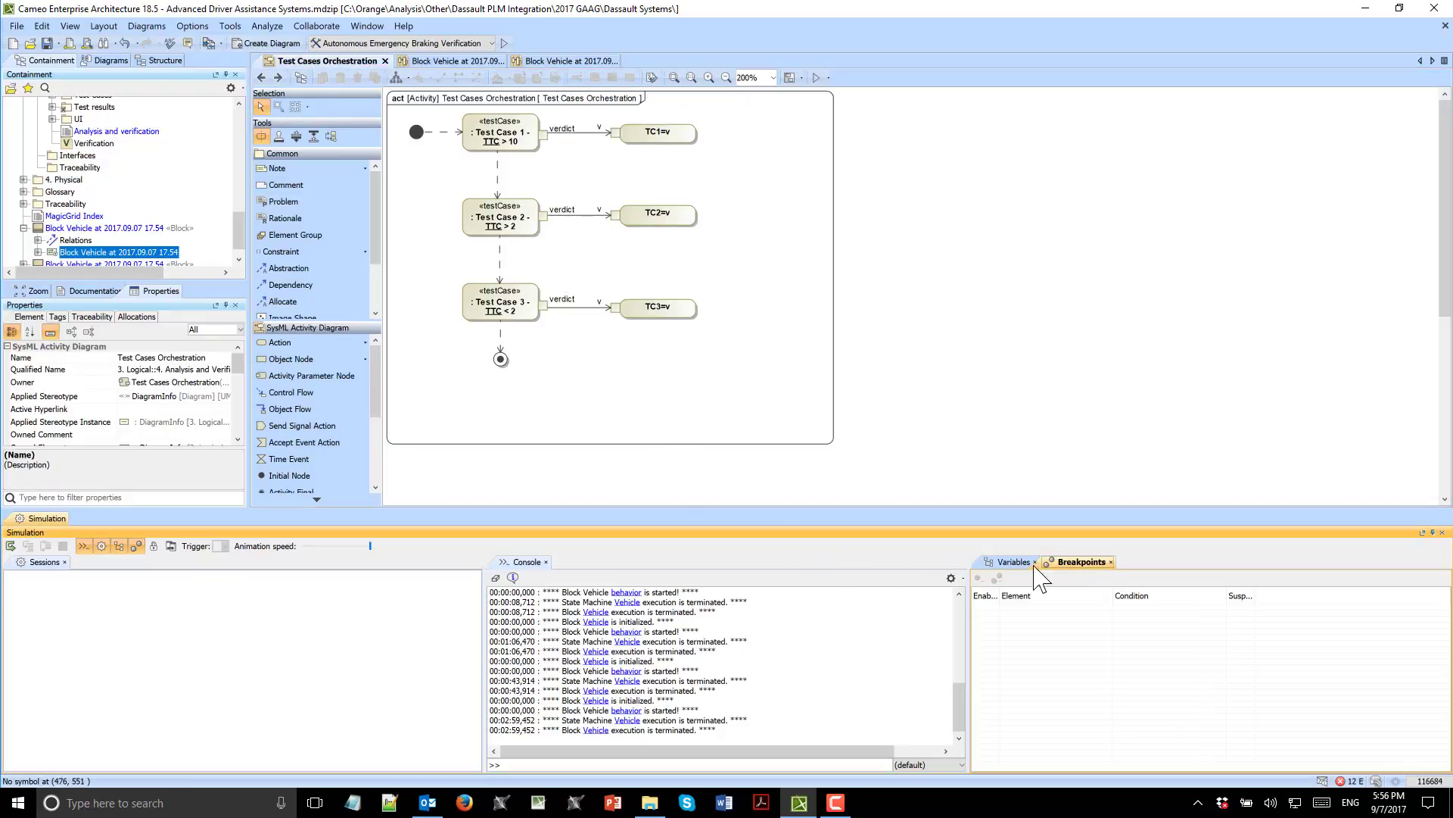
{"action": "left_click", "coordinate": [996, 564]}
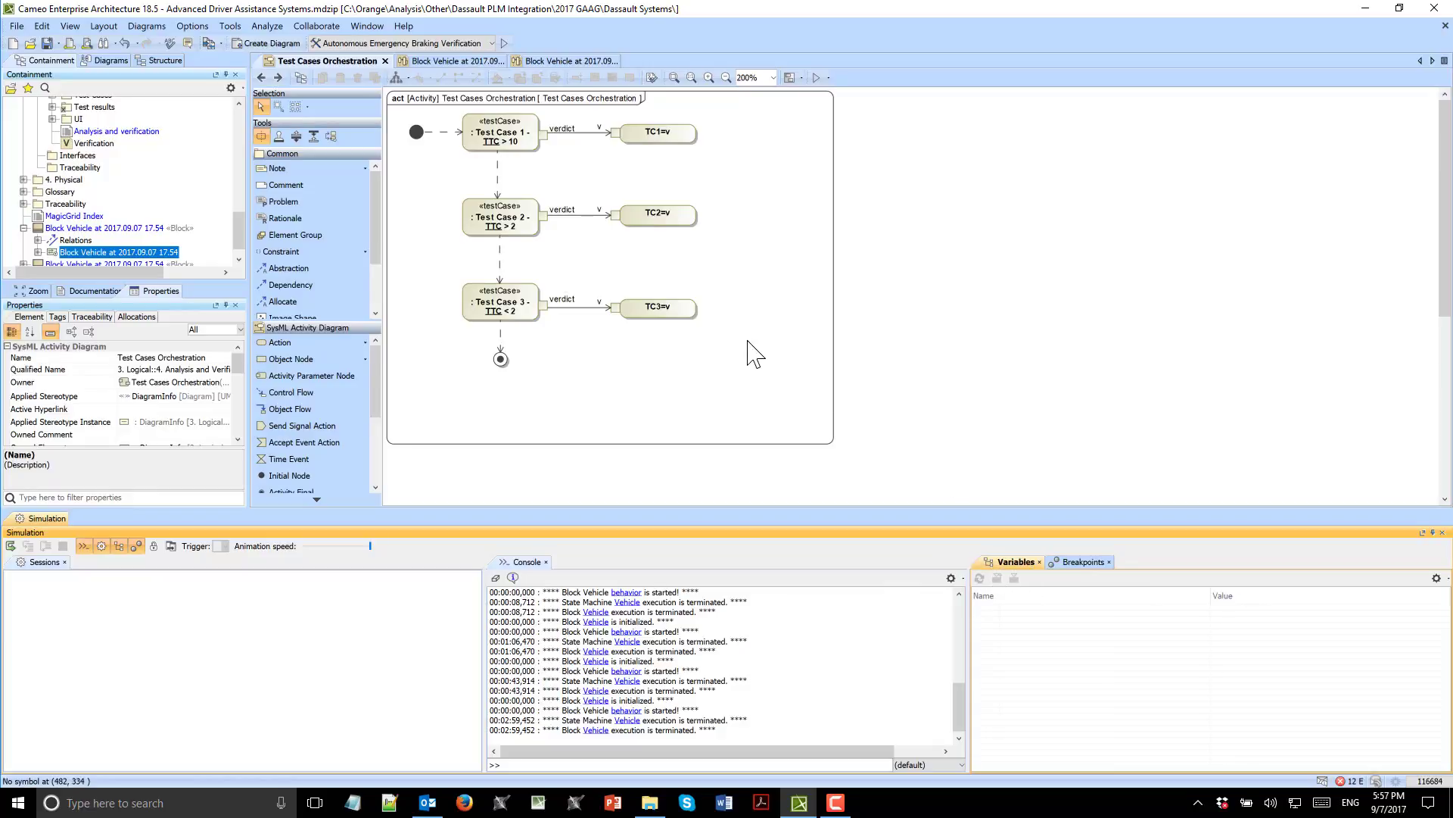
{"action": "left_click", "coordinate": [262, 78]}
{"action": "scroll", "coordinate": [606, 409], "scroll_direction": "up", "scroll_amount": 3, "text": "ctrl"}
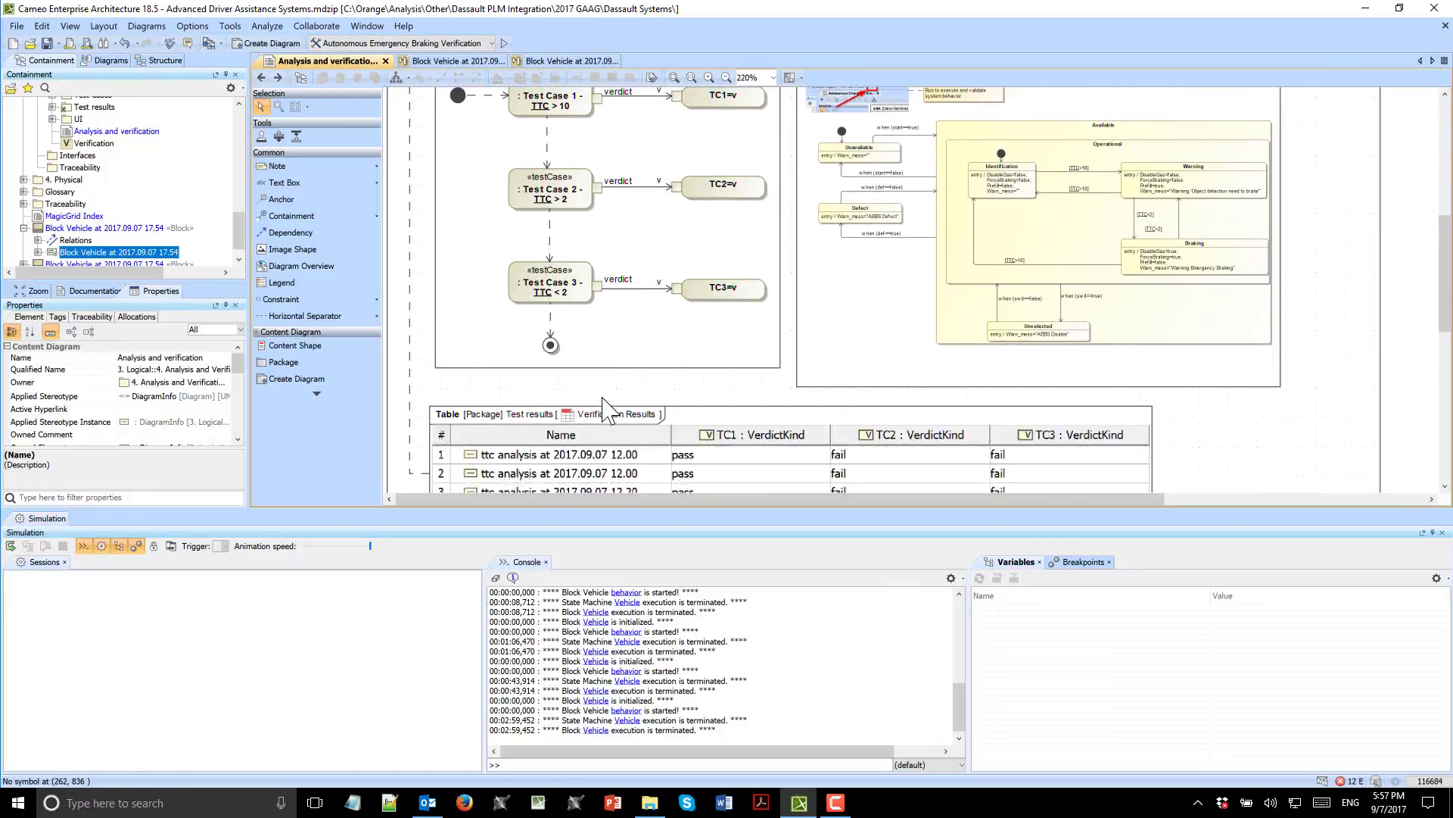
{"action": "scroll", "coordinate": [605, 409], "scroll_direction": "down", "scroll_amount": 3}
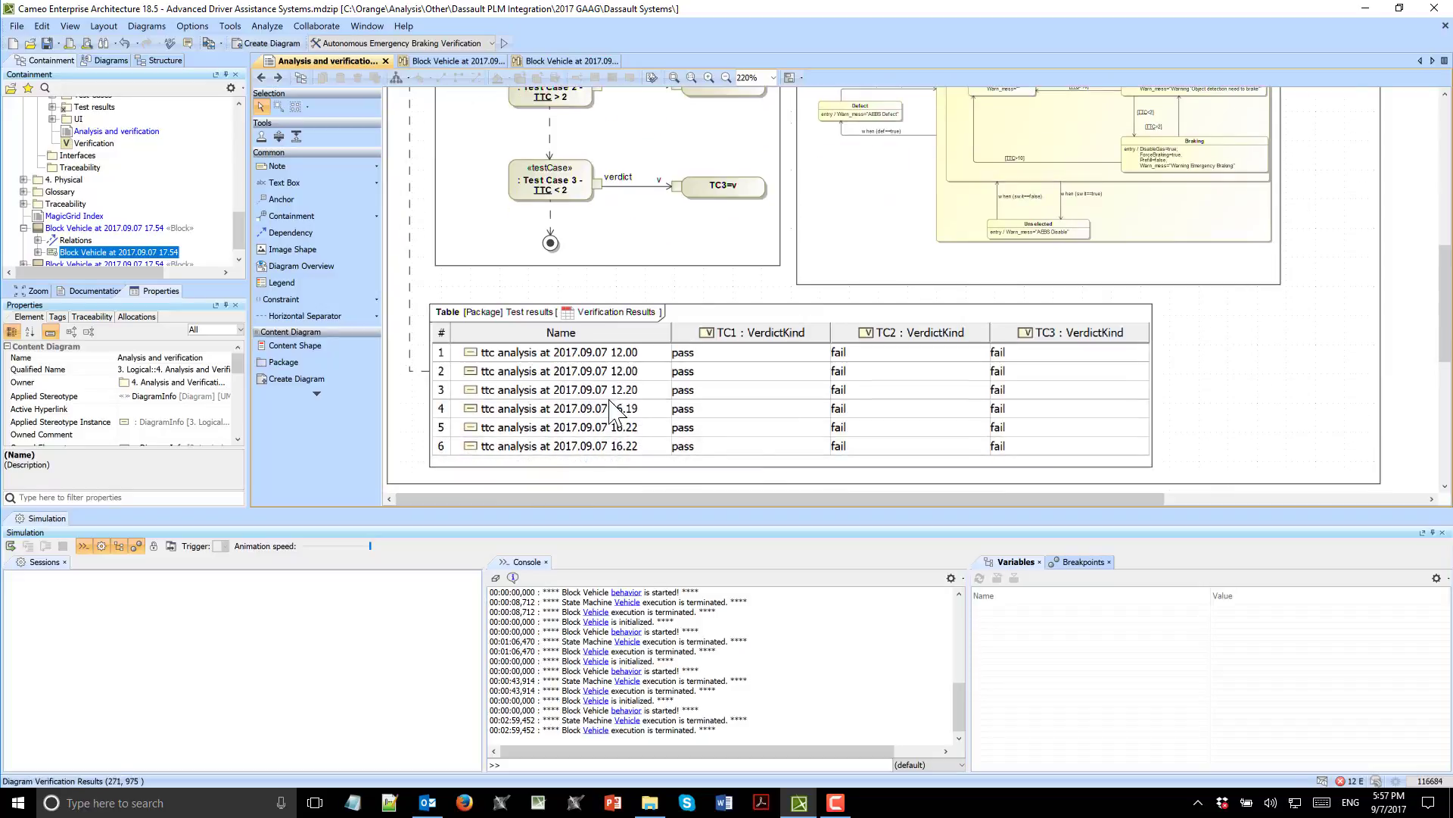
- Inspect the Verification Results table listing six ttc analysis runs
{"action": "left_click", "coordinate": [636, 463]}
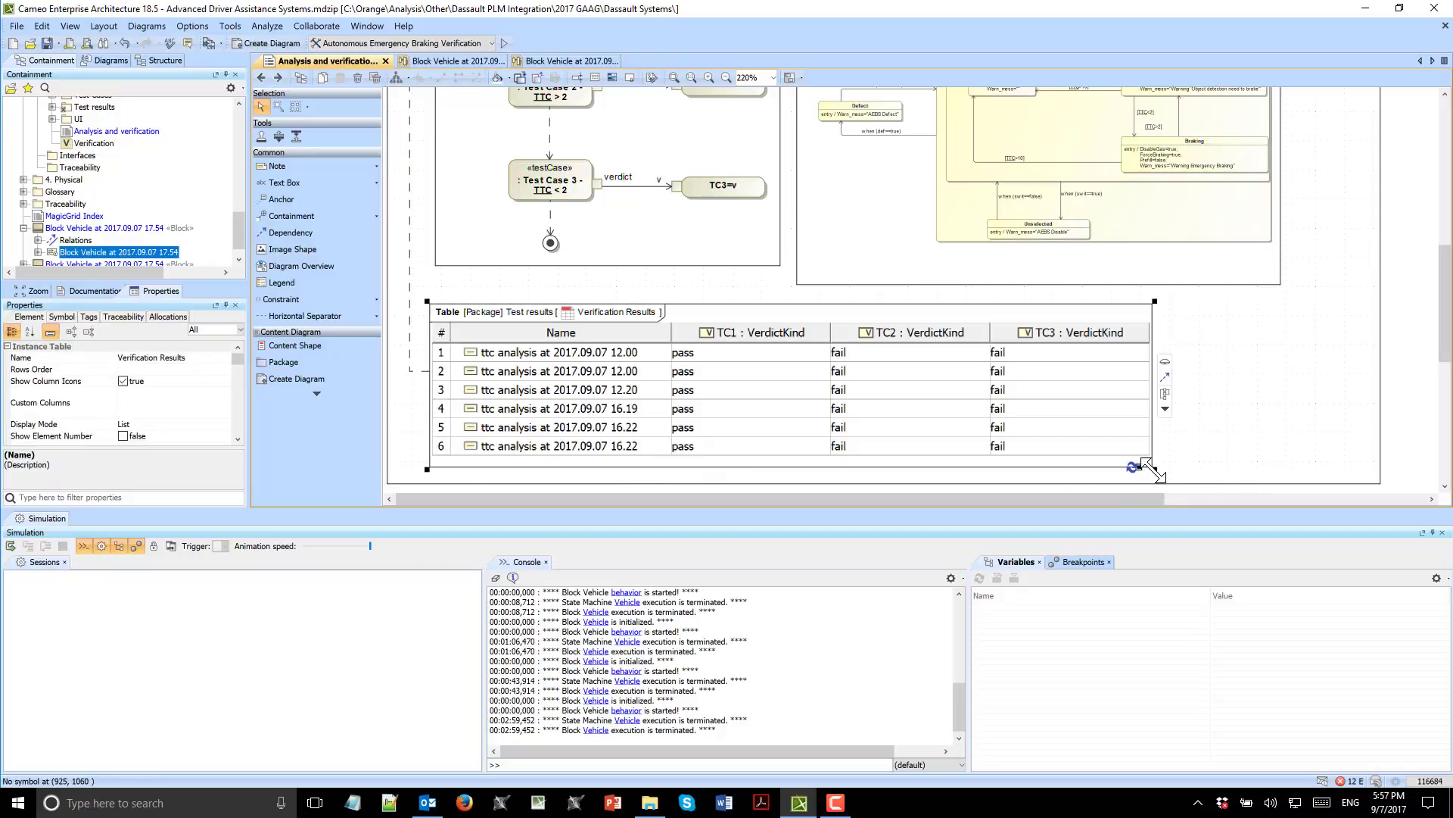
{"action": "left_click_drag", "start_coordinate": [1155, 469], "coordinate": [1163, 502]}
{"action": "left_click", "coordinate": [651, 224]}
{"action": "scroll", "coordinate": [604, 208], "scroll_direction": "up", "scroll_amount": 2}
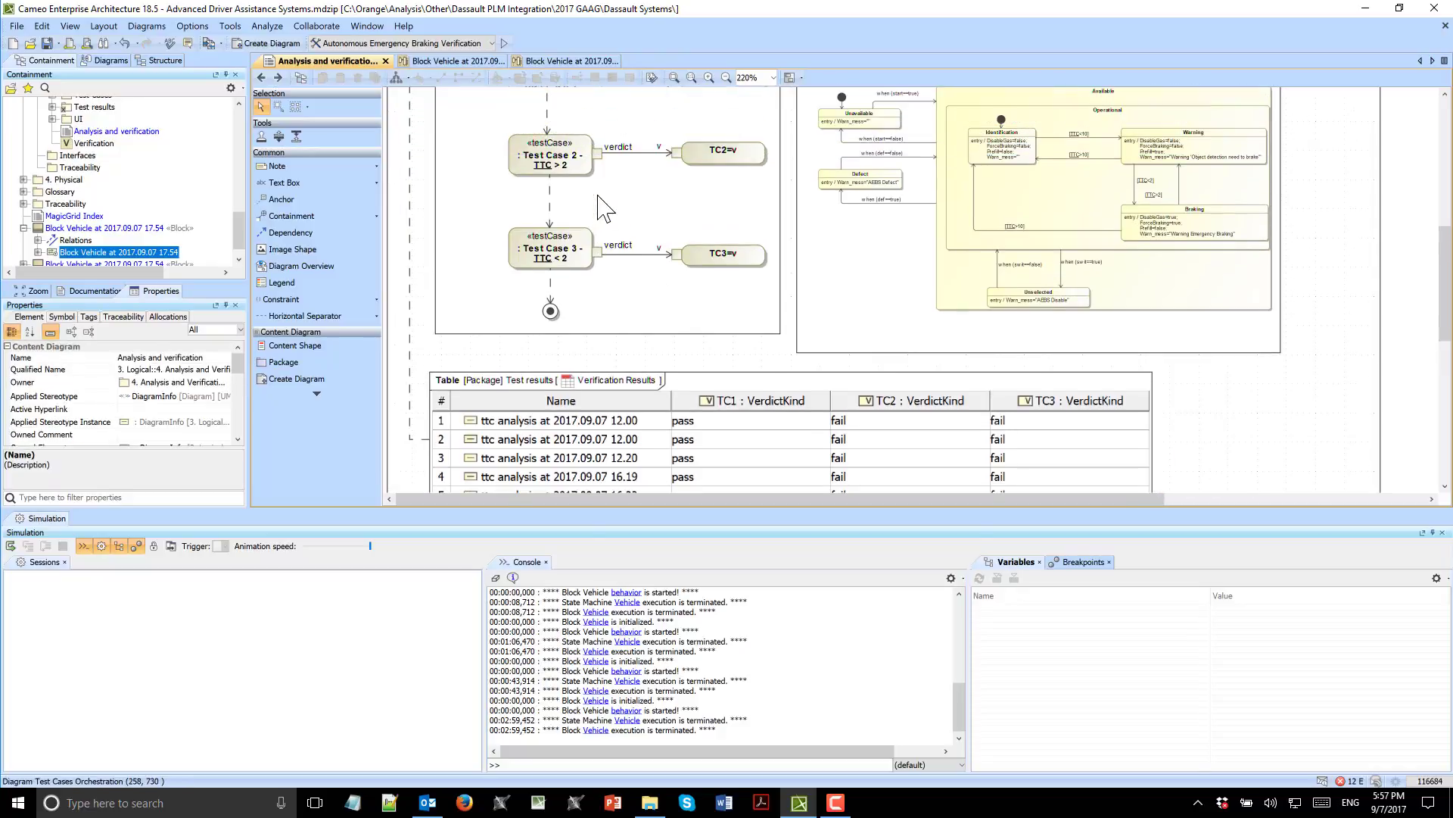
{"action": "scroll", "coordinate": [603, 208], "scroll_direction": "up", "scroll_amount": 5}
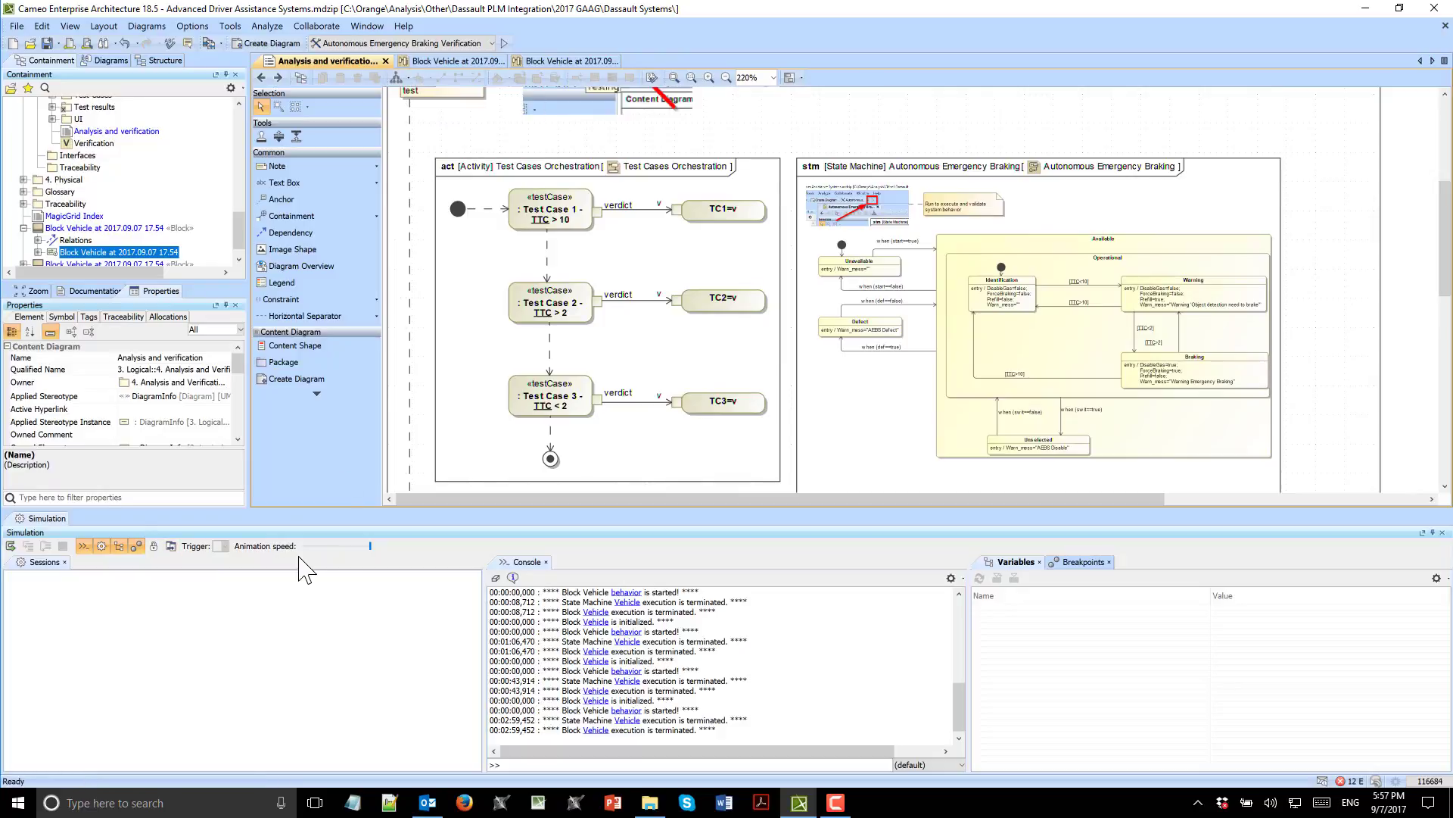
- Select the Testing simulation configuration and start running it
{"action": "left_click", "coordinate": [359, 548]}
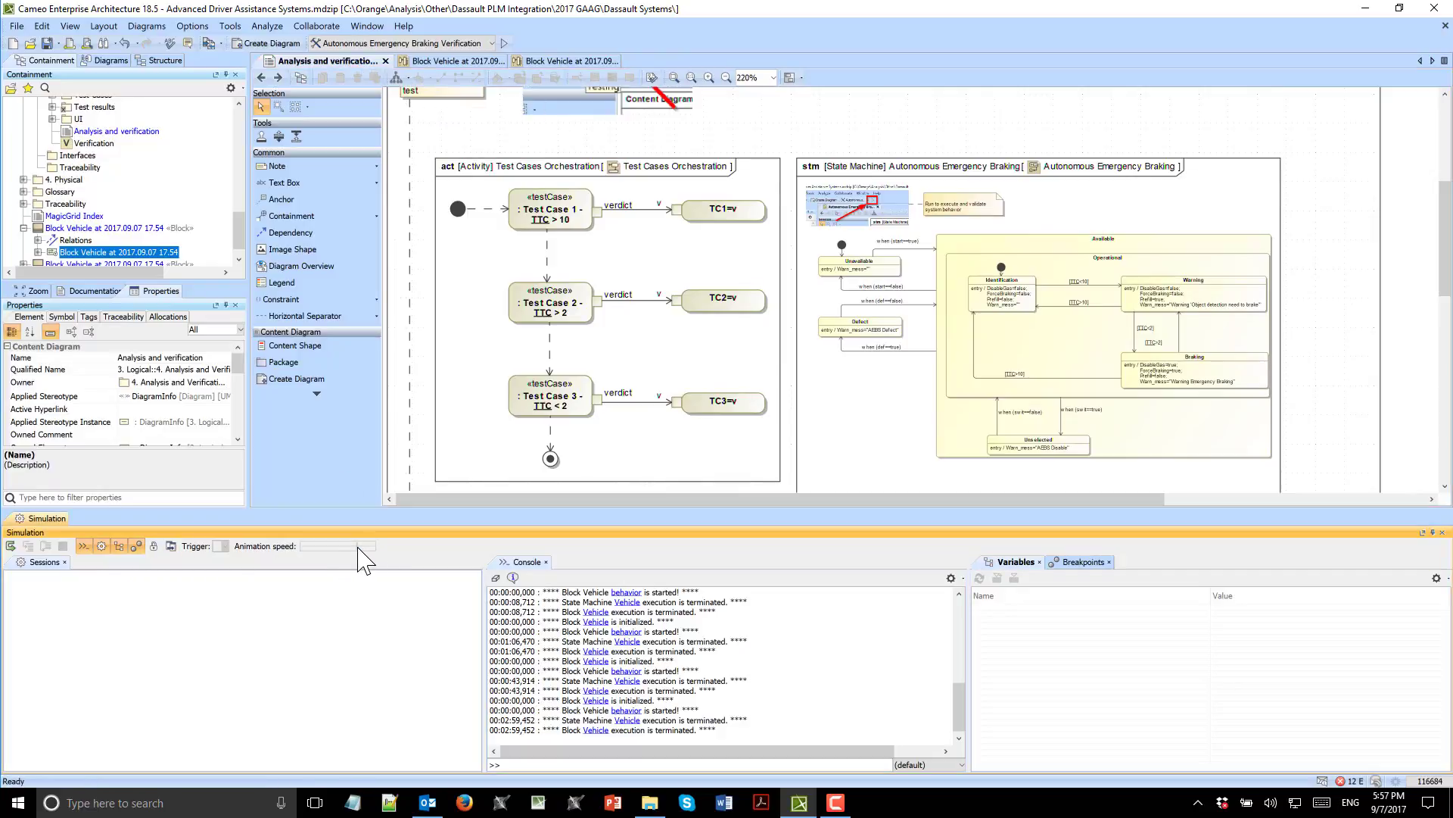
{"action": "left_click", "coordinate": [392, 43]}
{"action": "left_click", "coordinate": [452, 76]}
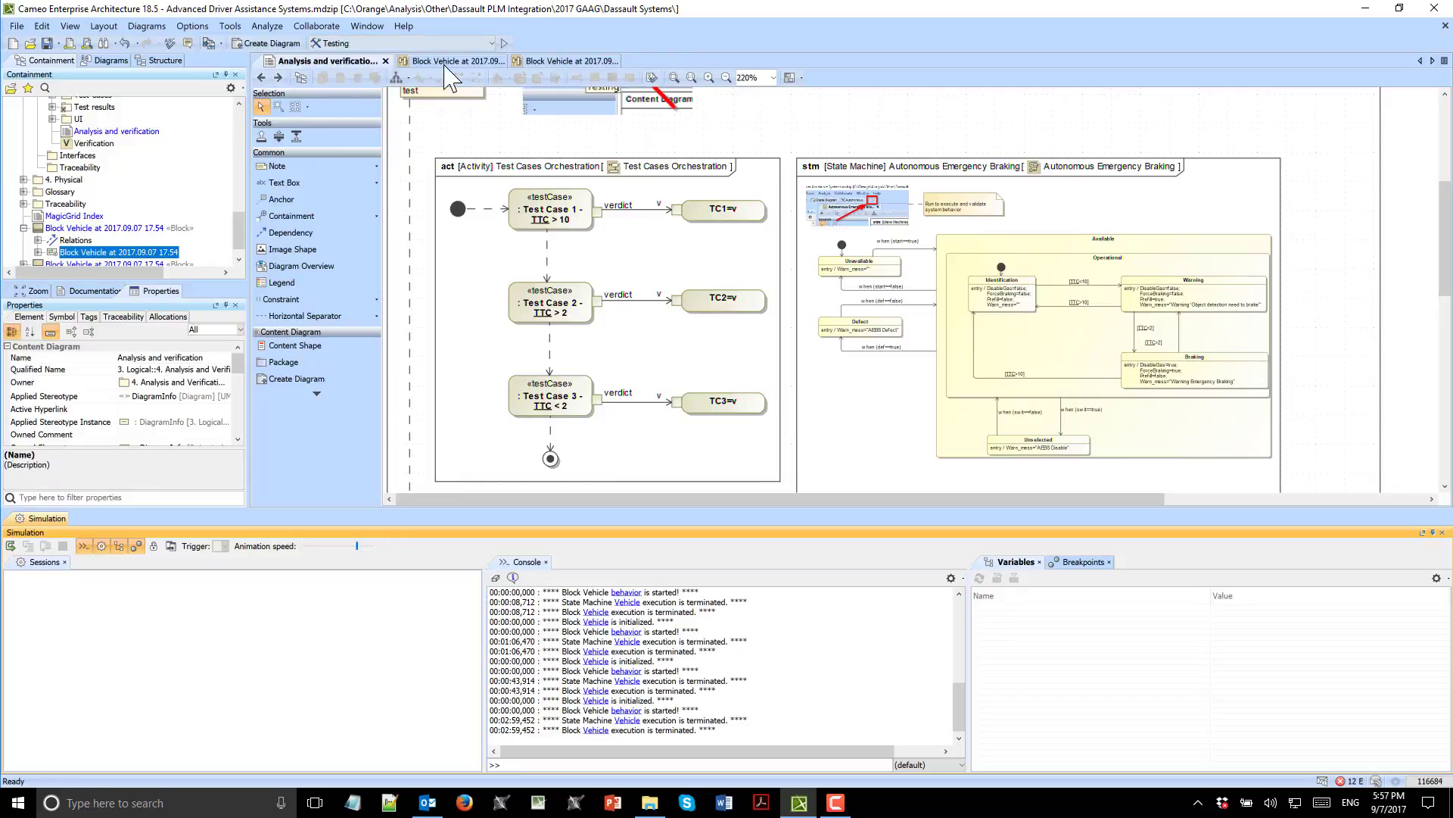
{"action": "left_click", "coordinate": [503, 43]}
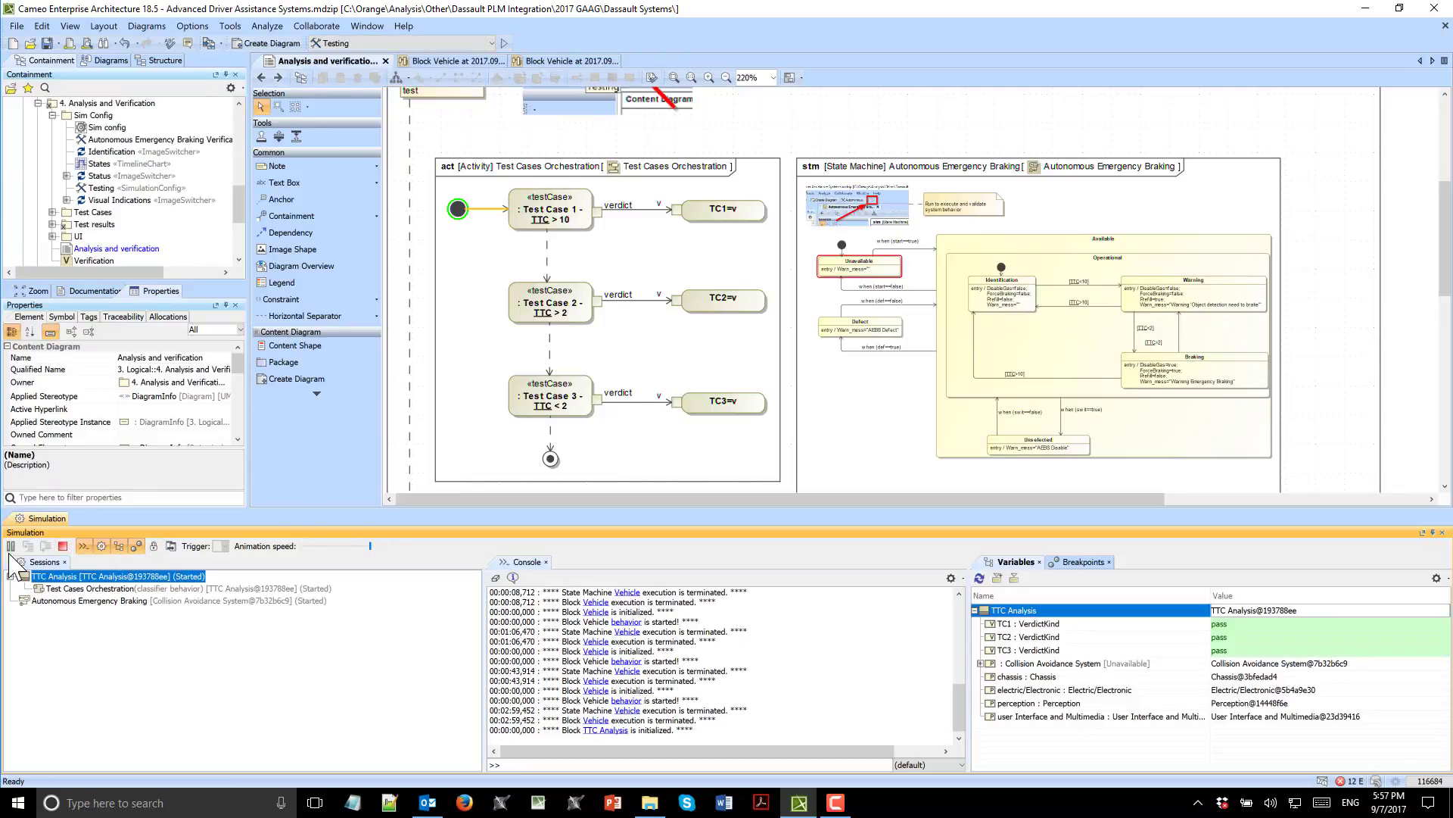
- Pause, lower the animation speed, and resume until Test Case 1 passes and Test Cases 2–3 fail
{"action": "left_click", "coordinate": [11, 546]}
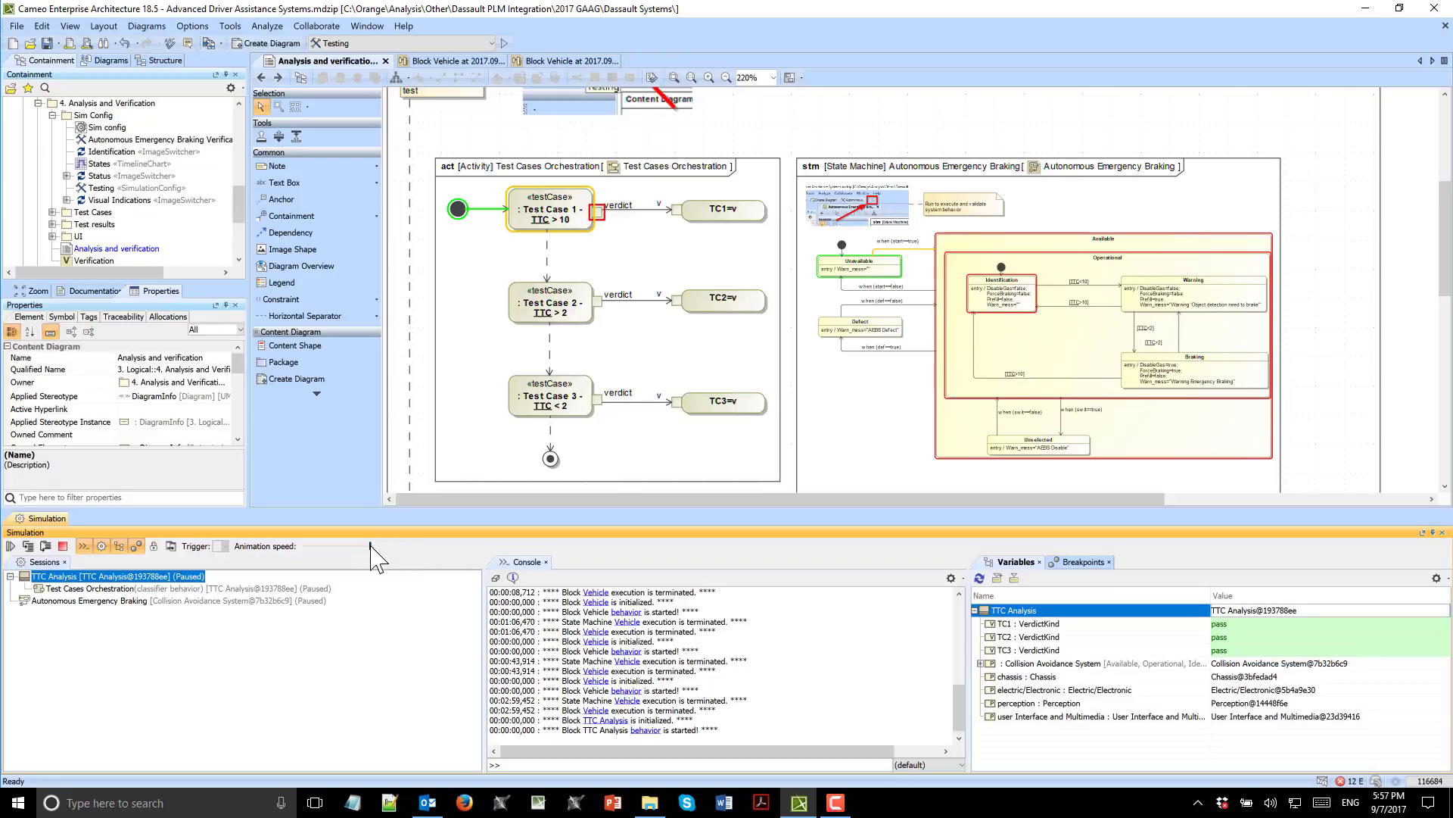
{"action": "left_click_drag", "start_coordinate": [371, 548], "coordinate": [360, 548]}
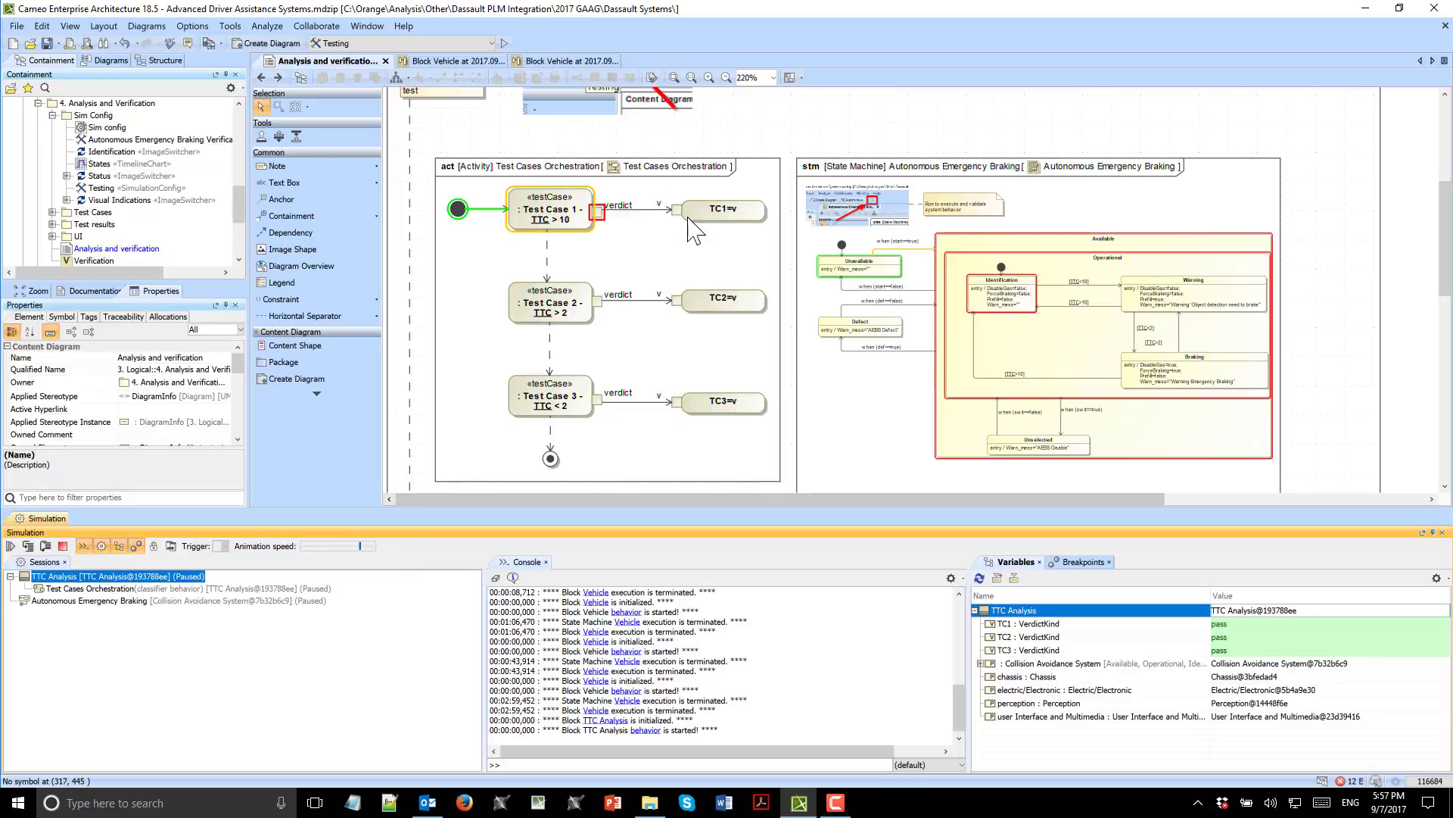
{"action": "scroll", "coordinate": [639, 143], "scroll_direction": "up", "scroll_amount": 2}
{"action": "scroll", "coordinate": [640, 144], "scroll_direction": "down", "scroll_amount": 3}
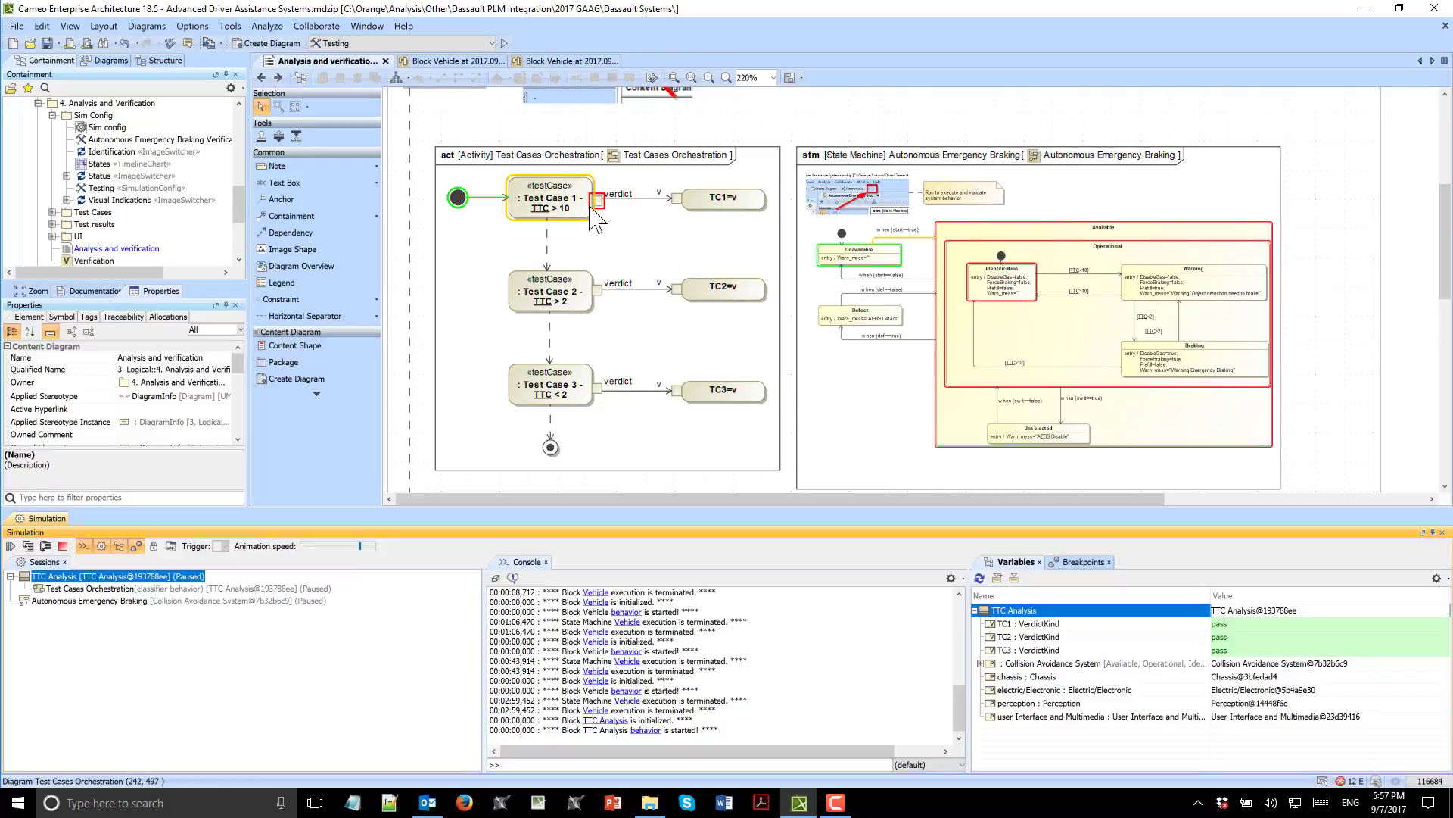
{"action": "scroll", "coordinate": [704, 212], "scroll_direction": "down", "scroll_amount": 3}
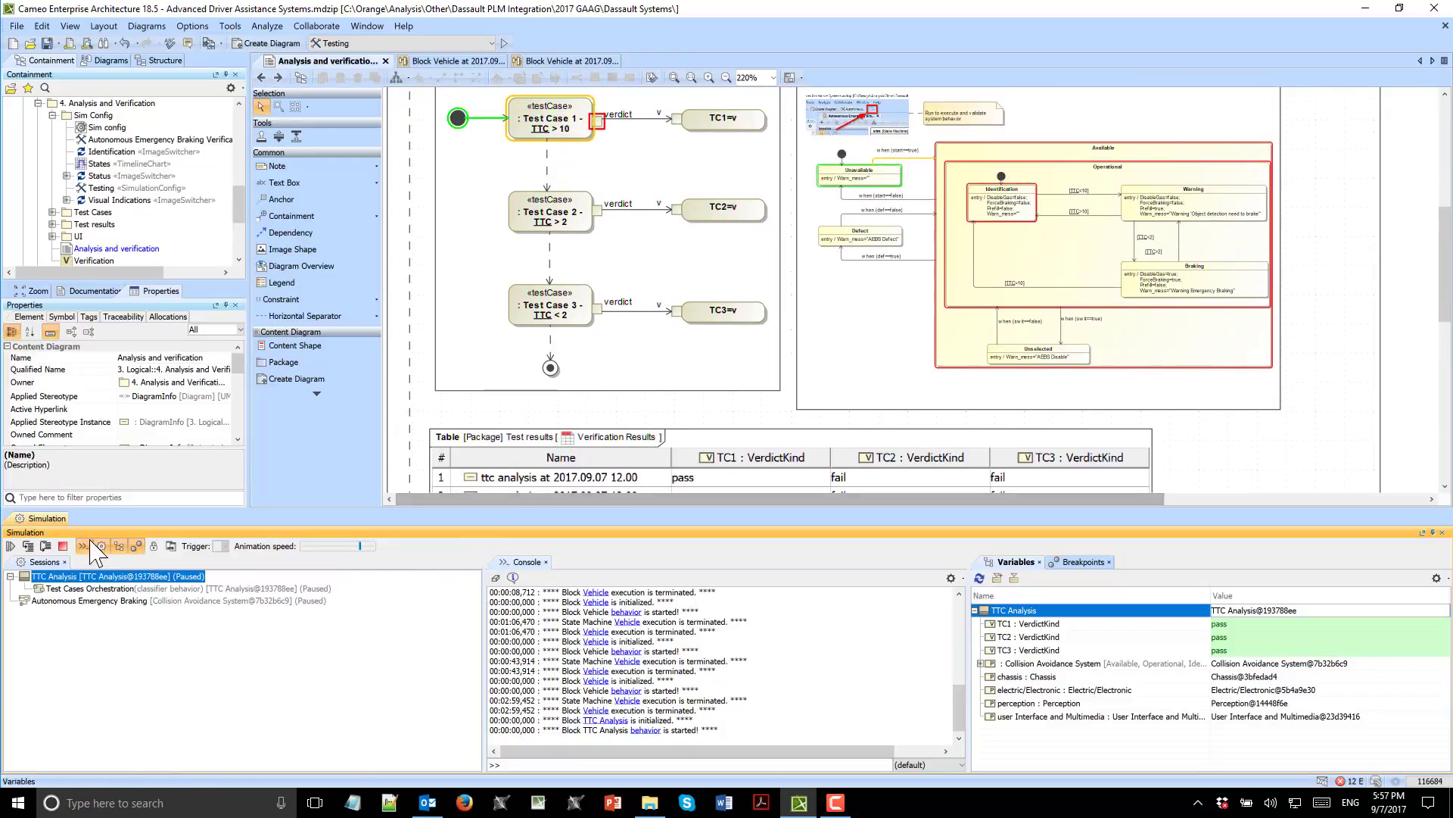
{"action": "left_click", "coordinate": [11, 546]}
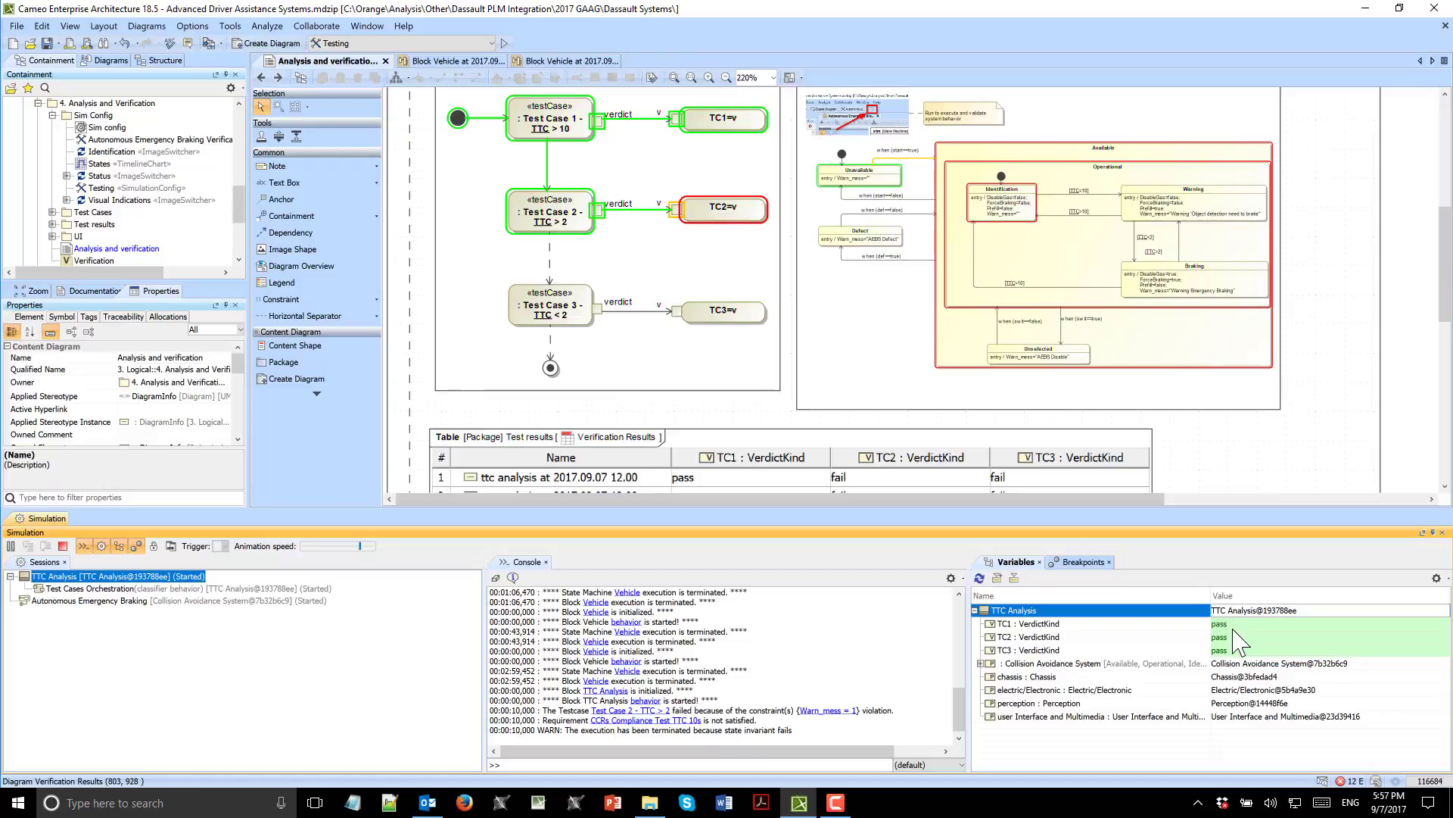
{"action": "scroll", "coordinate": [1181, 413], "scroll_direction": "down", "scroll_amount": 4}
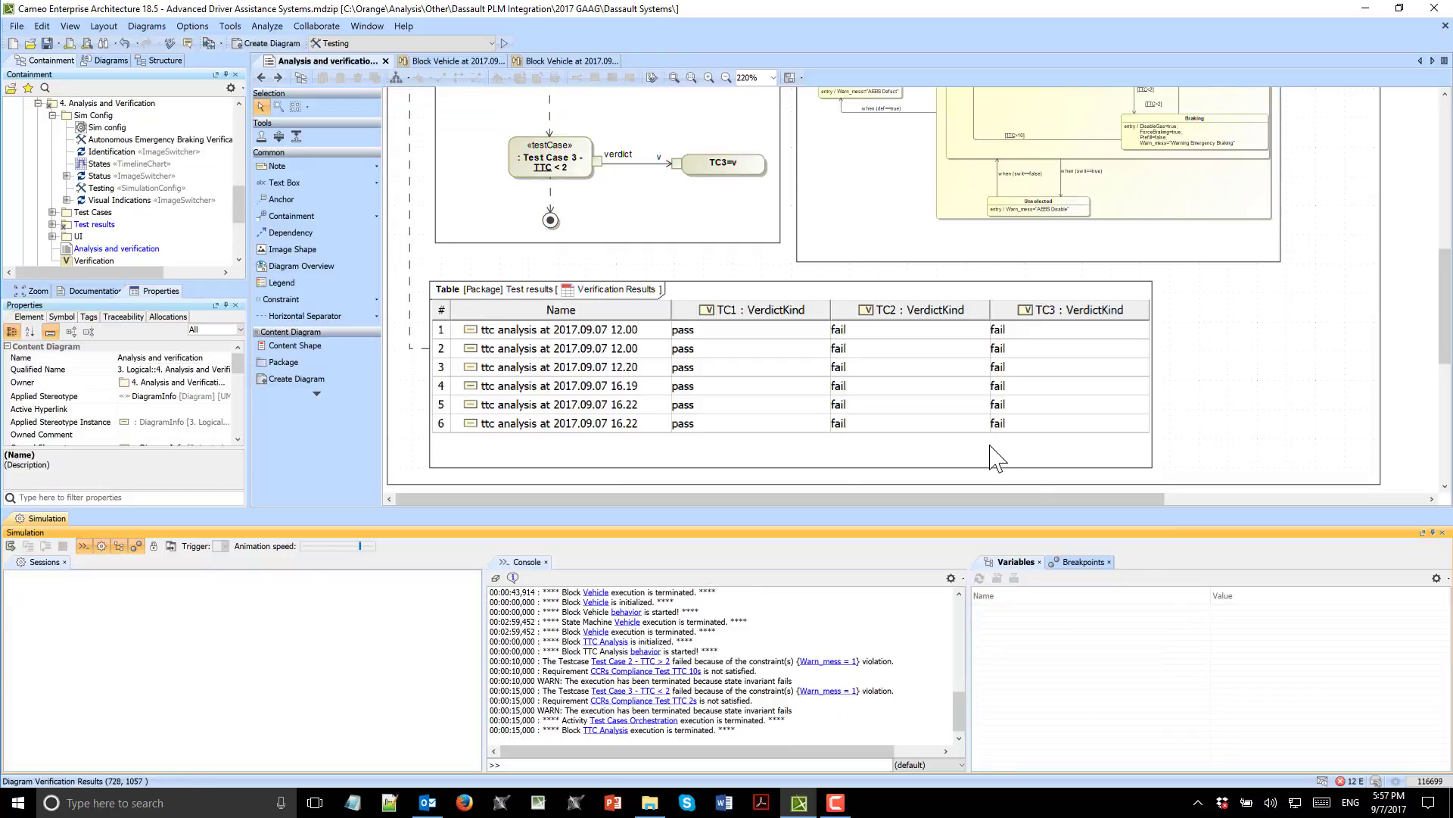
- Refresh the Verification Results table so the 17.57 run appears as row 7
{"action": "left_click", "coordinate": [1096, 458]}
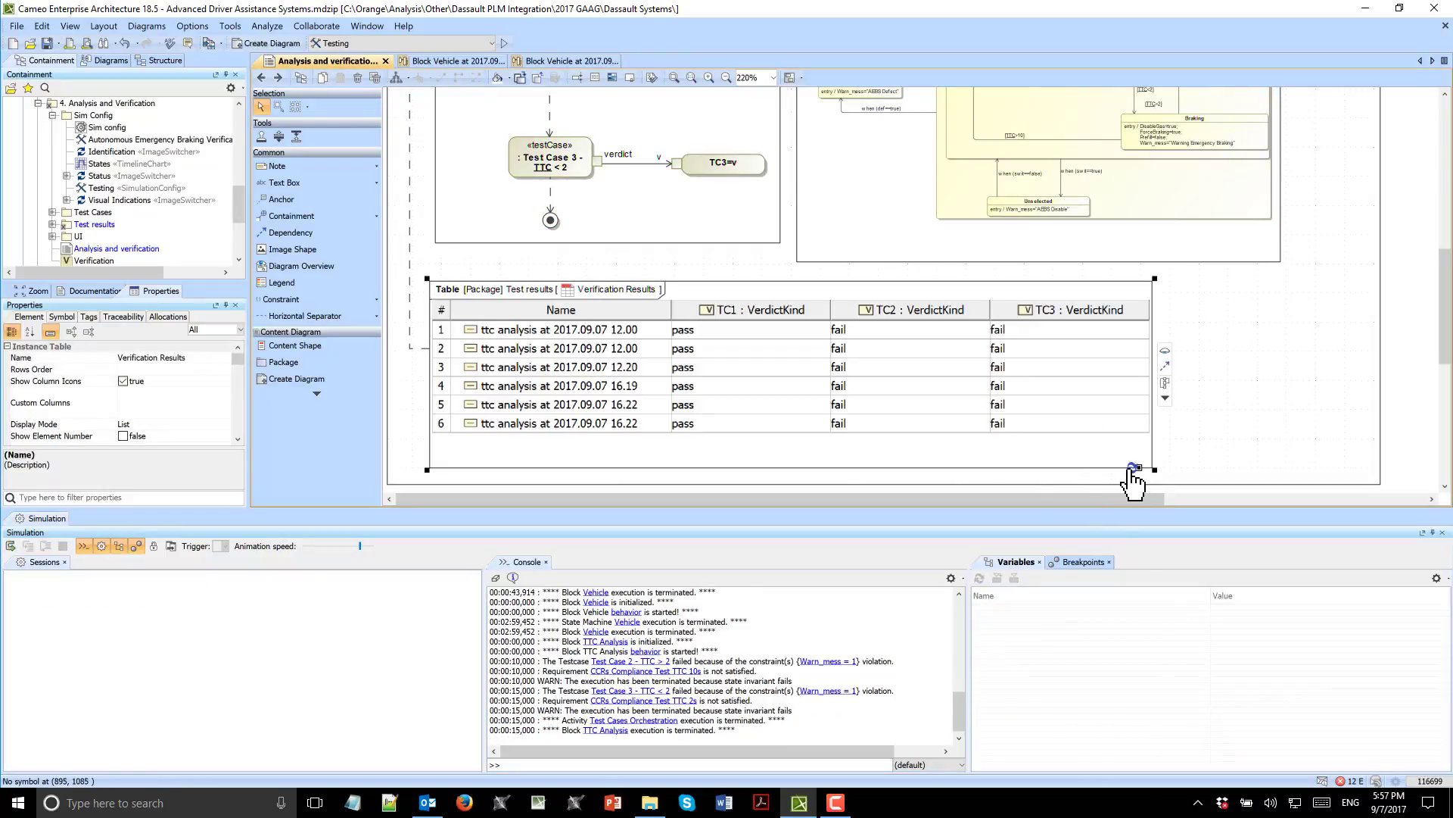
{"action": "left_click", "coordinate": [1132, 468]}
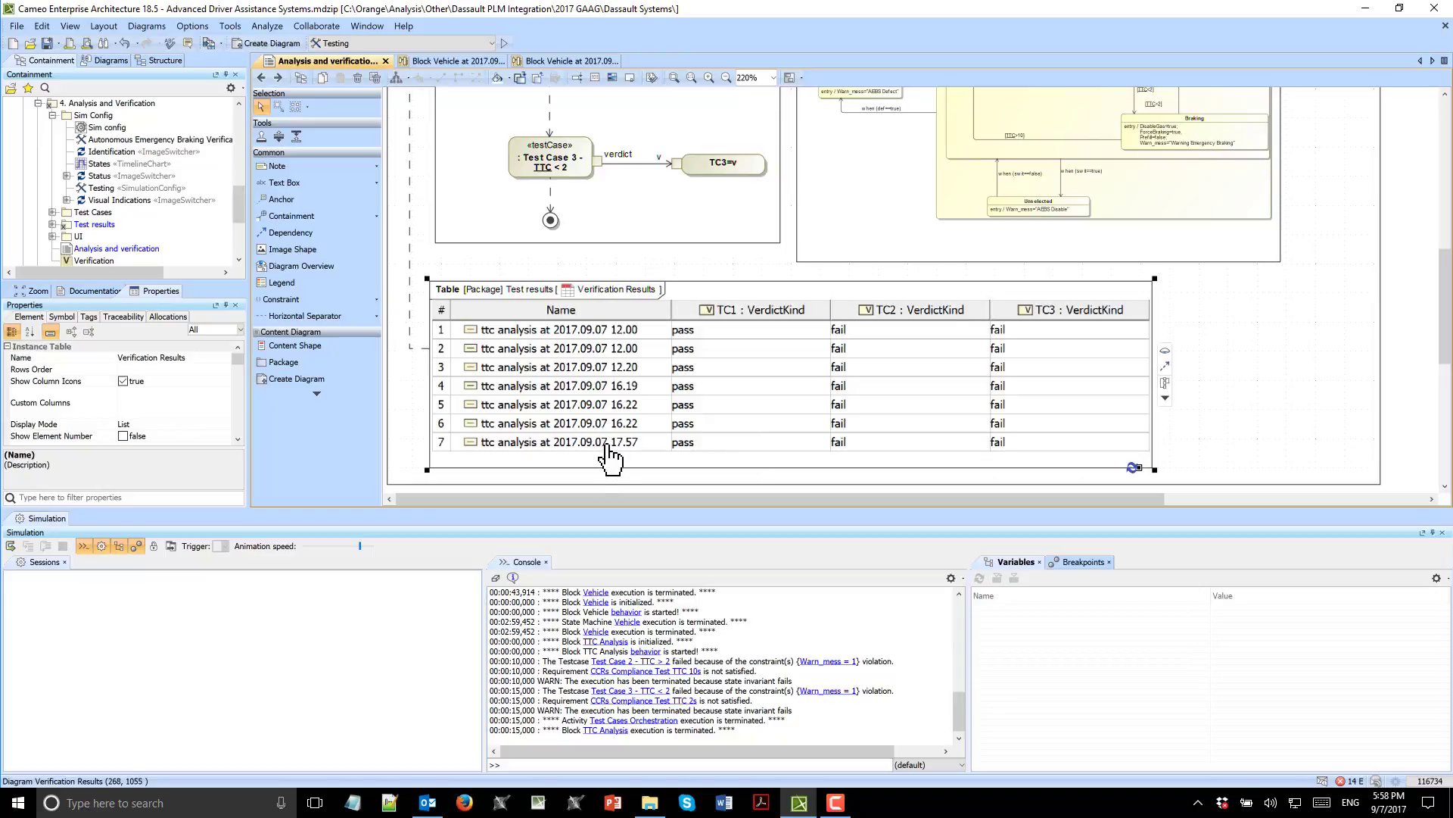
{"action": "double_click", "coordinate": [609, 448]}
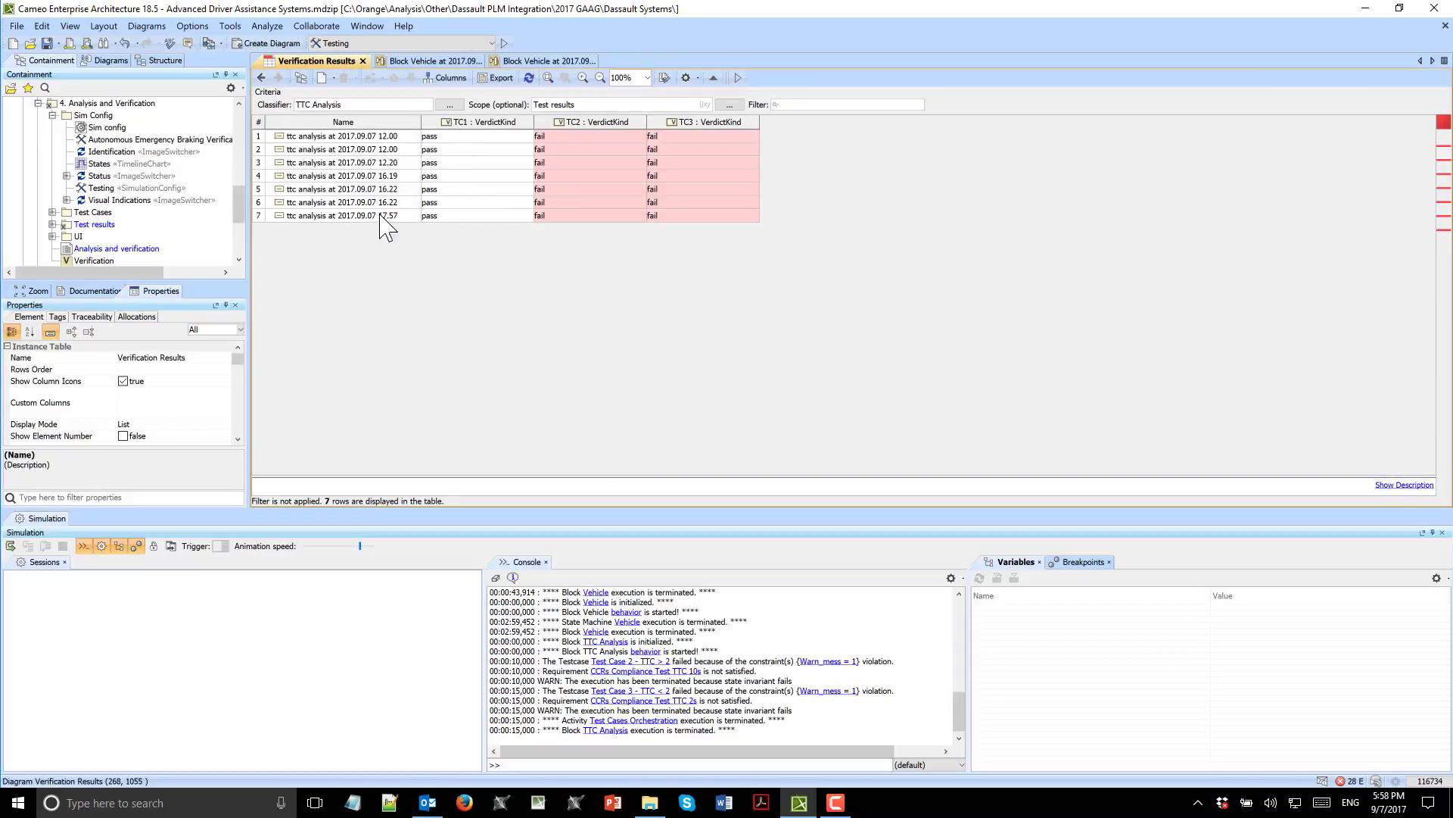
- Return to Analysis and verification and open the Verification requirement matrix
{"action": "left_click", "coordinate": [262, 77]}
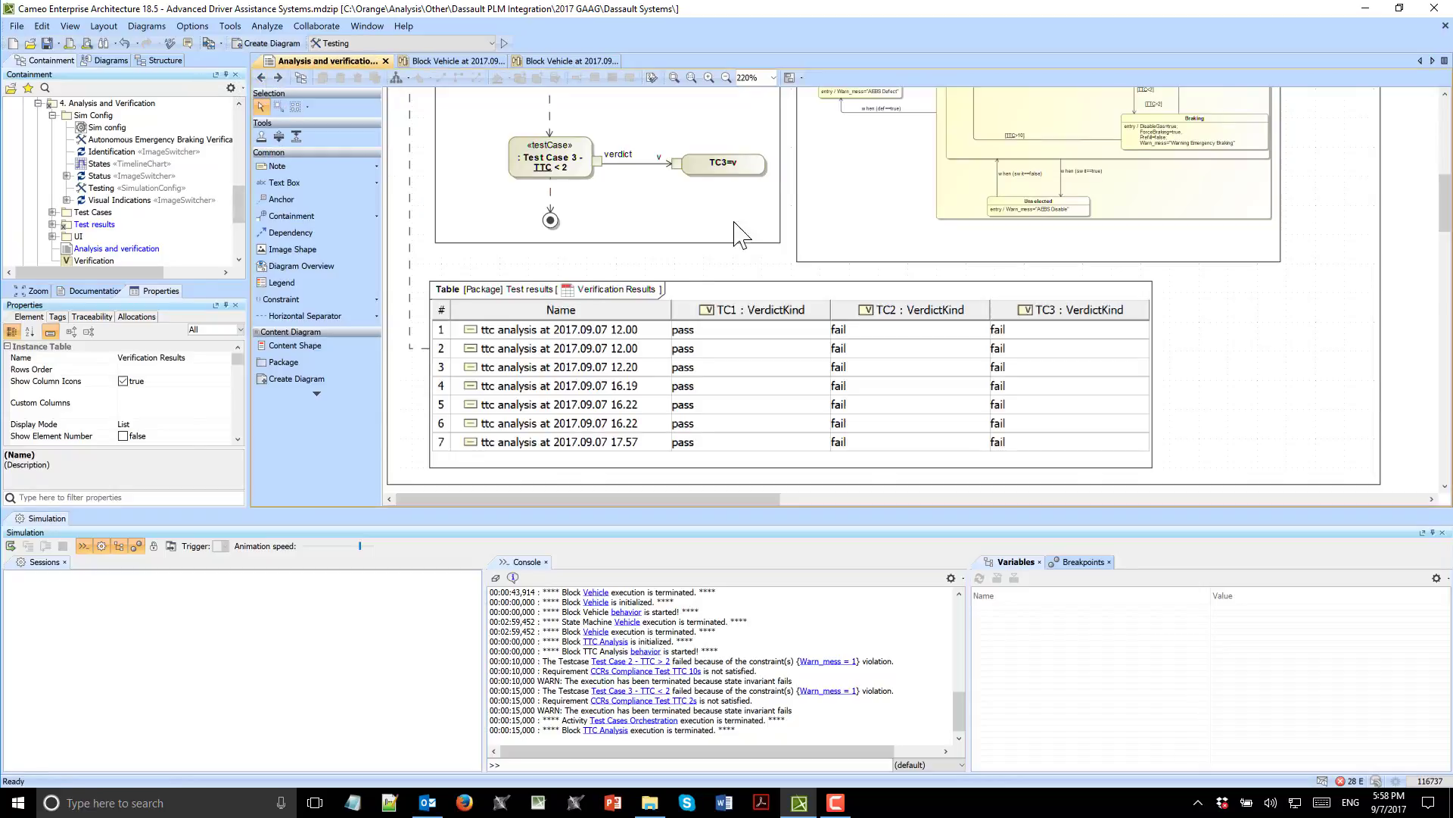
{"action": "scroll", "coordinate": [785, 247], "scroll_direction": "up", "scroll_amount": 10}
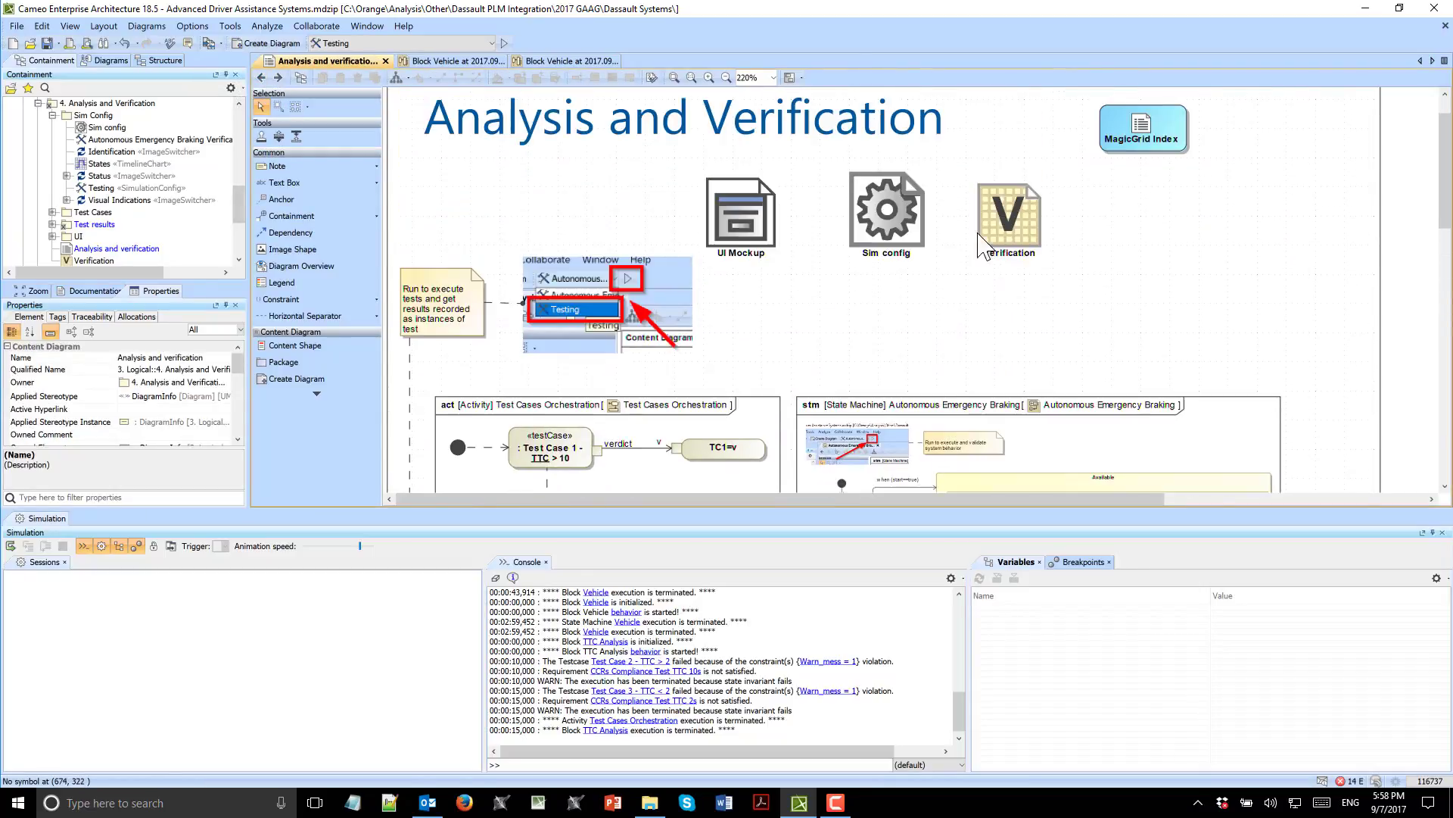
{"action": "double_click", "coordinate": [1006, 227]}
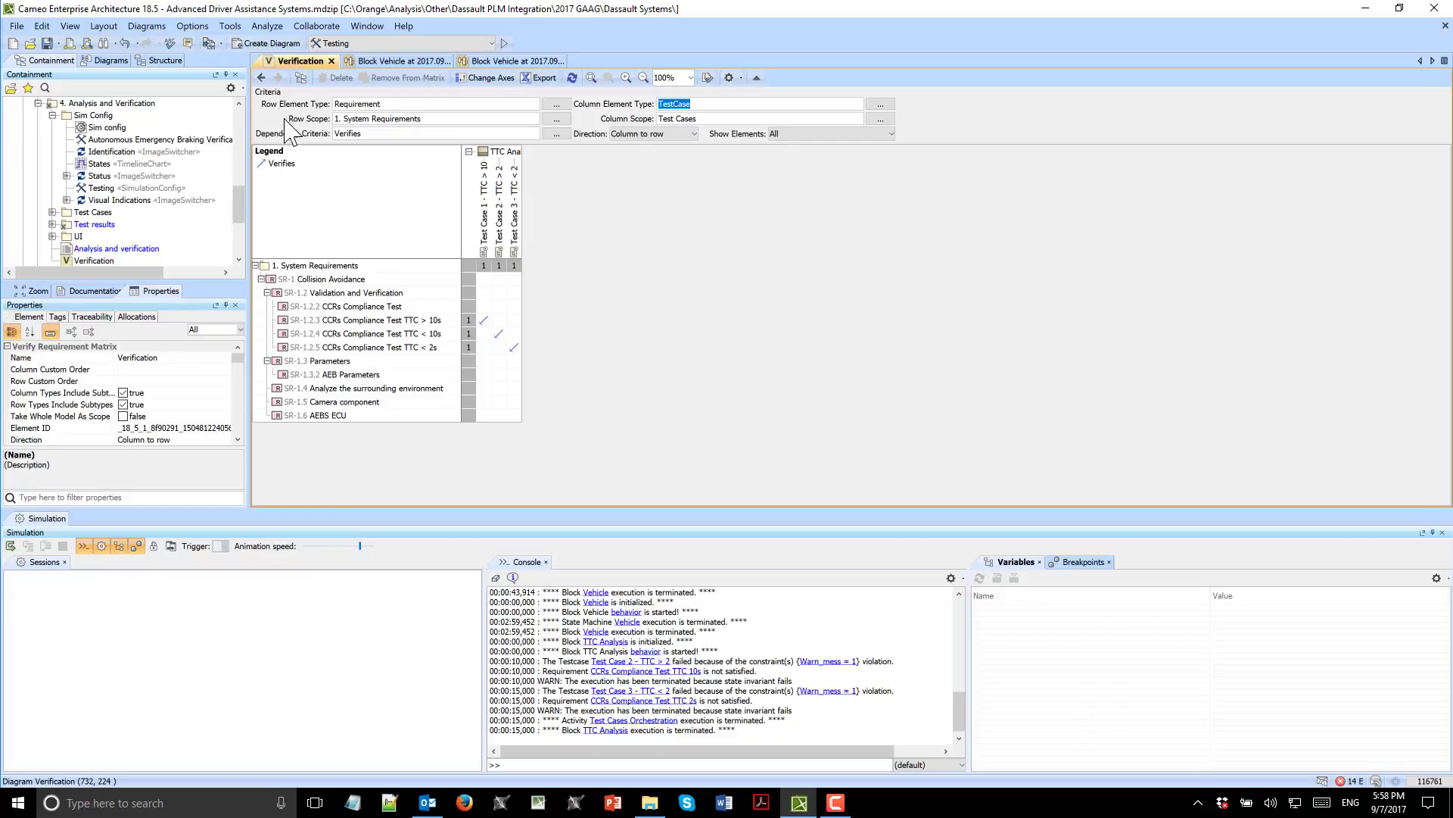
- Return to Analysis and verification and scroll through the seven-run results table and back up
{"action": "left_click", "coordinate": [261, 77]}
{"action": "scroll", "coordinate": [692, 320], "scroll_direction": "down", "scroll_amount": 5}
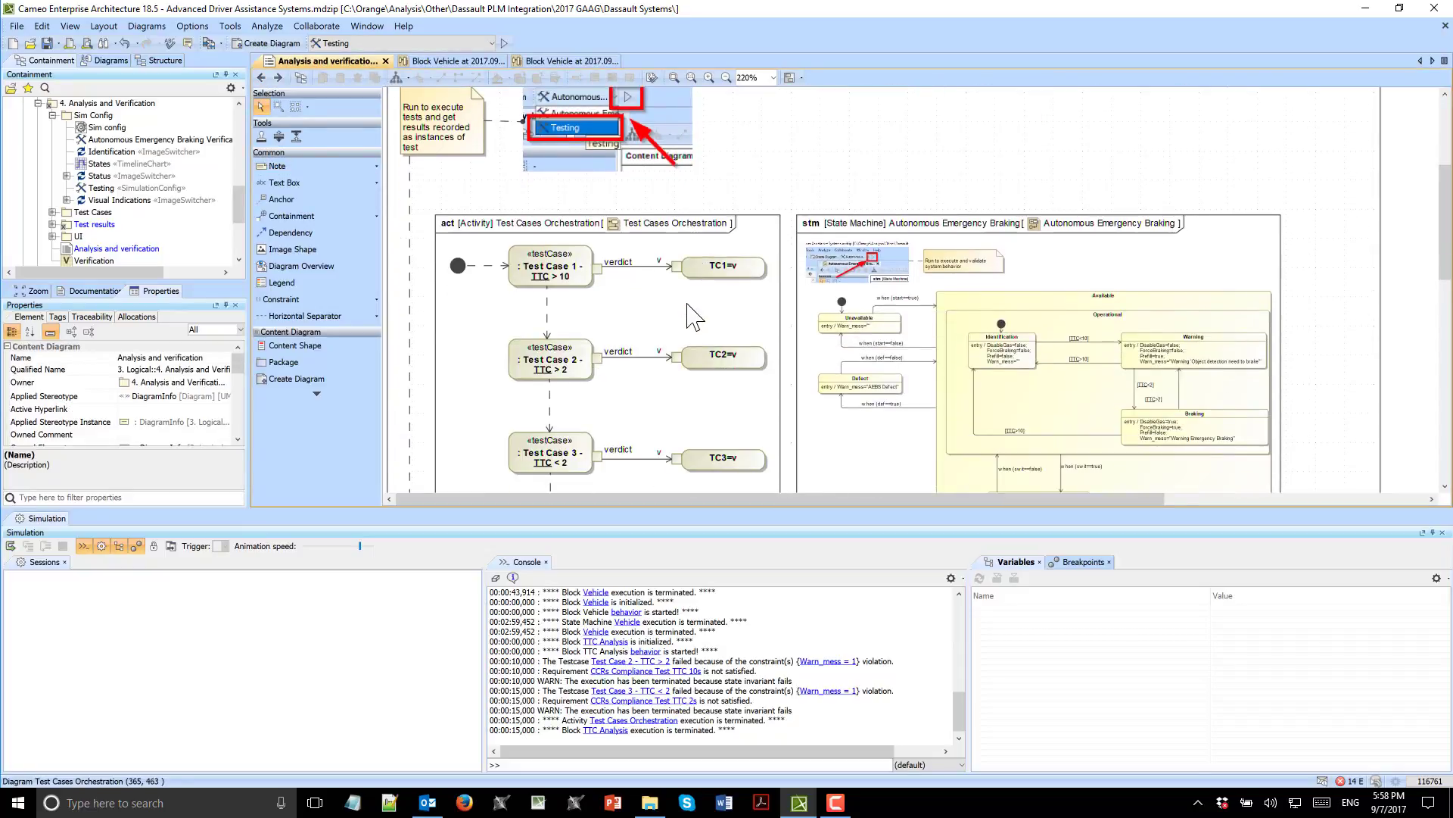
{"action": "scroll", "coordinate": [692, 319], "scroll_direction": "down", "scroll_amount": 6}
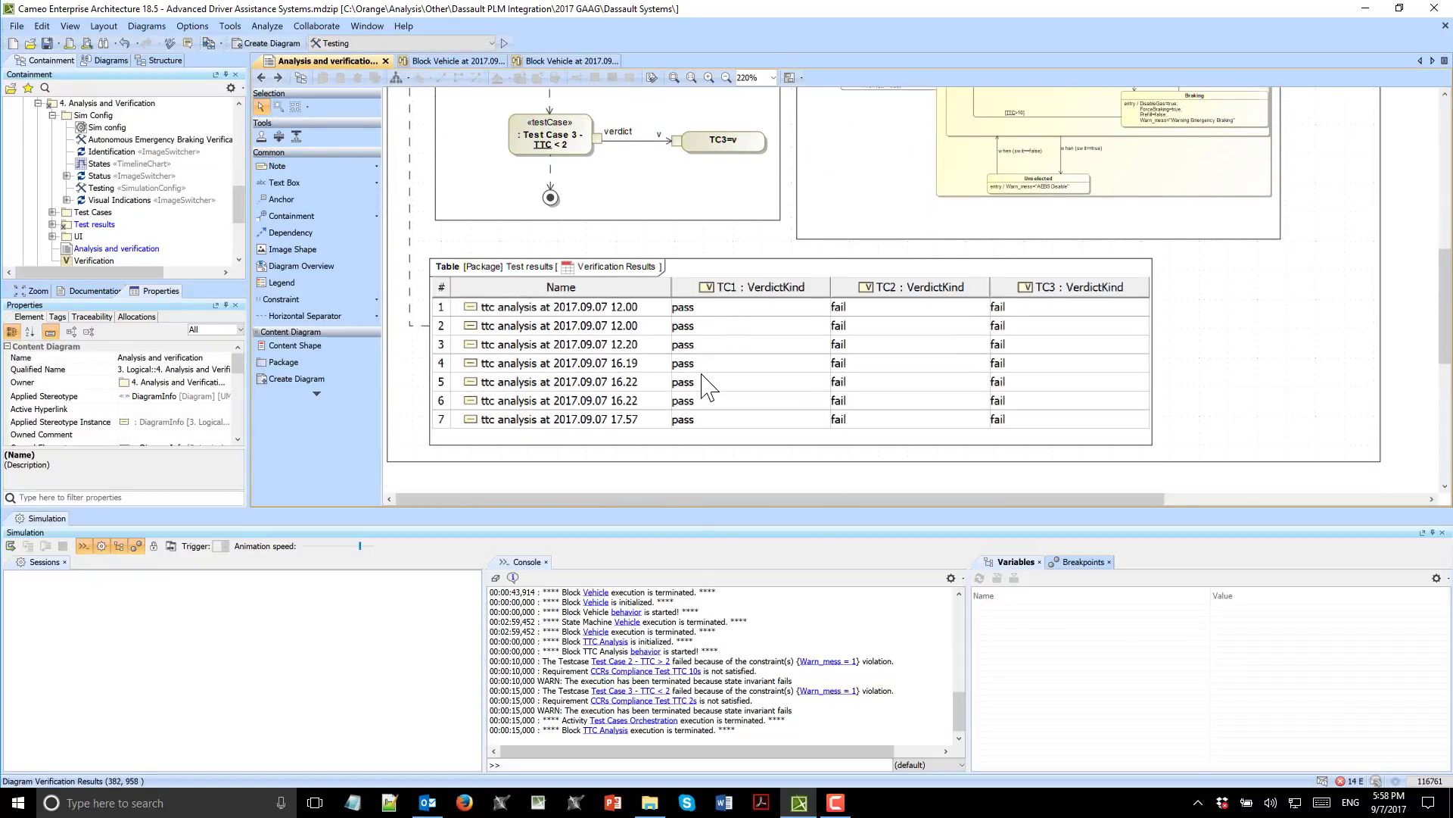
{"action": "scroll", "coordinate": [706, 386], "scroll_direction": "down", "scroll_amount": 1}
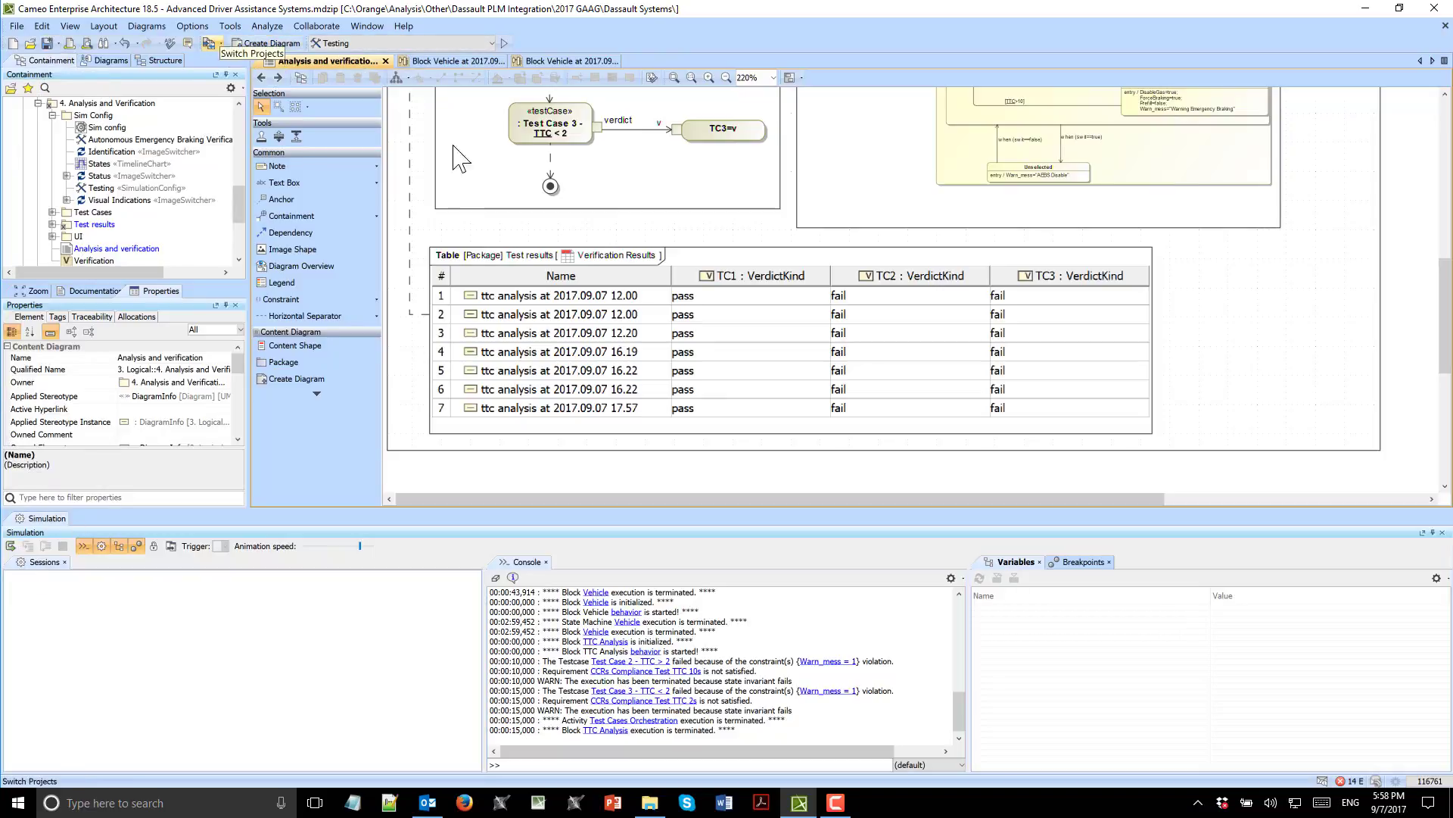
{"action": "scroll", "coordinate": [711, 280], "scroll_direction": "up", "scroll_amount": 5}
{"action": "scroll", "coordinate": [712, 281], "scroll_direction": "up", "scroll_amount": 3}
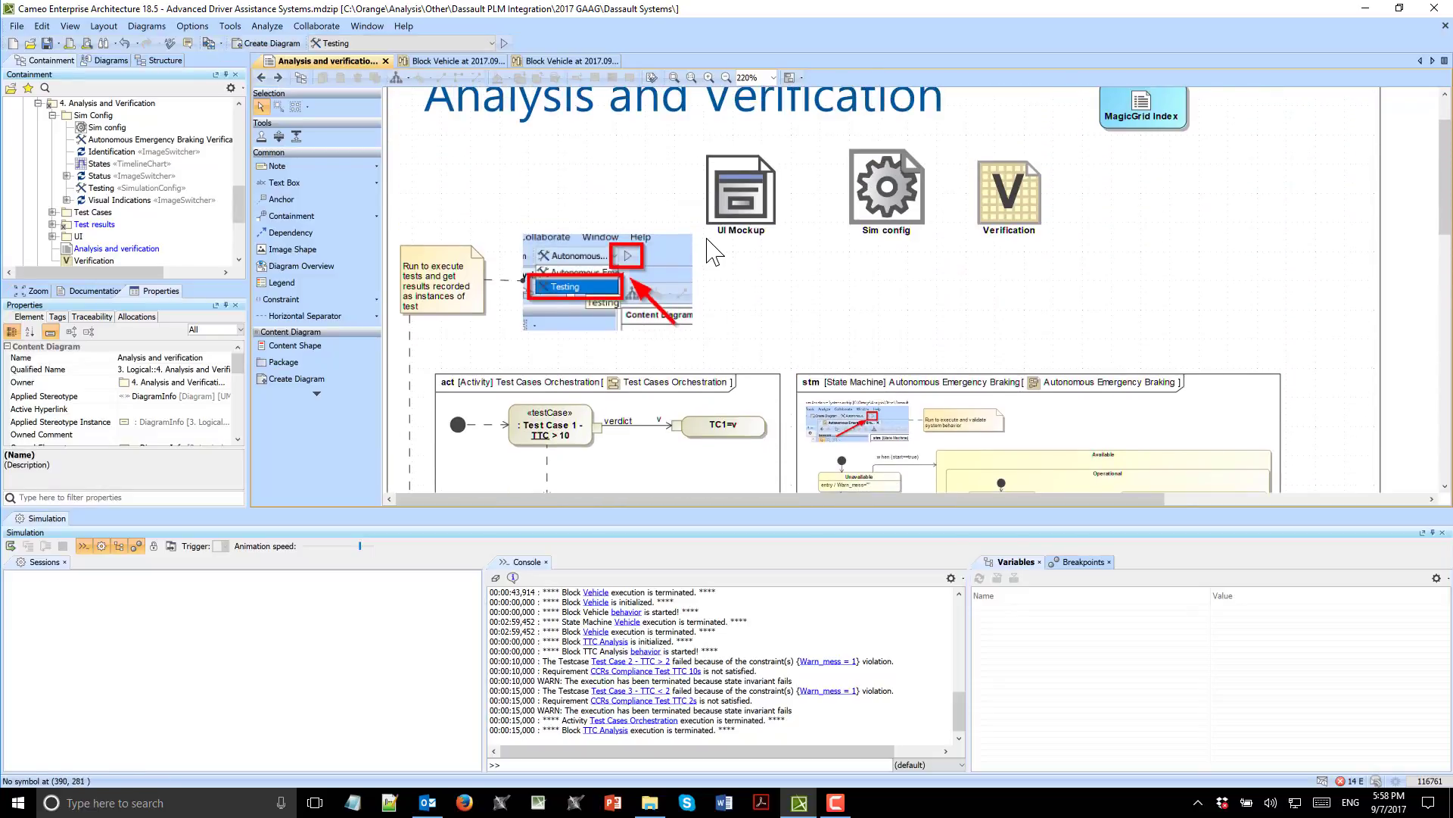
- Go back to the MagicGrid Index, hide the simulation panel and re-lay out the relation map
{"action": "left_click", "coordinate": [261, 78]}
{"action": "left_click", "coordinate": [261, 78]}
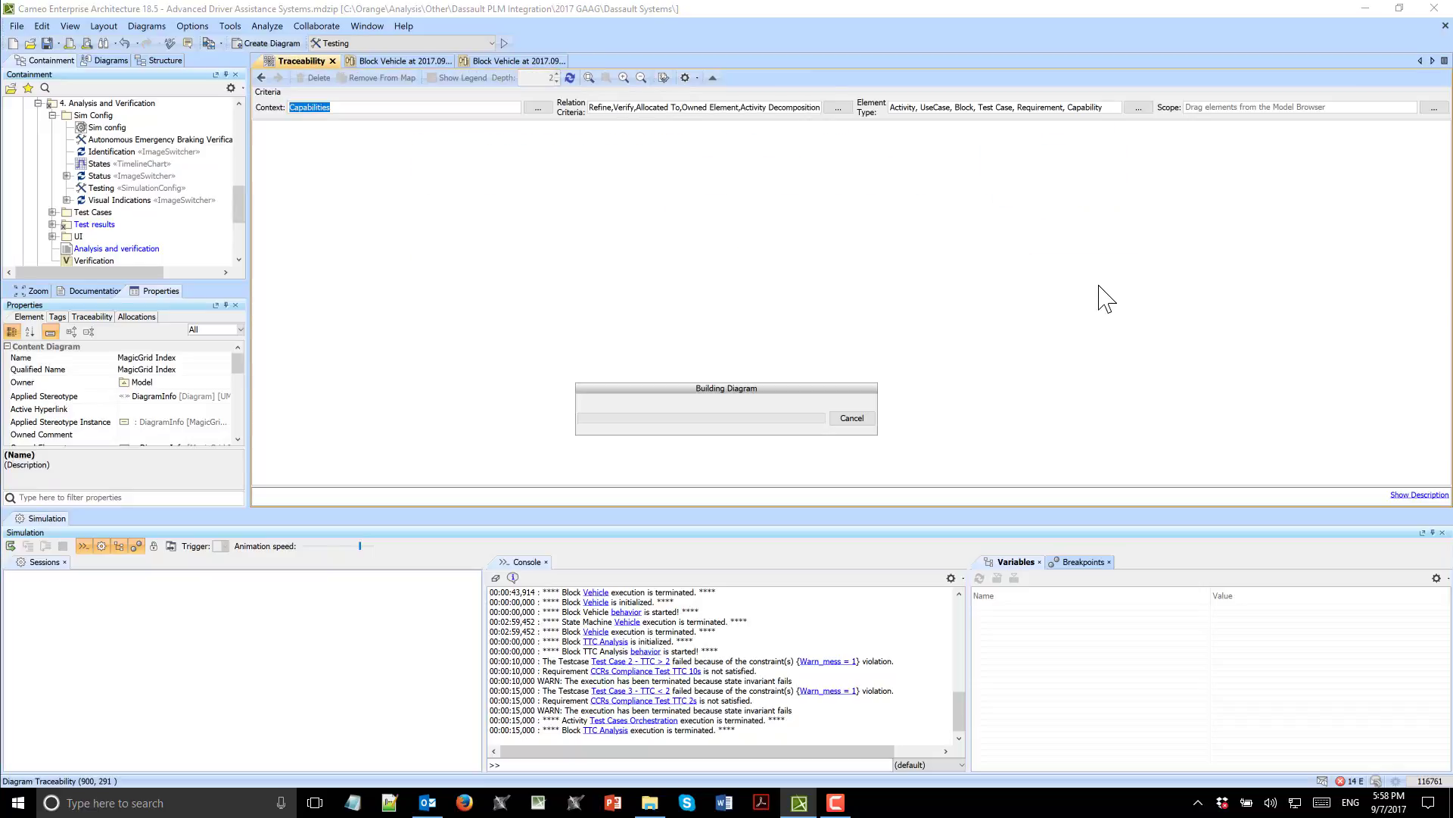
{"action": "left_click", "coordinate": [1443, 533]}
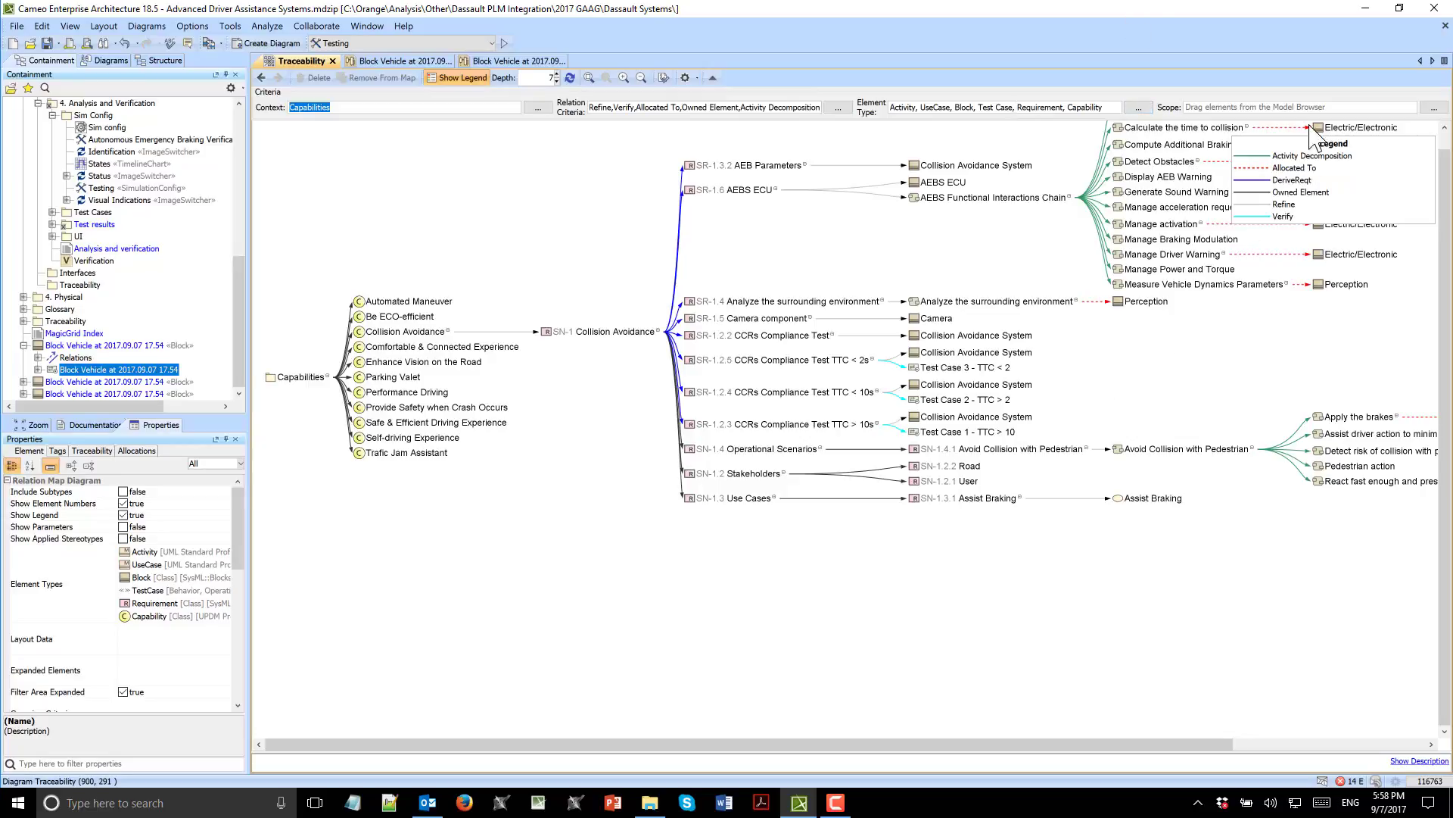
{"action": "left_click", "coordinate": [1009, 616]}
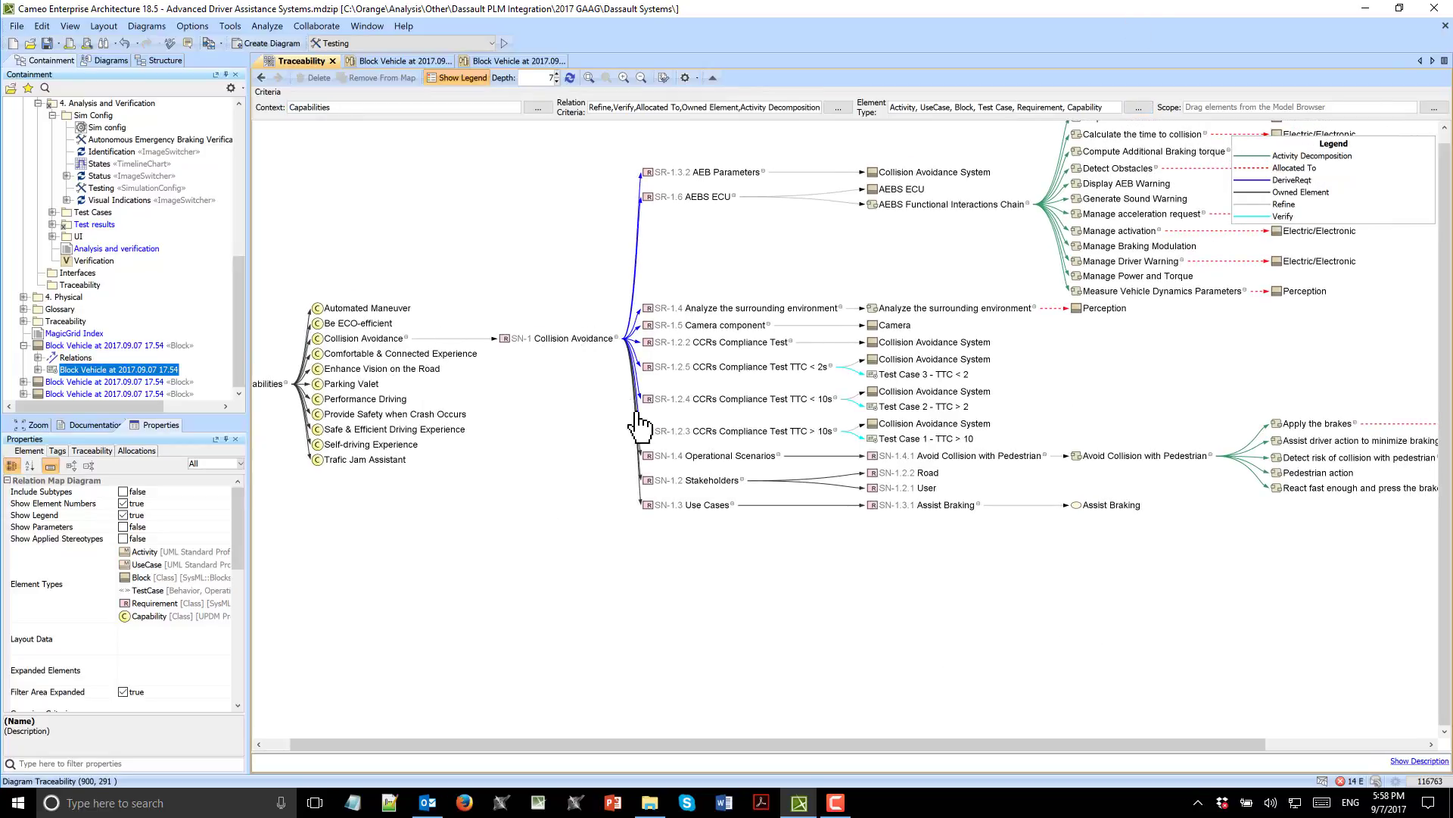
- Pan across the Capabilities traceability map's branches, then open the Verification requirements matrix
{"action": "middle_click", "coordinate": [713, 575]}
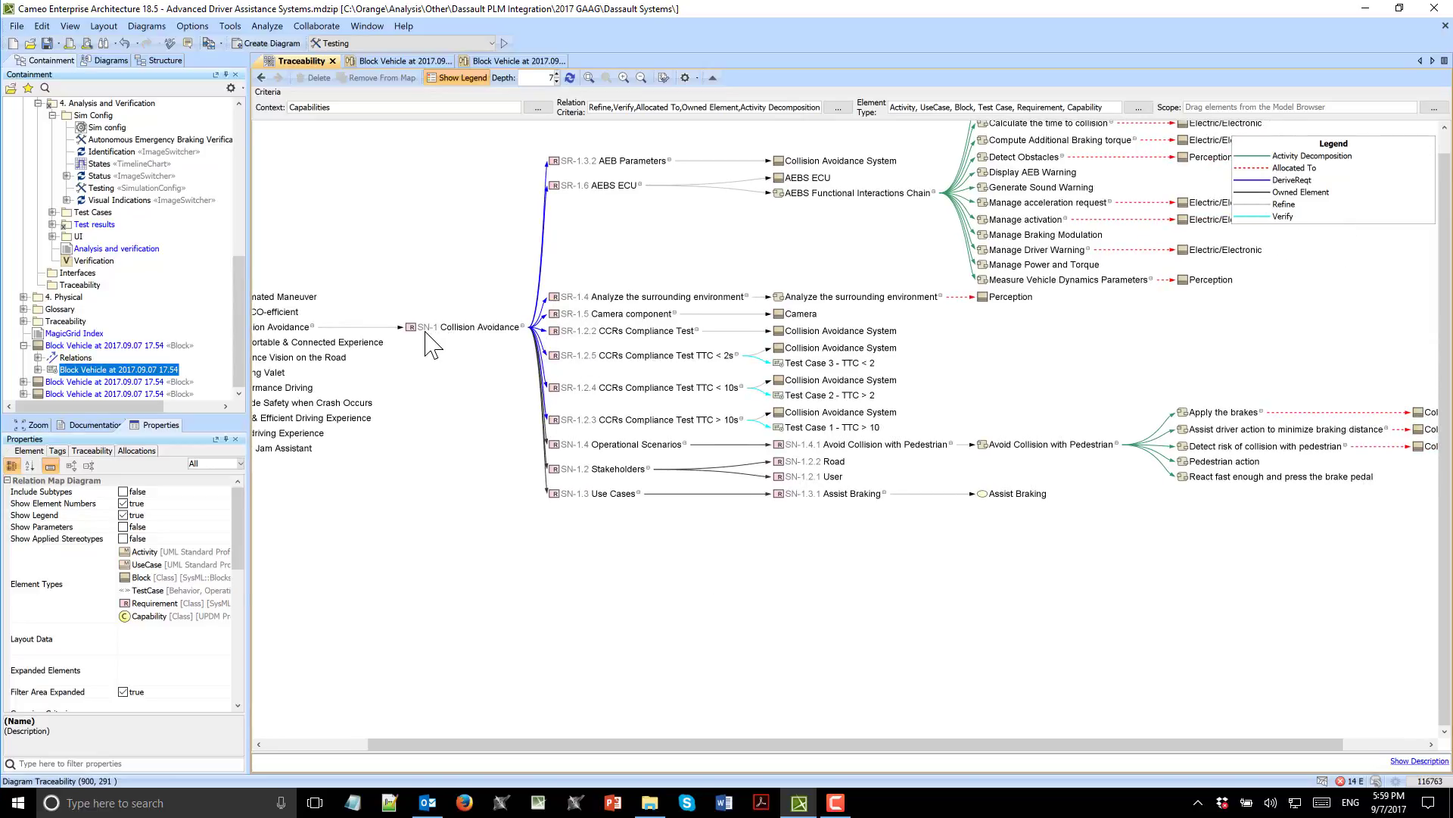
{"action": "middle_click", "coordinate": [693, 615]}
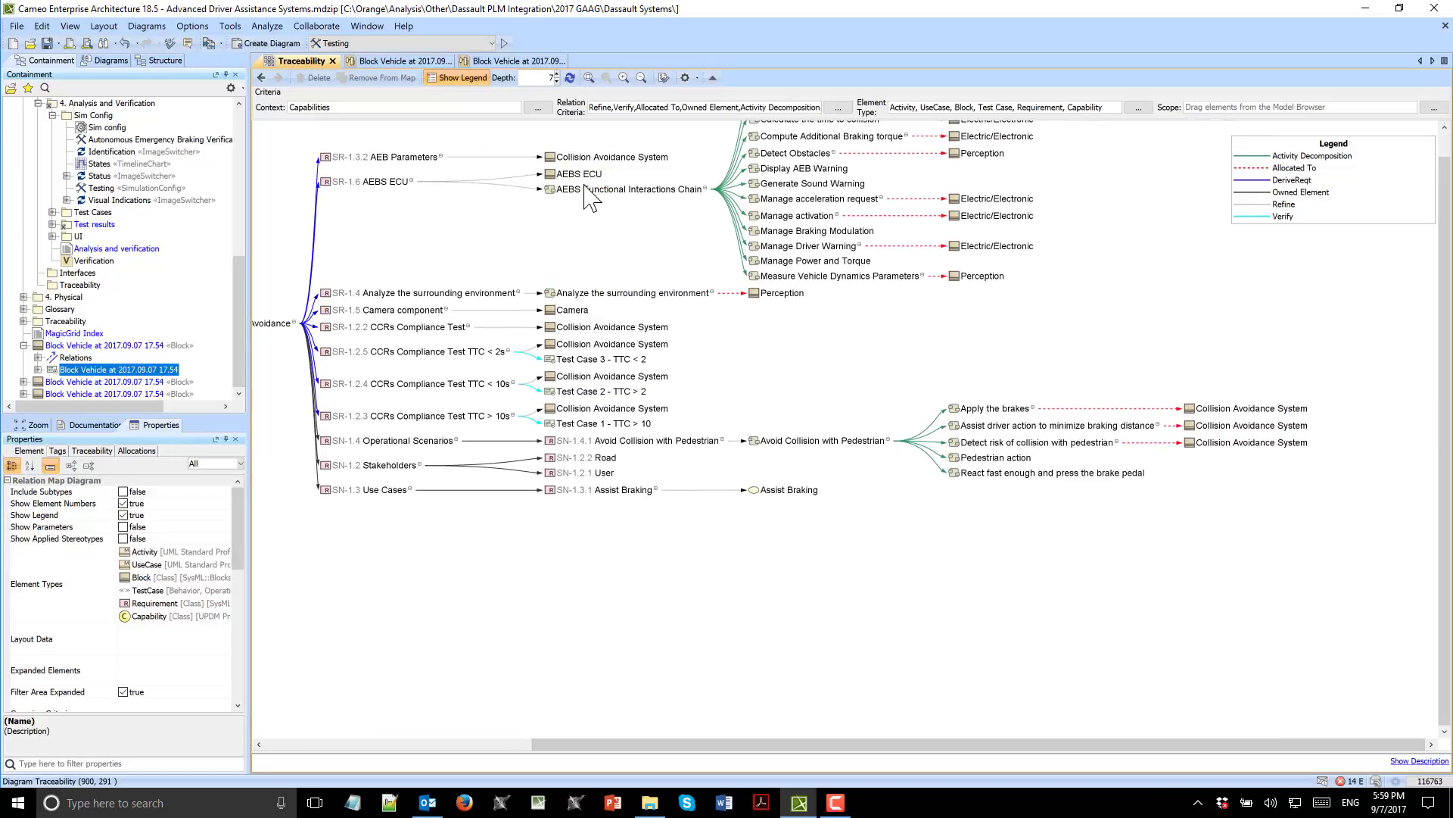
{"action": "middle_click", "coordinate": [755, 569]}
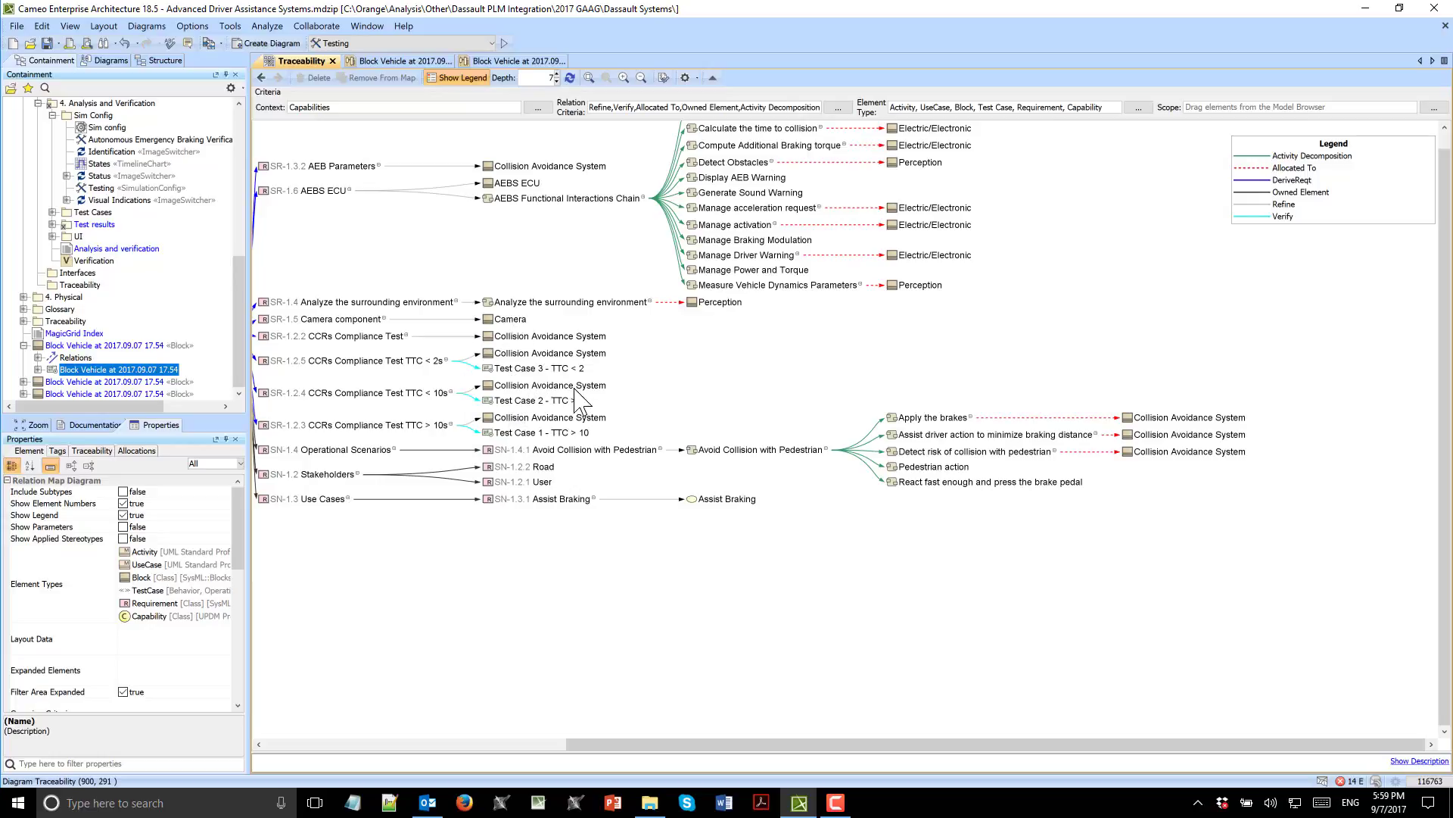
{"action": "middle_click", "coordinate": [773, 693]}
{"action": "middle_click", "coordinate": [469, 361]}
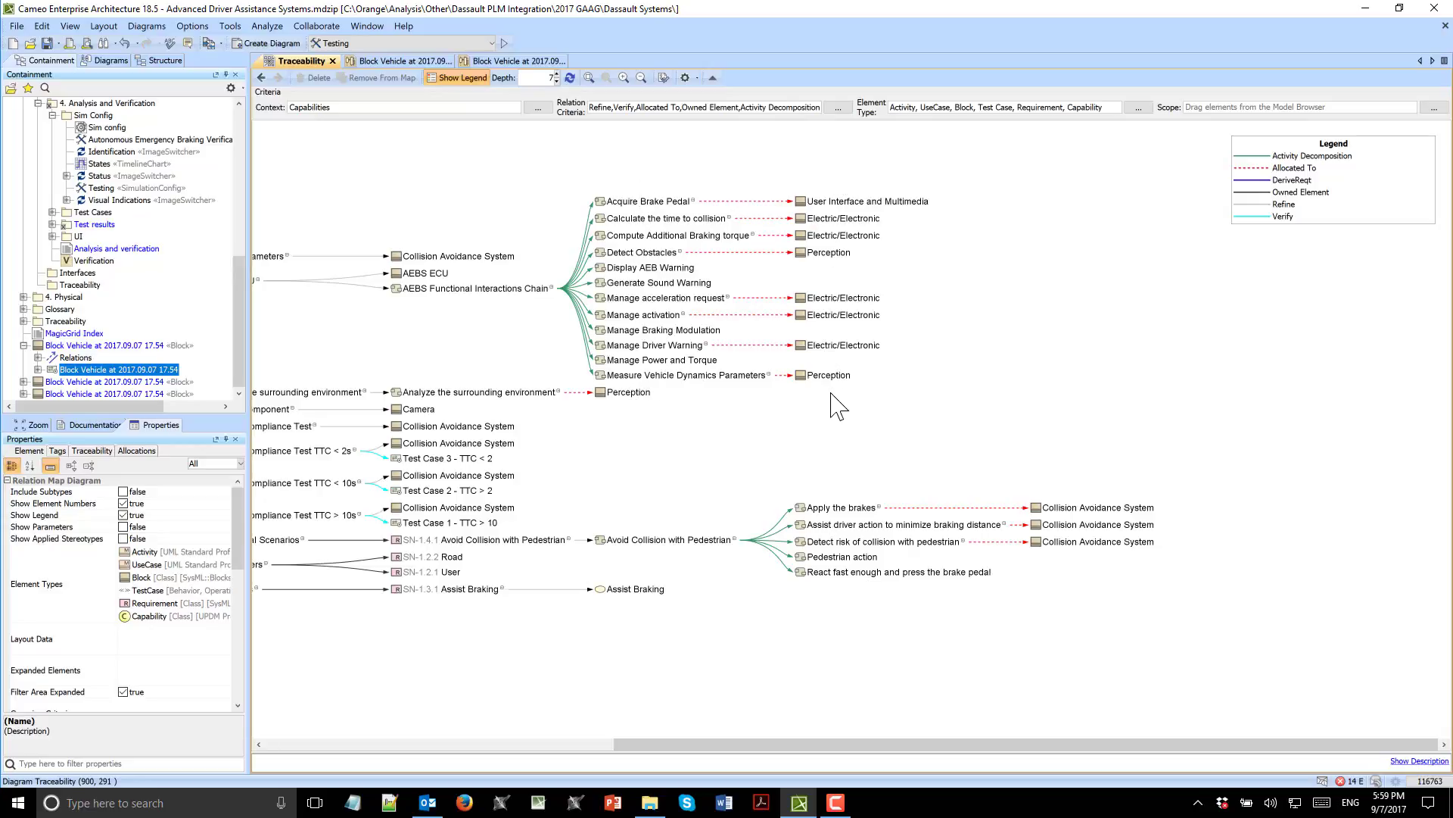
{"action": "double_click", "coordinate": [85, 261]}
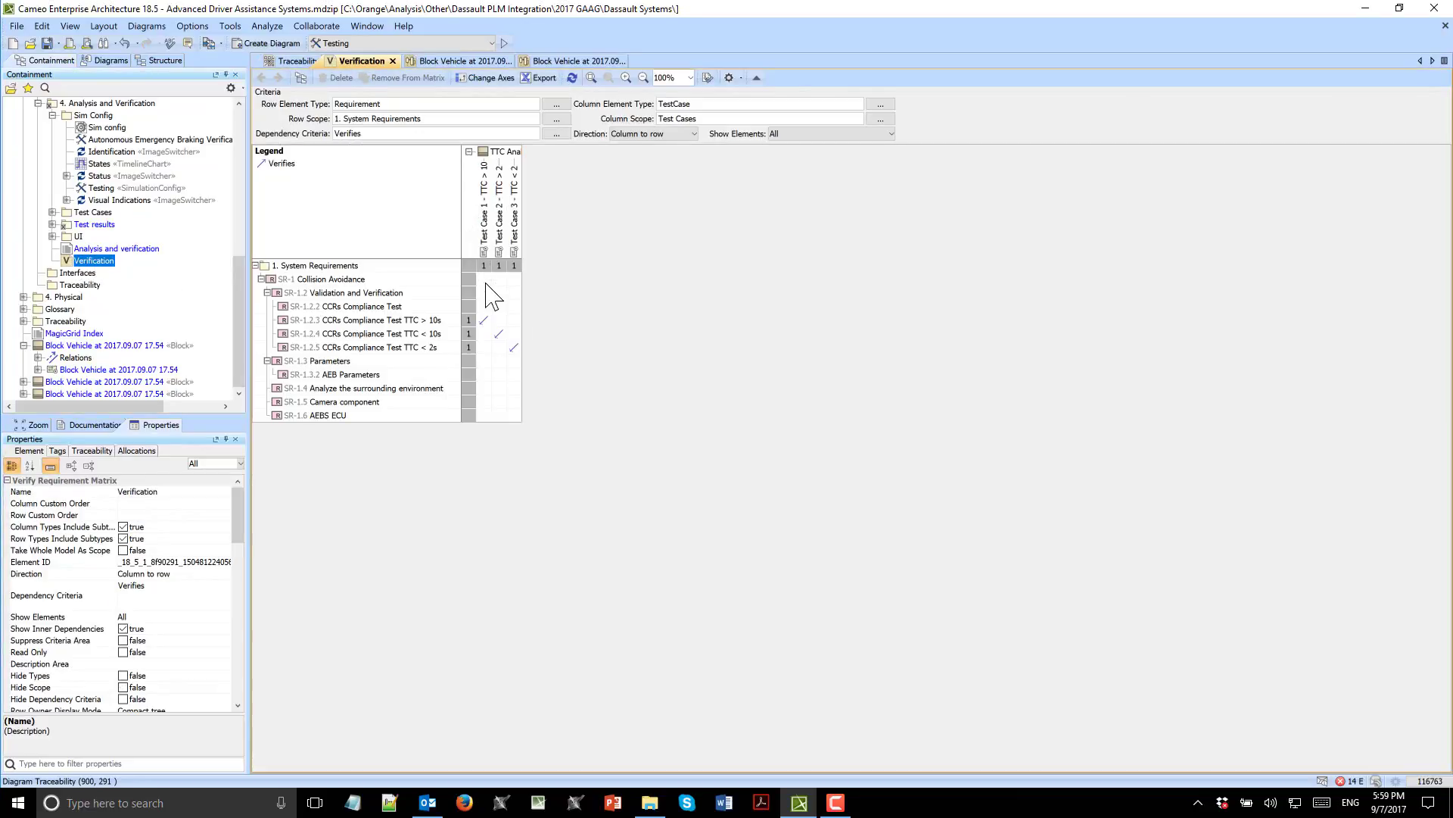
- Add a Verifies dependency from Test Case 3 to SR-1.3 Parameters
{"action": "left_click", "coordinate": [514, 360]}
{"action": "double_click", "coordinate": [514, 361]}
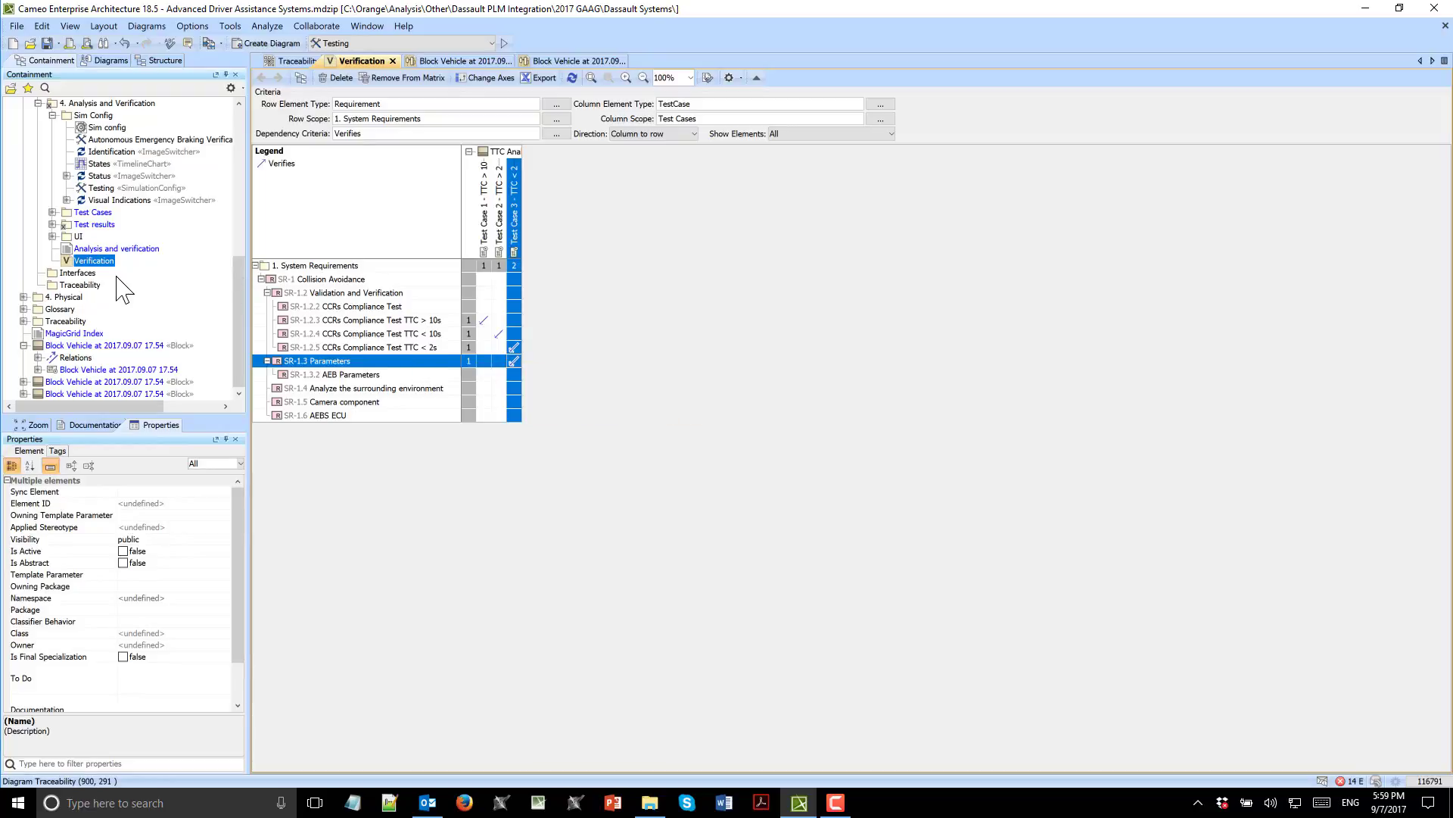
{"action": "scroll", "coordinate": [65, 257], "scroll_direction": "up", "scroll_amount": 6}
{"action": "scroll", "coordinate": [65, 258], "scroll_direction": "up", "scroll_amount": 3}
{"action": "scroll", "coordinate": [34, 250], "scroll_direction": "down", "scroll_amount": 7}
{"action": "scroll", "coordinate": [42, 231], "scroll_direction": "up", "scroll_amount": 7}
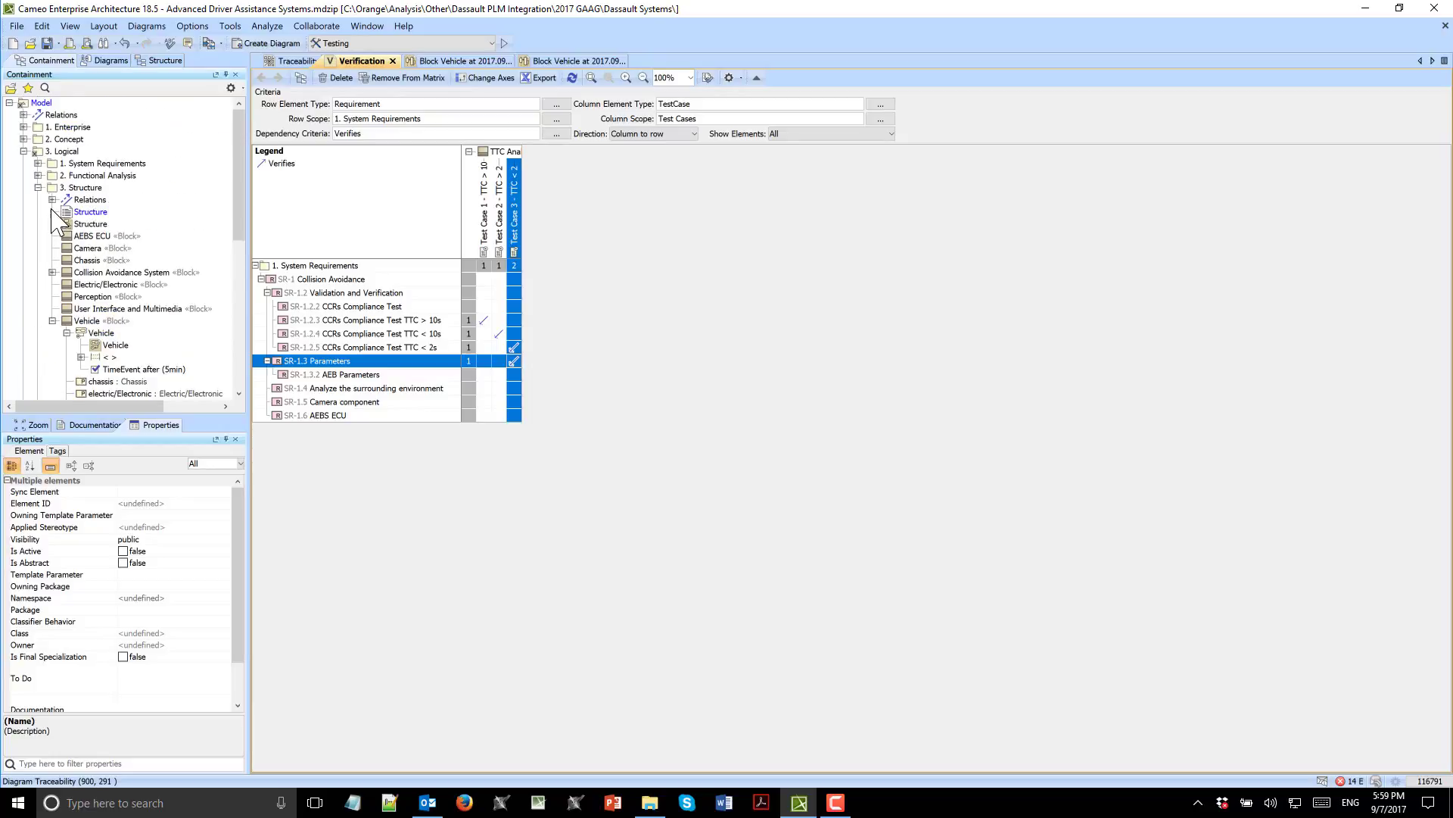
- Open the 2. Functional Analysis allocation matrix, deleting an accidentally added allocation
{"action": "left_click", "coordinate": [38, 187]}
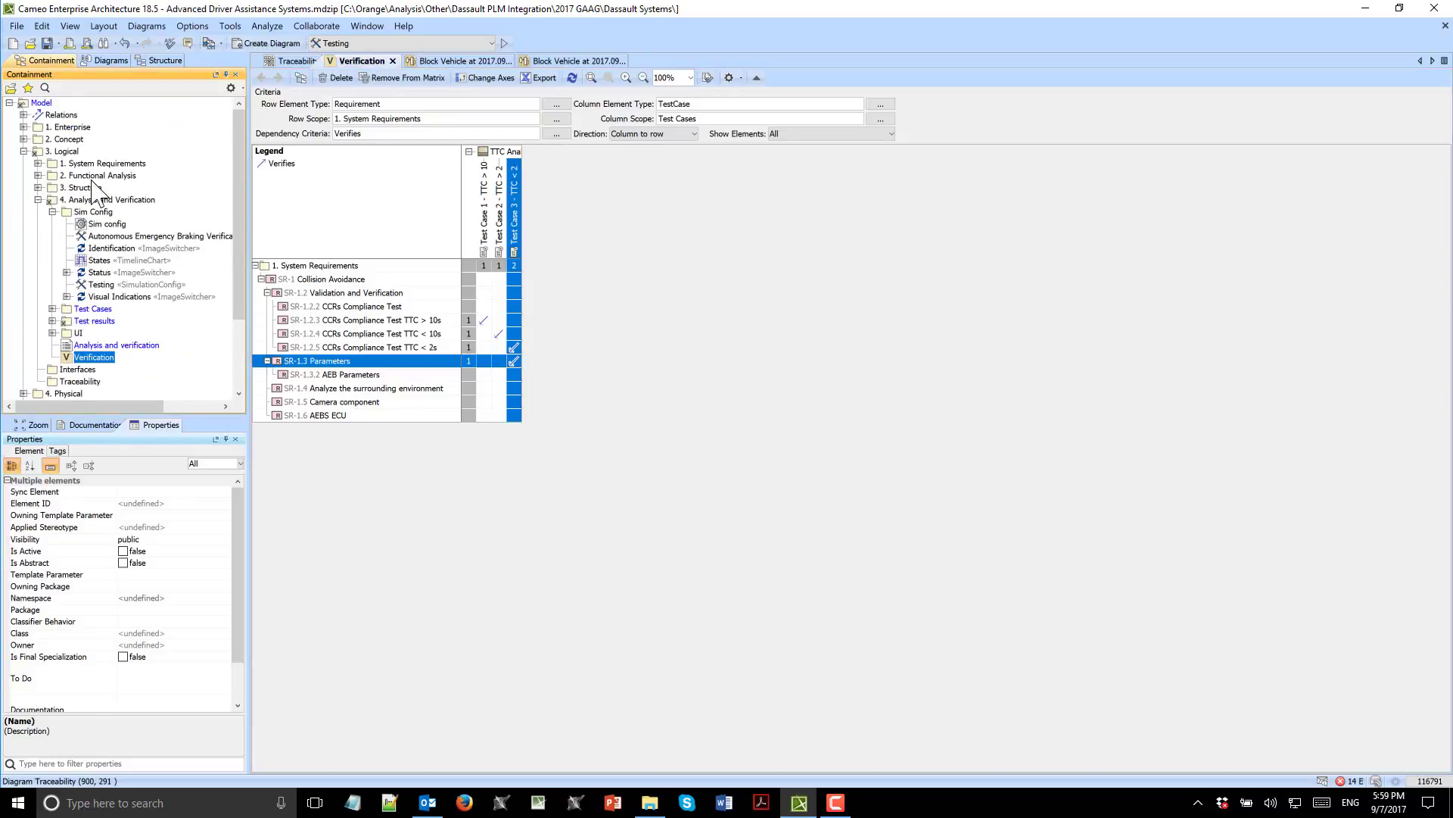
{"action": "left_click", "coordinate": [38, 175]}
{"action": "double_click", "coordinate": [90, 200]}
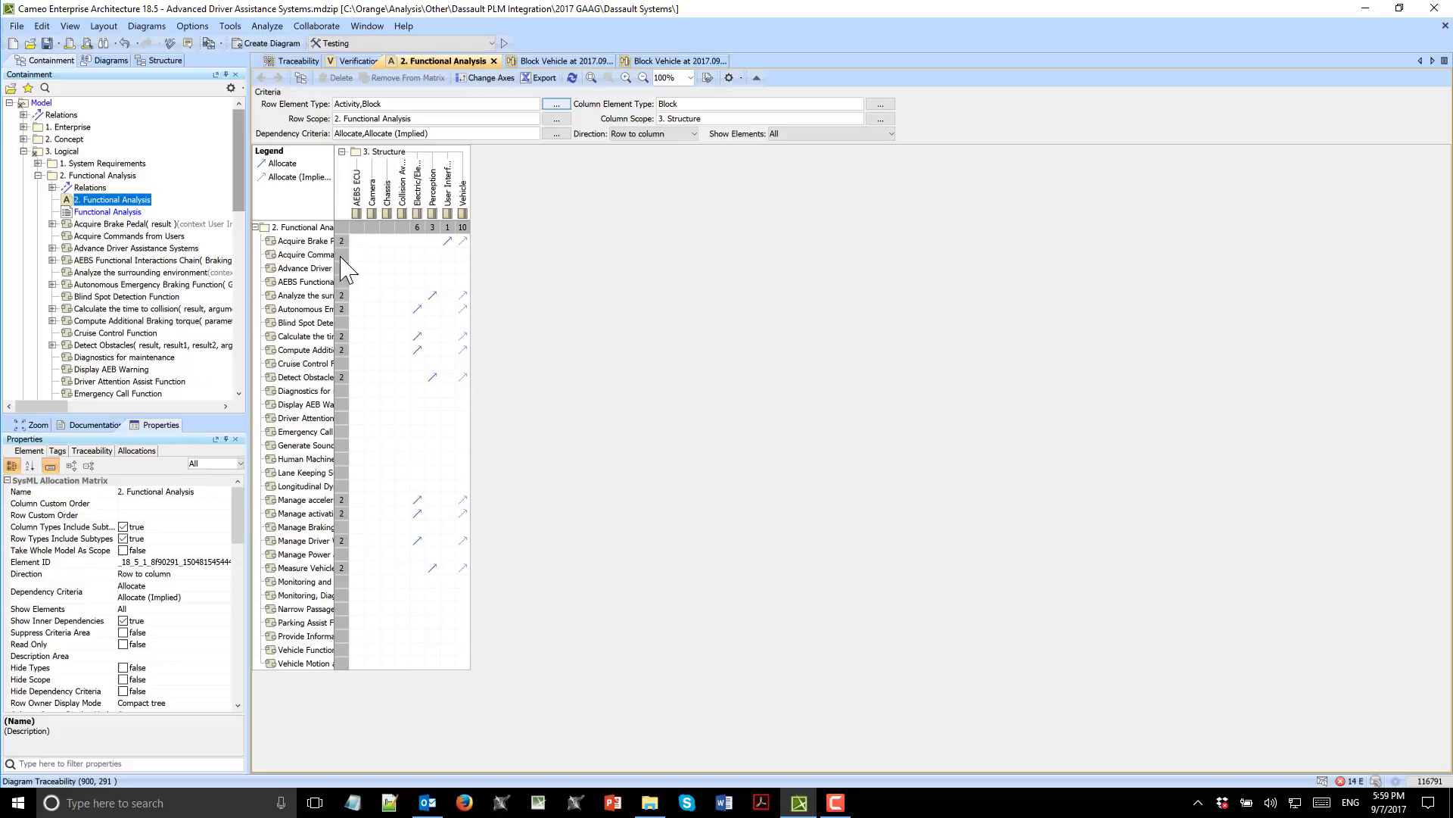
{"action": "double_click", "coordinate": [402, 336]}
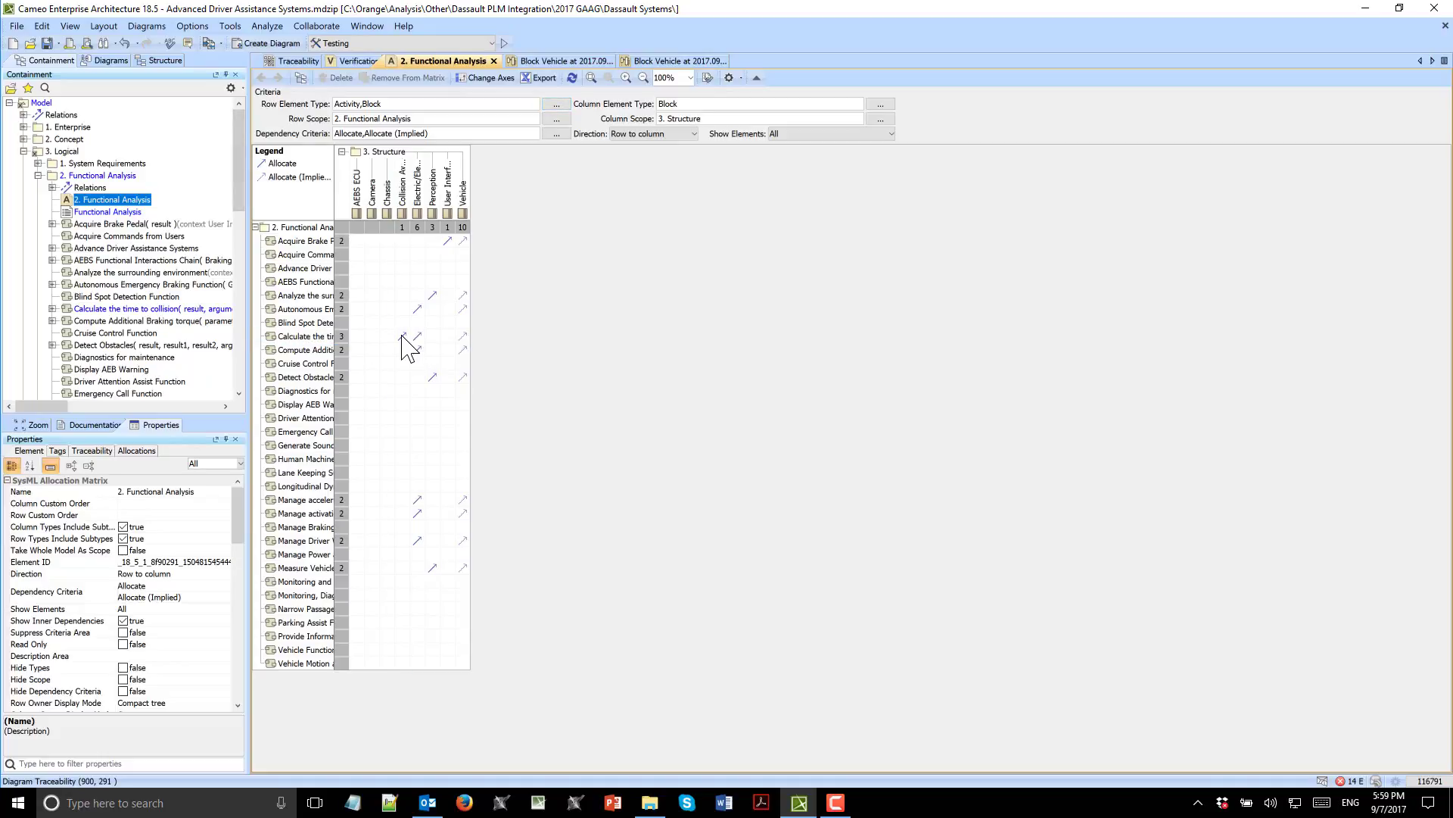
{"action": "left_click", "coordinate": [402, 337]}
{"action": "key", "text": "Delete"}
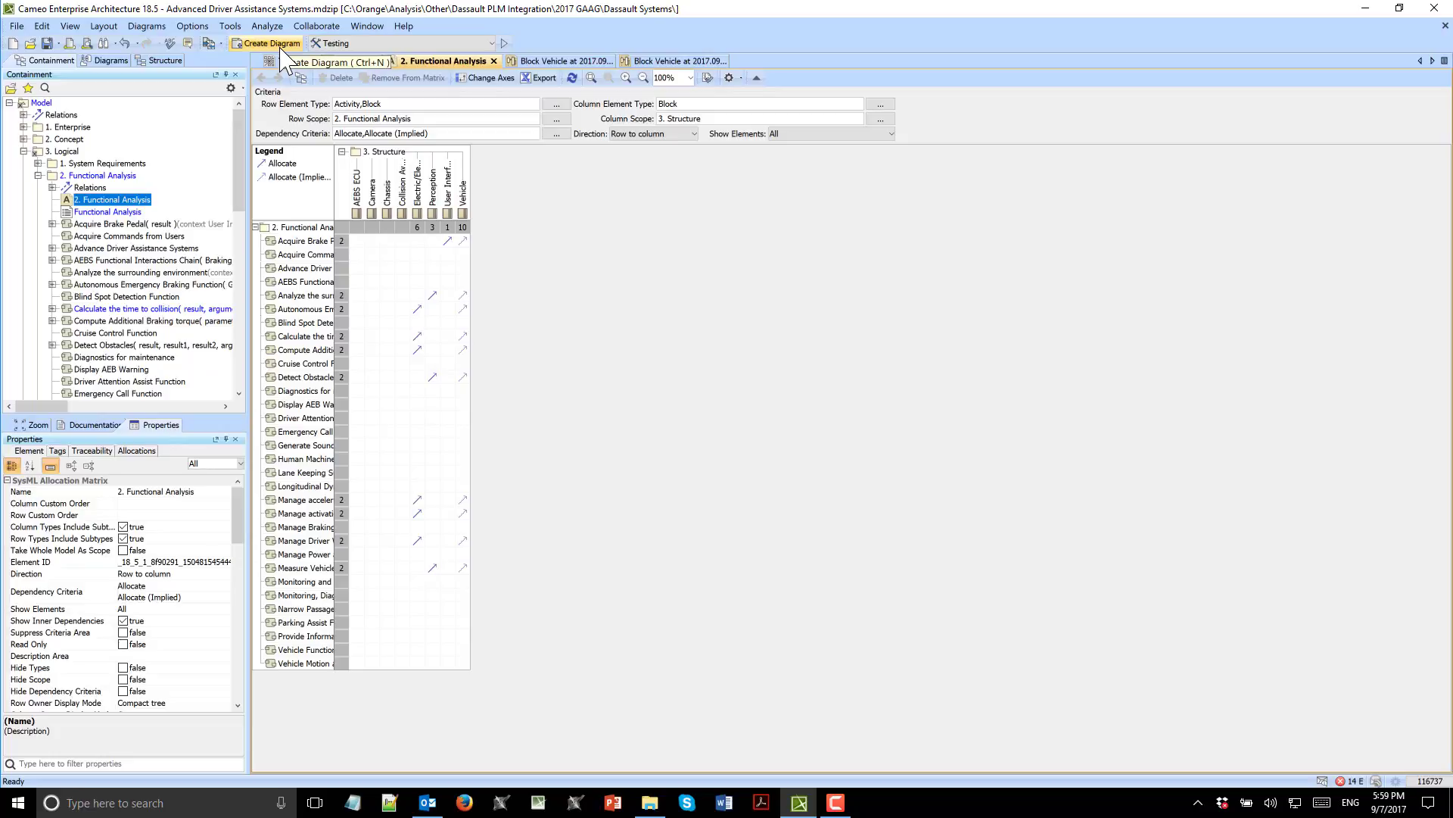
- Open RS.docx from the 2017 GAAG Dassault Systems folder in File Explorer
{"action": "left_click", "coordinate": [651, 804]}
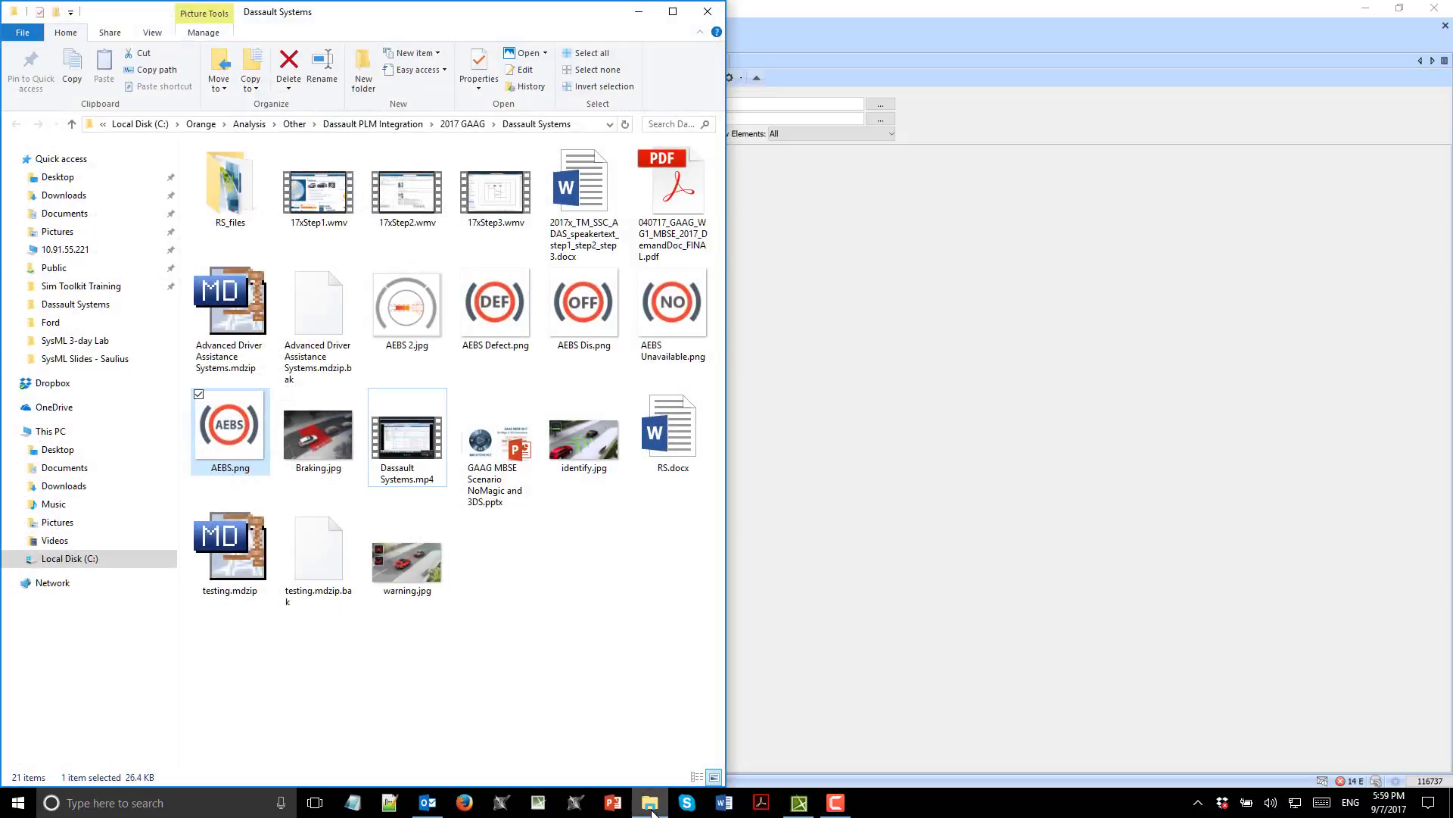
{"action": "double_click", "coordinate": [671, 452]}
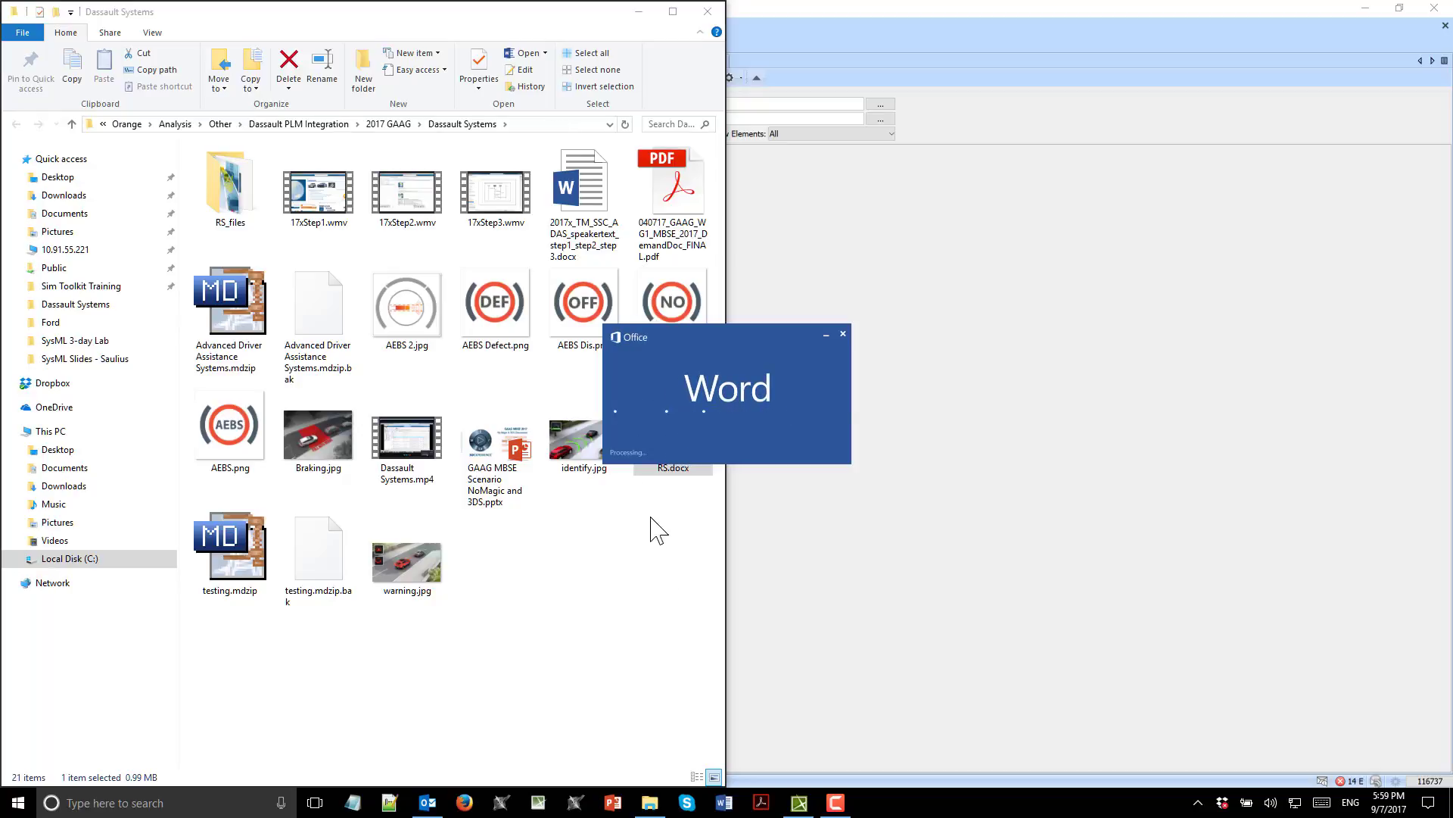
- Minimise Explorer and scroll through RS.docx from the title page to the Appendix diagrams
{"action": "left_click", "coordinate": [640, 11]}
{"action": "scroll", "coordinate": [594, 414], "scroll_direction": "down", "scroll_amount": 10}
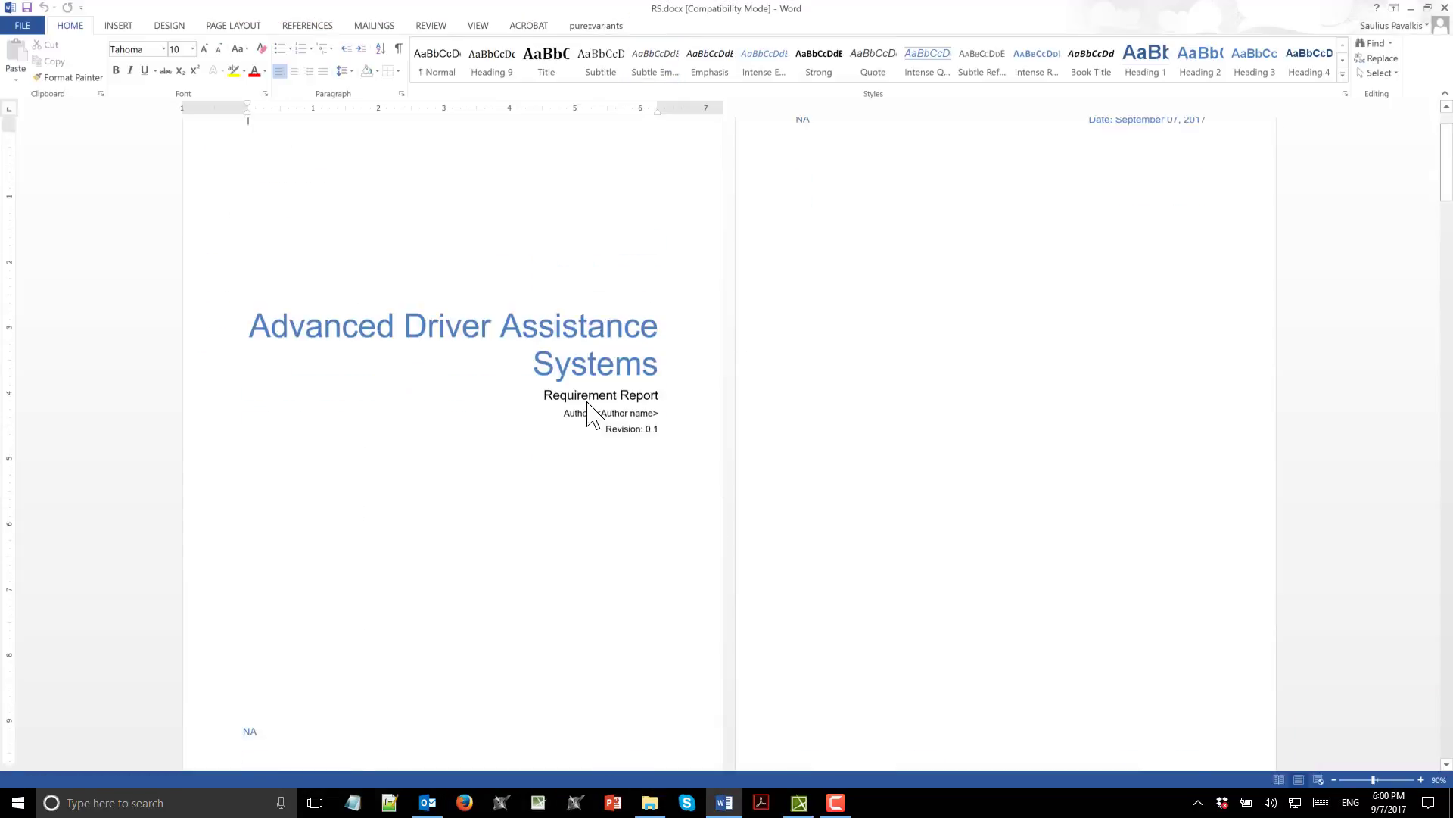
{"action": "scroll", "coordinate": [590, 431], "scroll_direction": "down", "scroll_amount": 15}
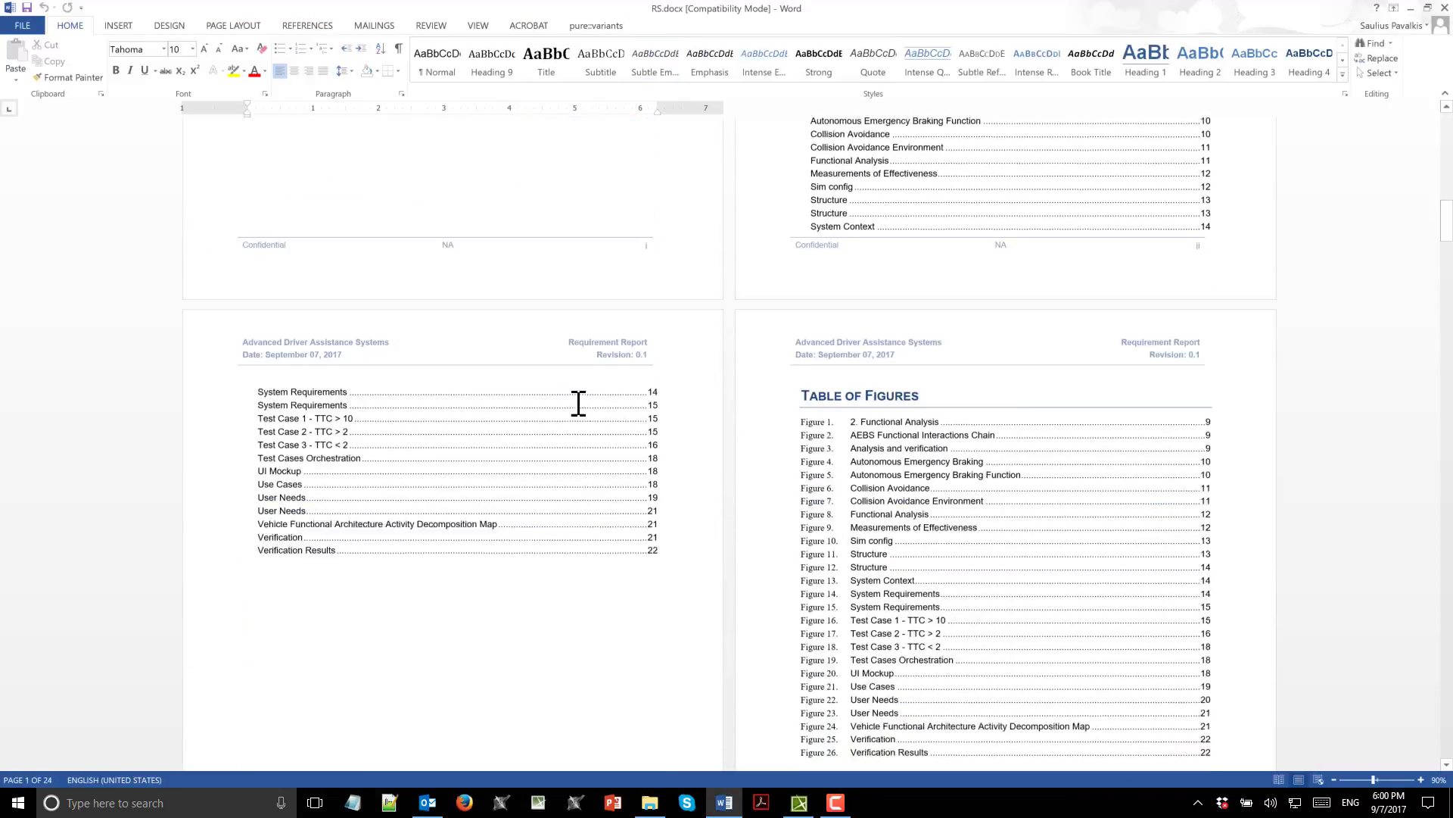
{"action": "scroll", "coordinate": [577, 404], "scroll_direction": "down", "scroll_amount": 15}
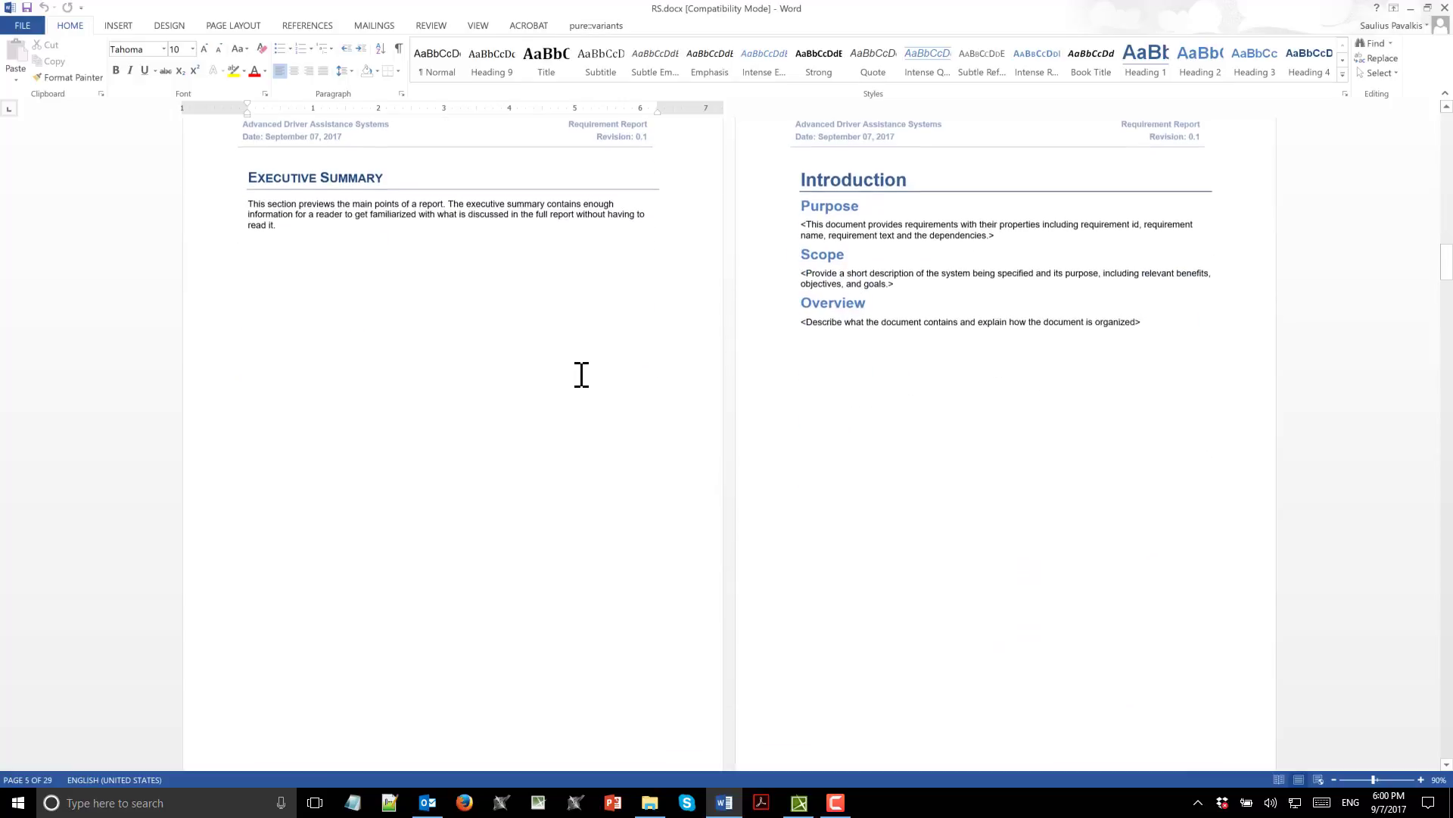
{"action": "scroll", "coordinate": [580, 374], "scroll_direction": "down", "scroll_amount": 5}
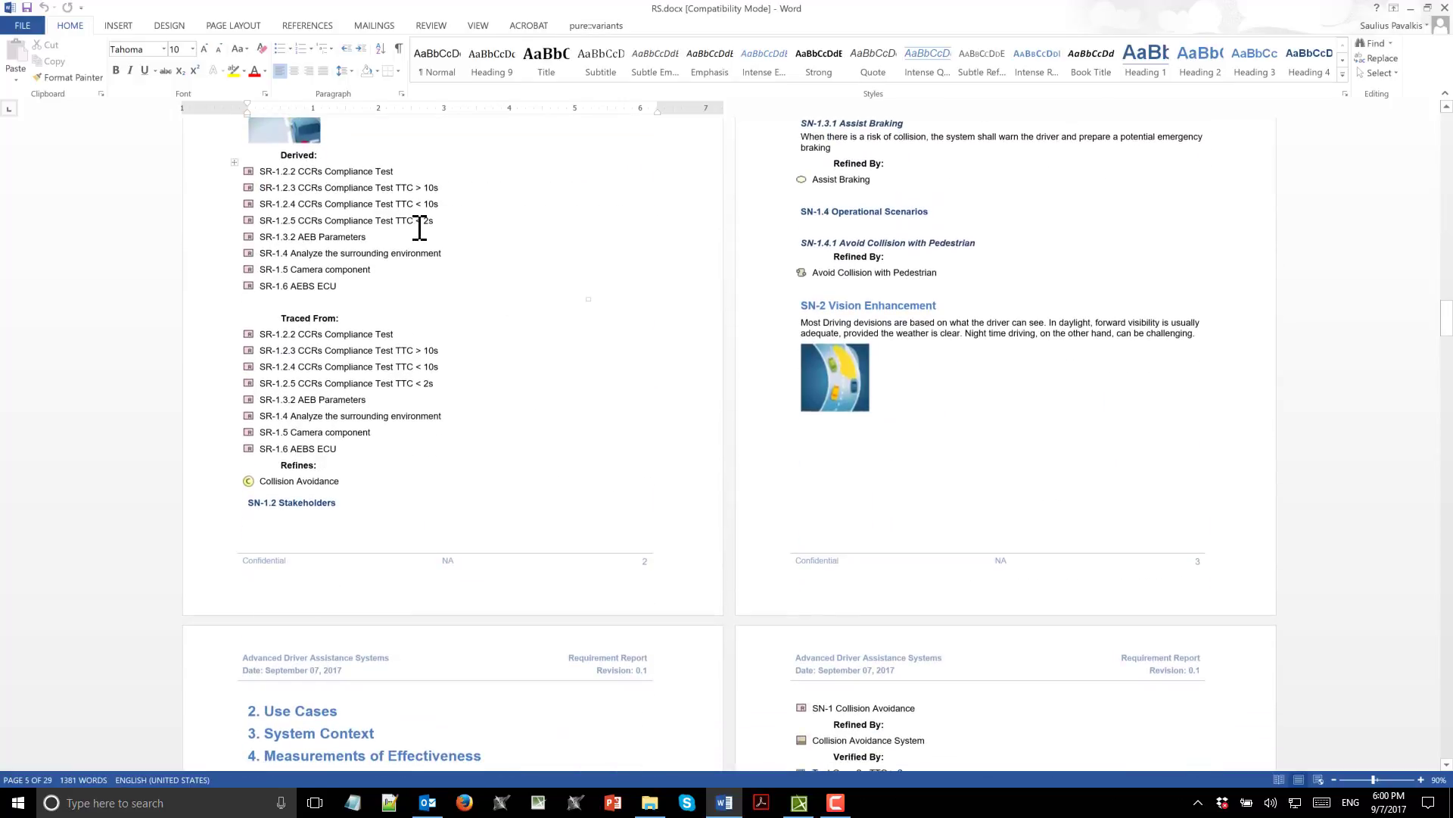
{"action": "scroll", "coordinate": [424, 288], "scroll_direction": "up", "scroll_amount": 5}
{"action": "scroll", "coordinate": [428, 287], "scroll_direction": "down", "scroll_amount": 10}
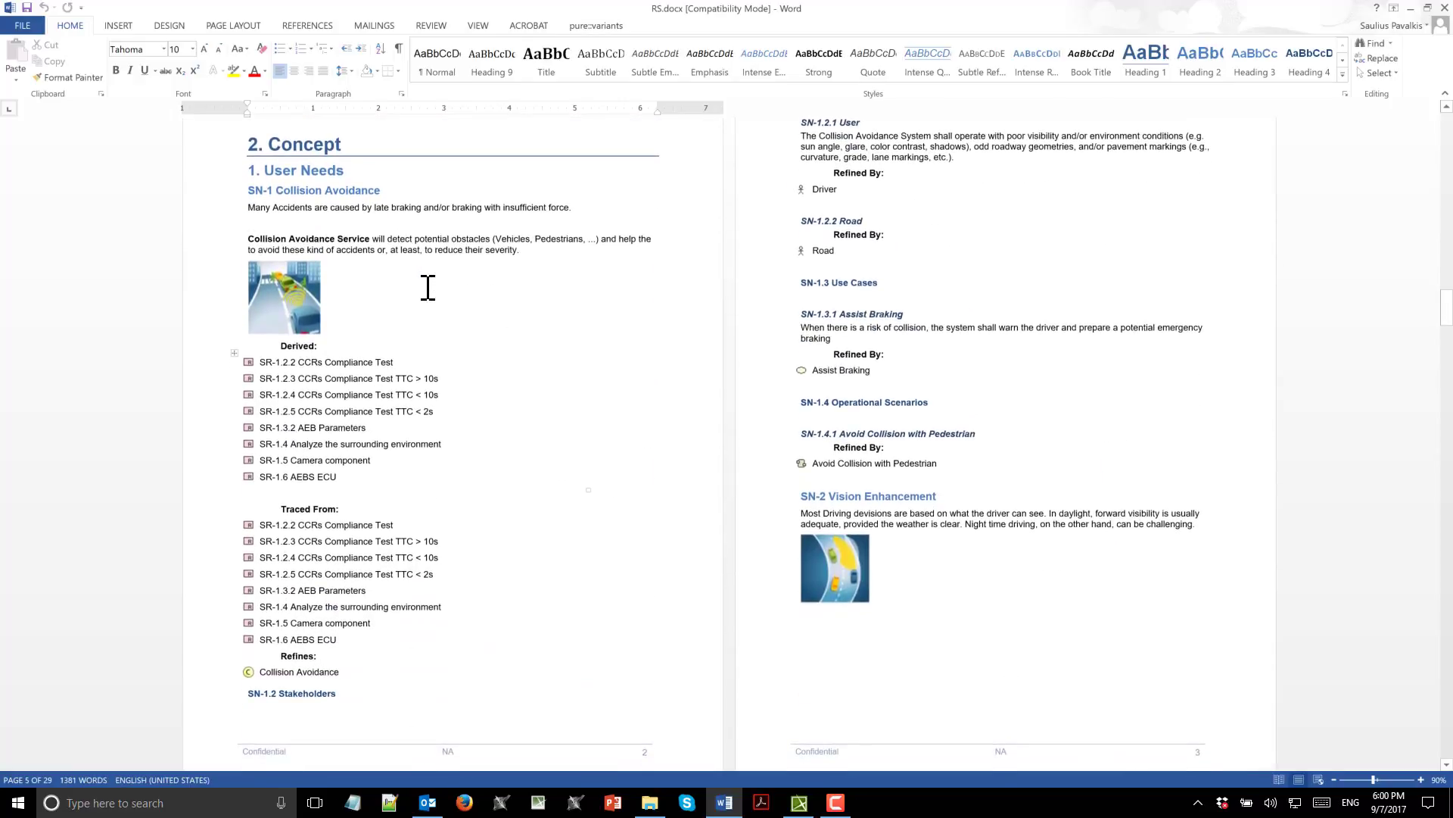
{"action": "scroll", "coordinate": [428, 287], "scroll_direction": "down", "scroll_amount": 1}
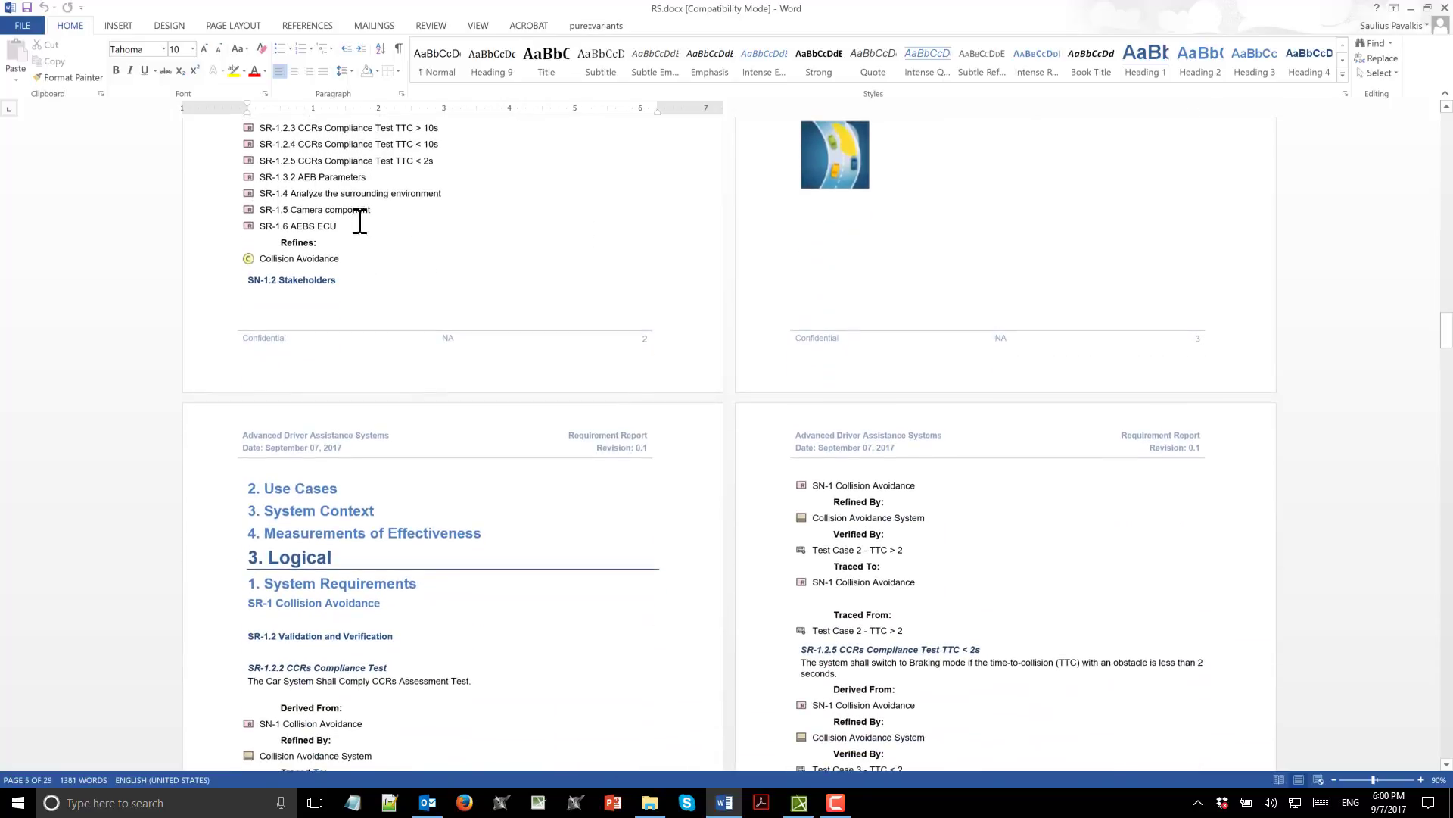
{"action": "scroll", "coordinate": [337, 248], "scroll_direction": "down", "scroll_amount": 6}
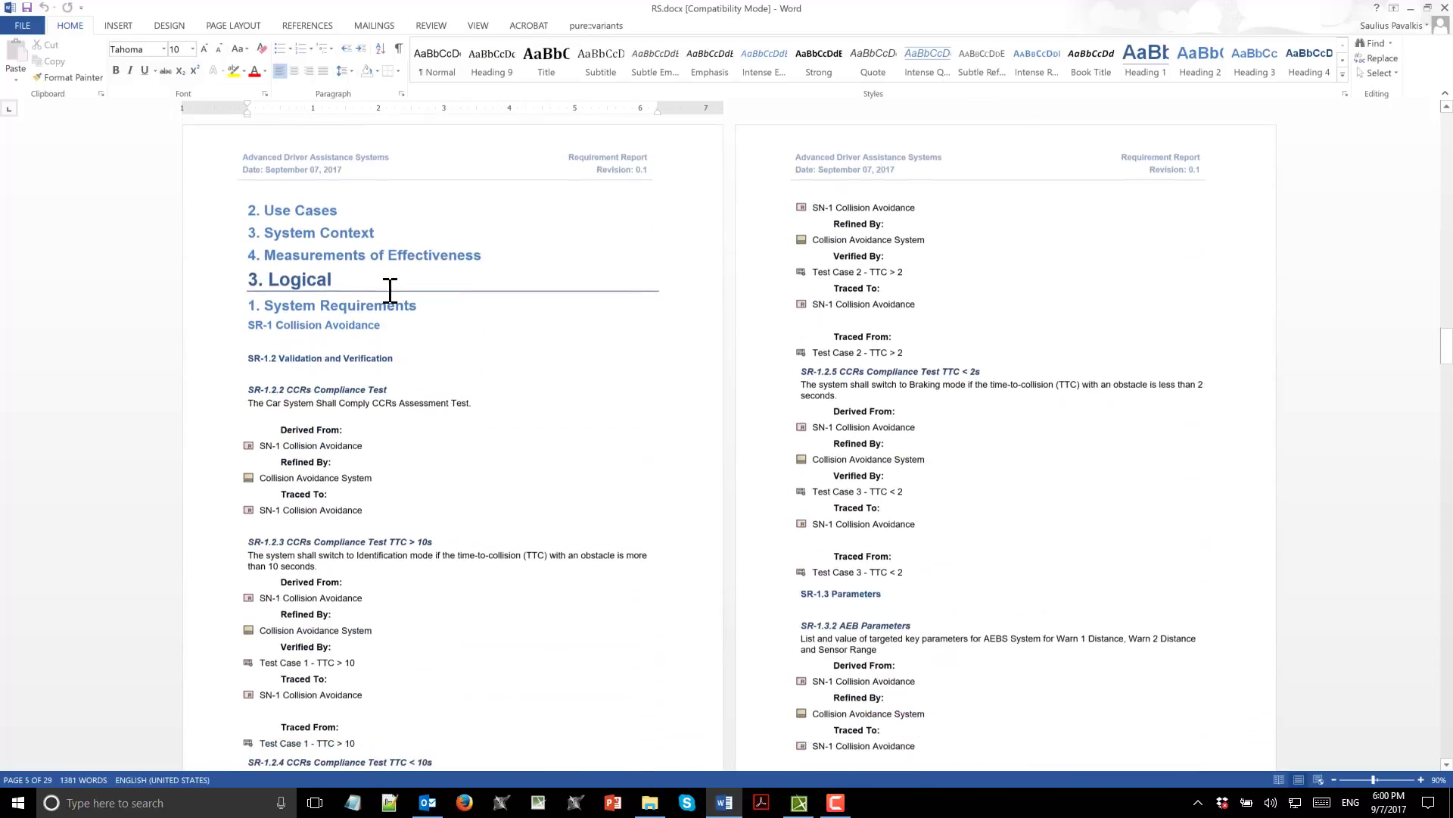
{"action": "scroll", "coordinate": [574, 344], "scroll_direction": "down", "scroll_amount": 3}
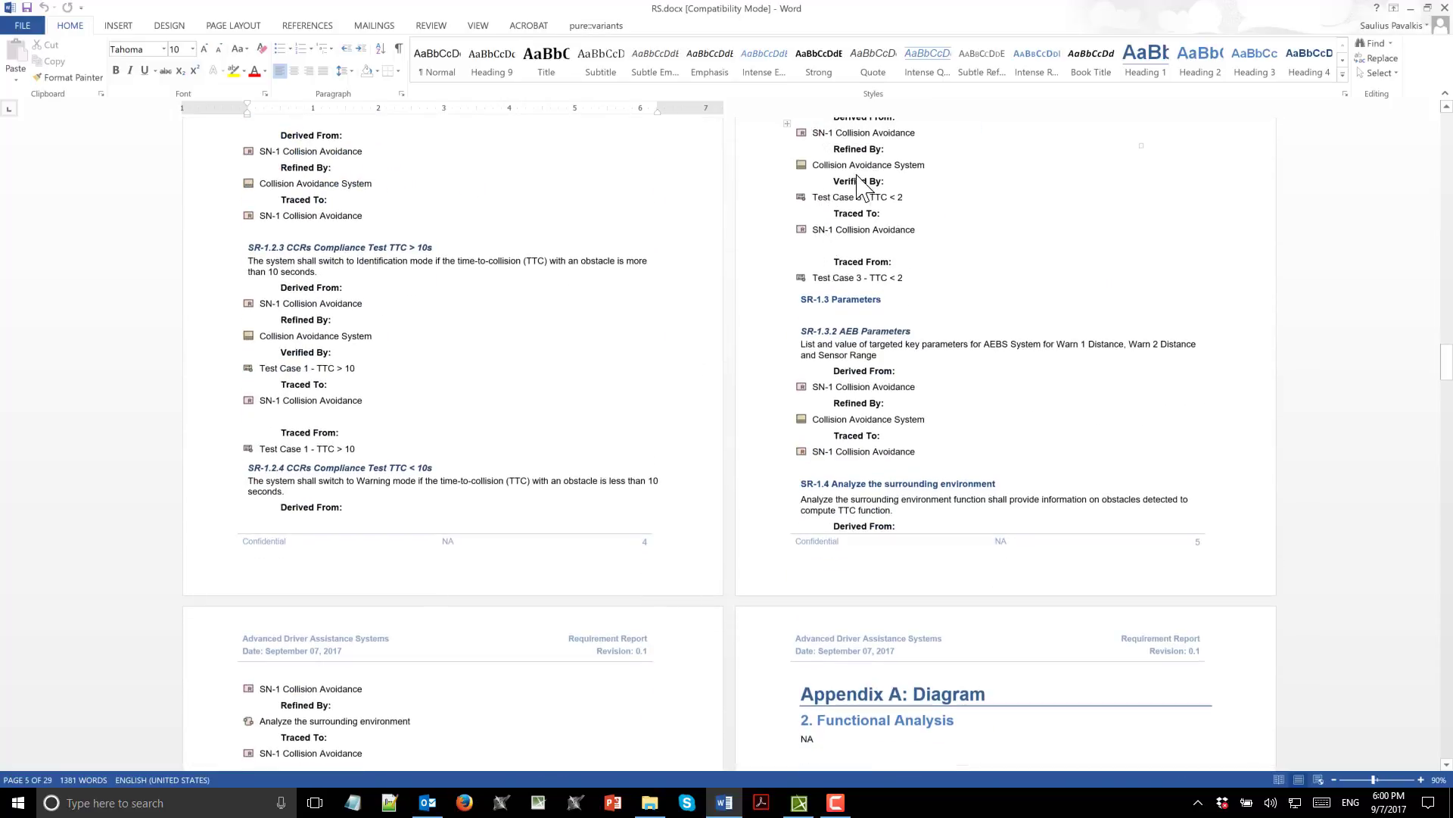
{"action": "scroll", "coordinate": [882, 265], "scroll_direction": "up", "scroll_amount": 1}
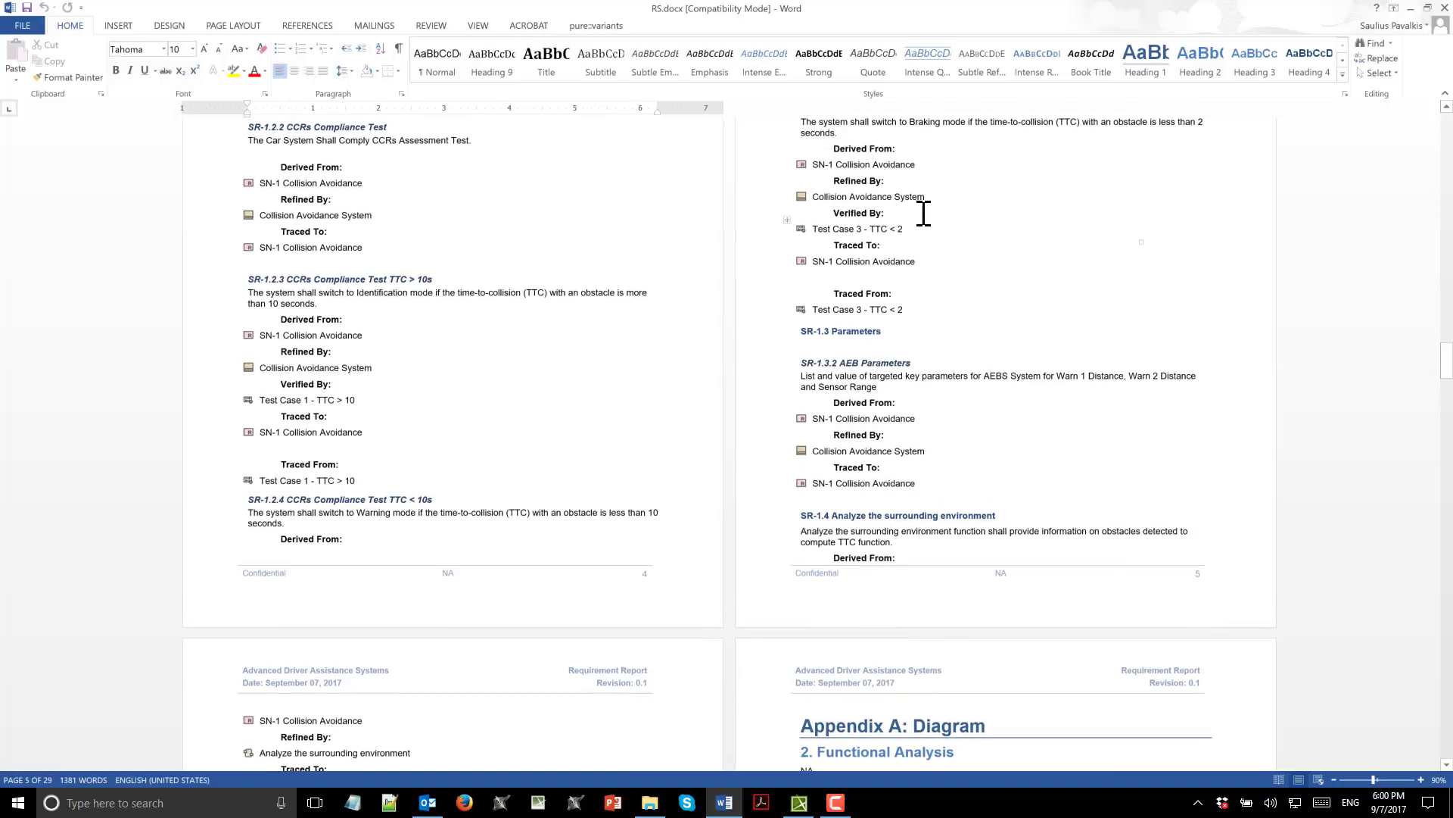
{"action": "scroll", "coordinate": [925, 217], "scroll_direction": "down", "scroll_amount": 14}
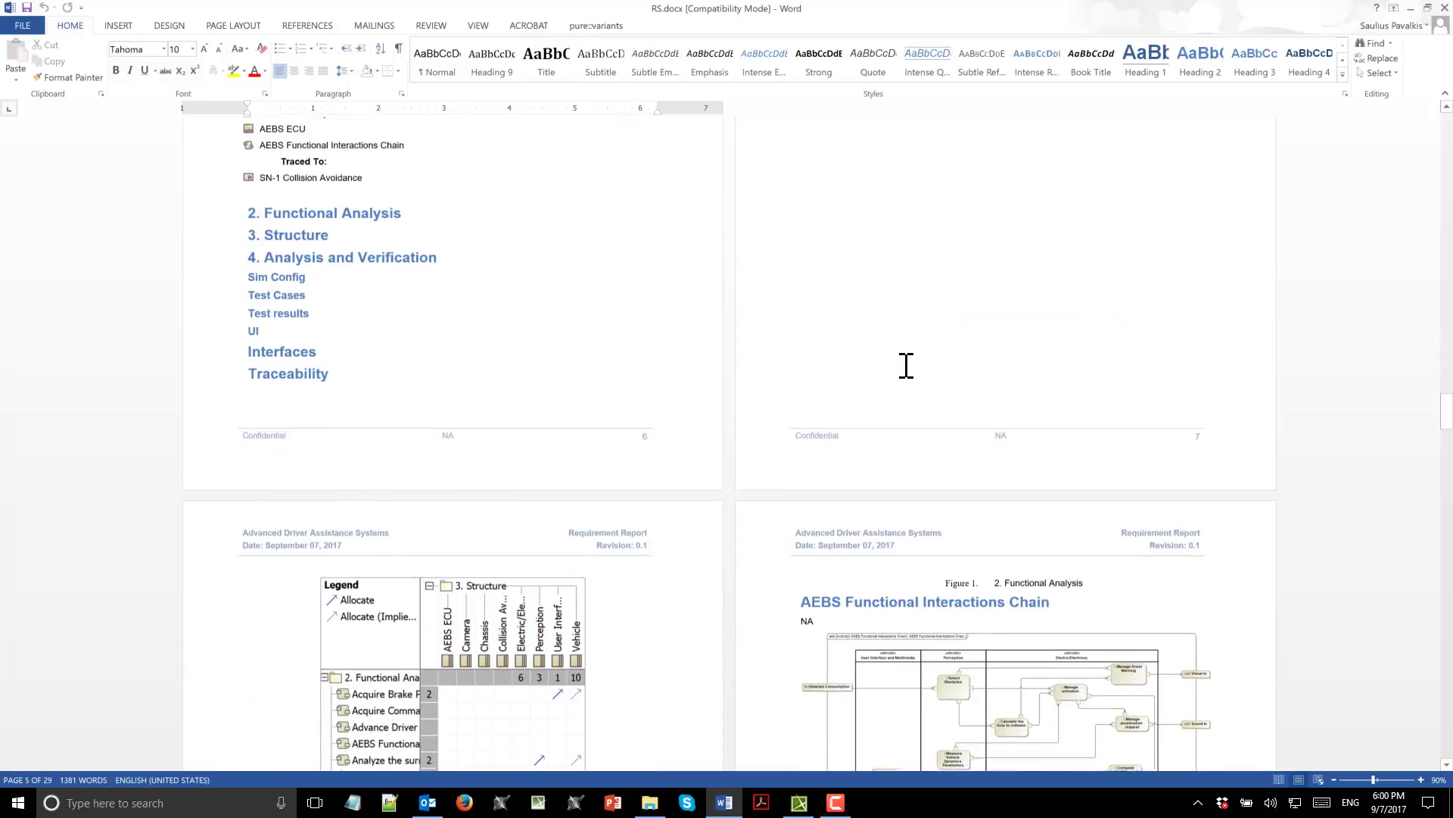
{"action": "scroll", "coordinate": [906, 369], "scroll_direction": "down", "scroll_amount": 12}
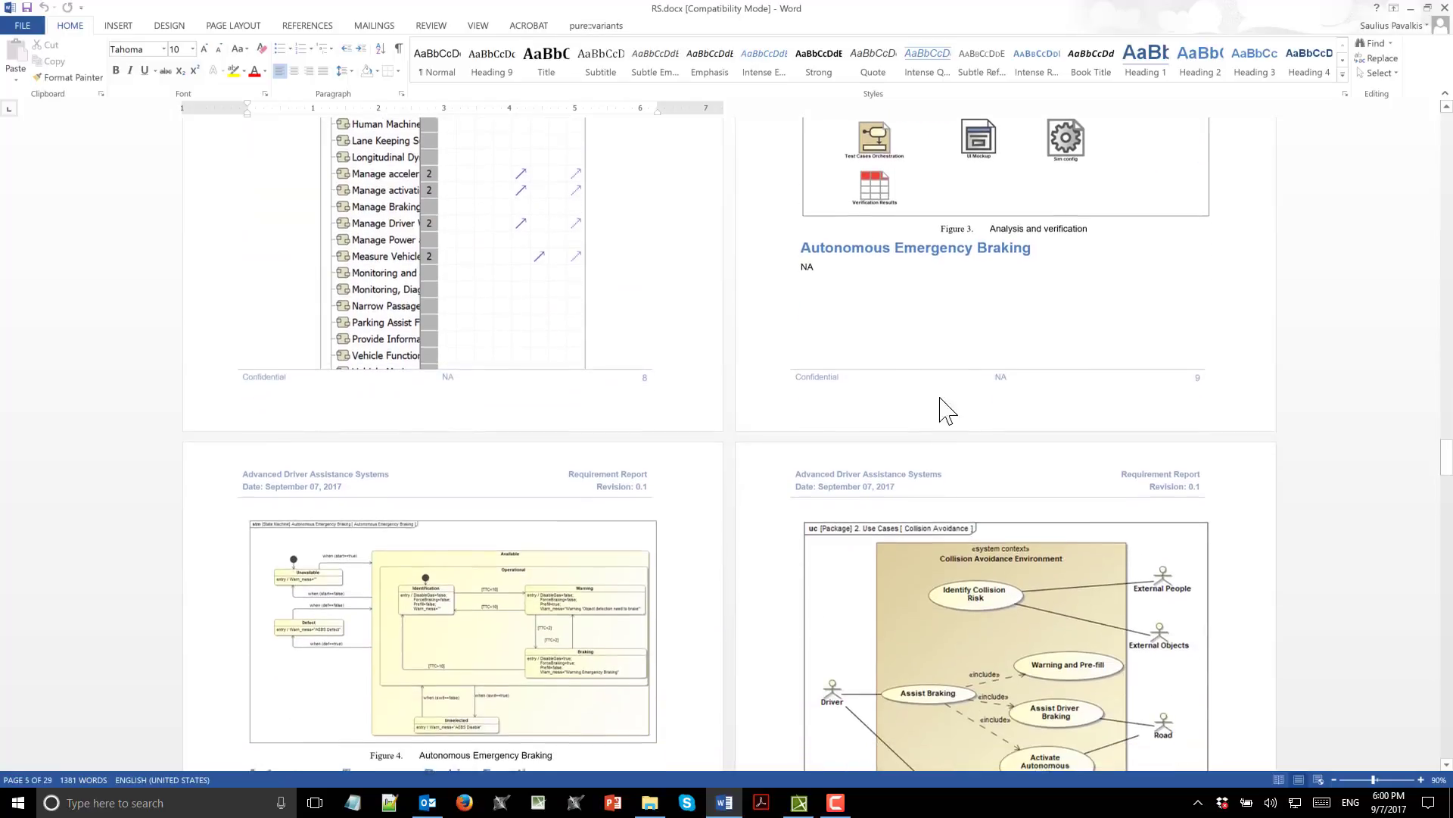
{"action": "scroll", "coordinate": [957, 379], "scroll_direction": "down", "scroll_amount": 12}
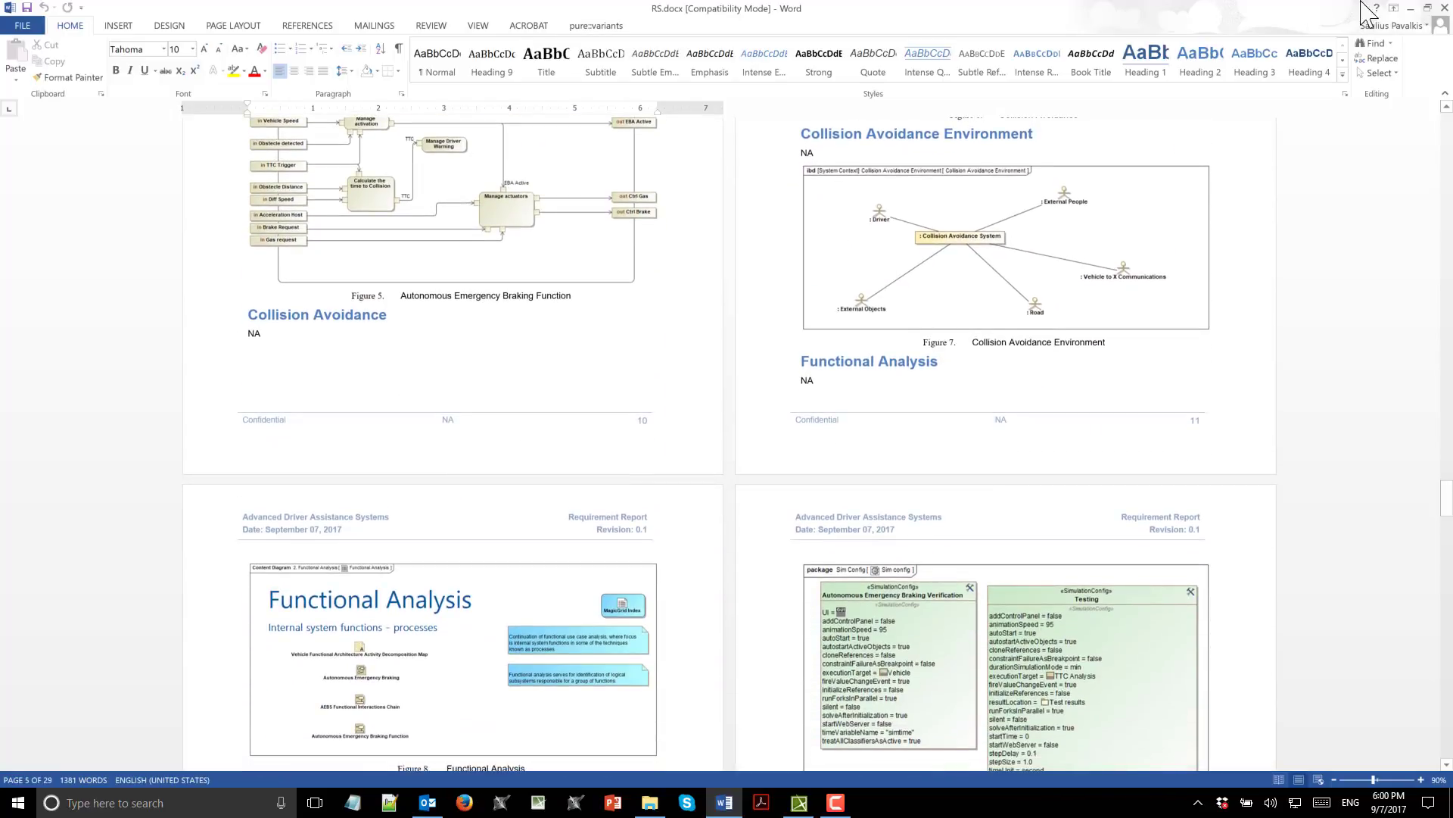